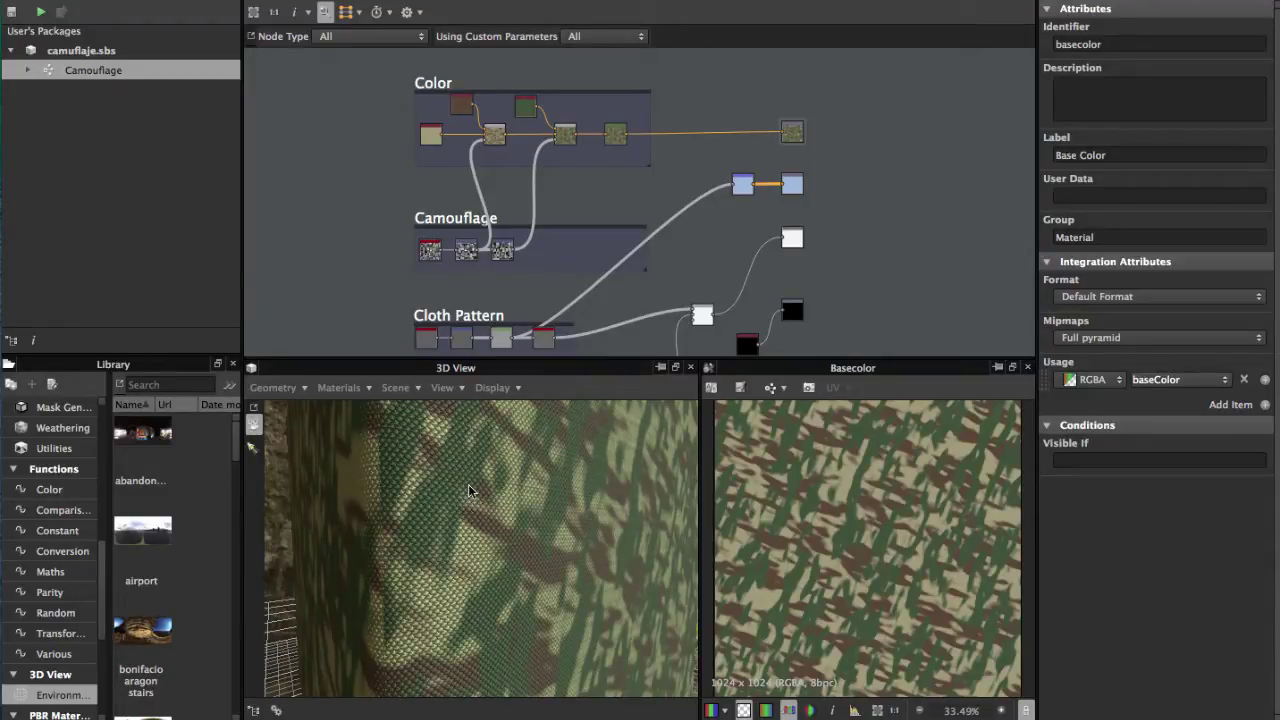
Examine the camouflage cloth in the 3D view and the Weave 2 node in the graph's Camouflage frame
drag(406, 482, 414, 473)
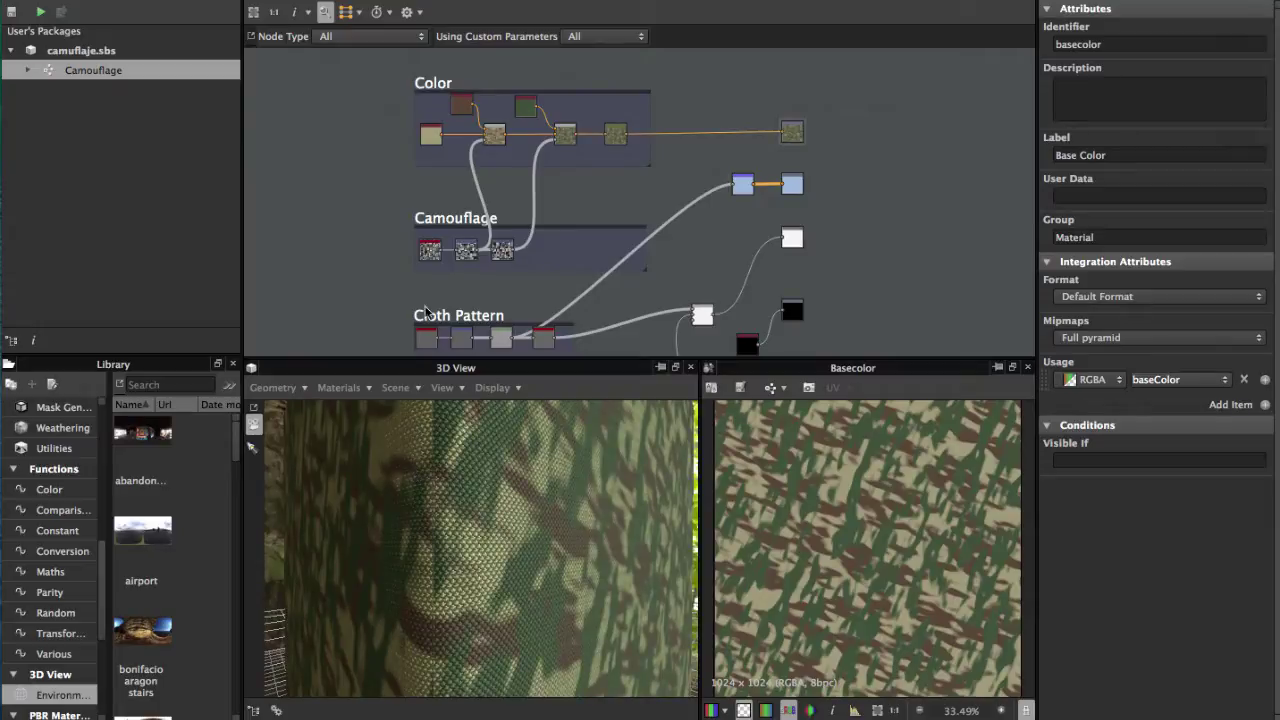
drag(407, 524, 368, 488)
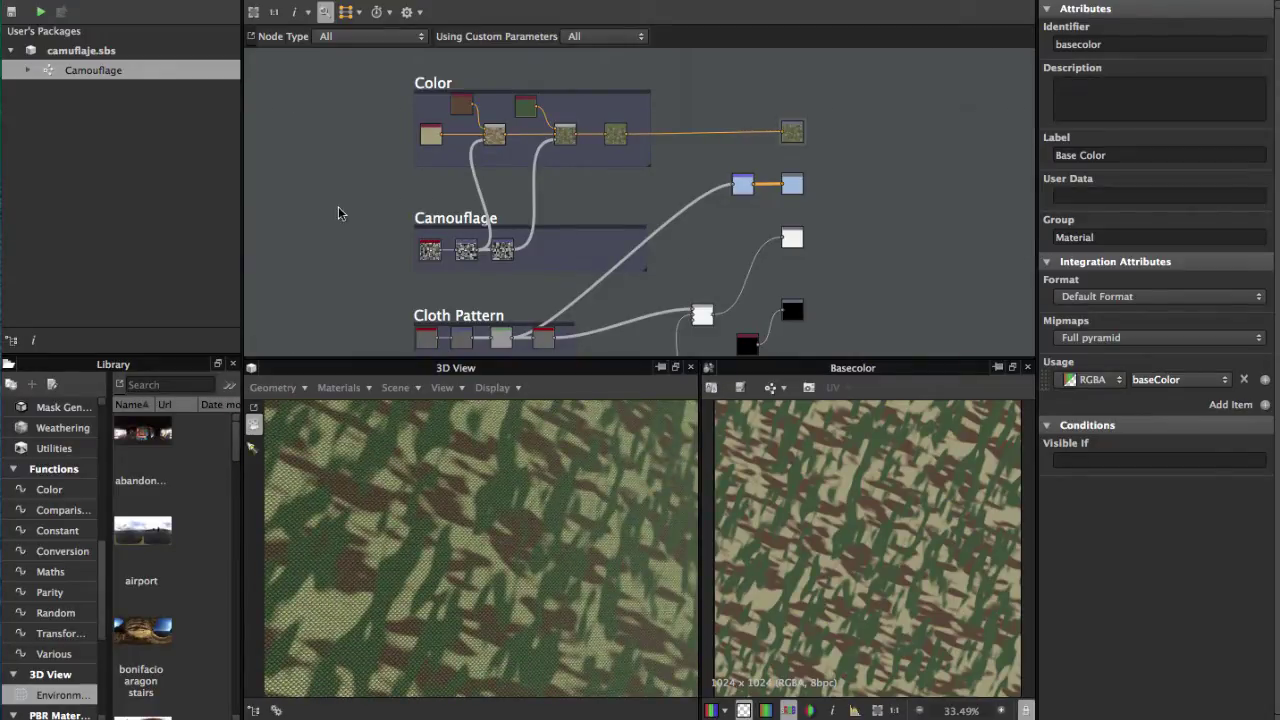
scroll(339, 208, down, 2)
mouse_move(366, 221)
middle_down()
mouse_move(366, 183)
mouse_move(377, 238)
middle_up()
scroll(365, 181, up, 2)
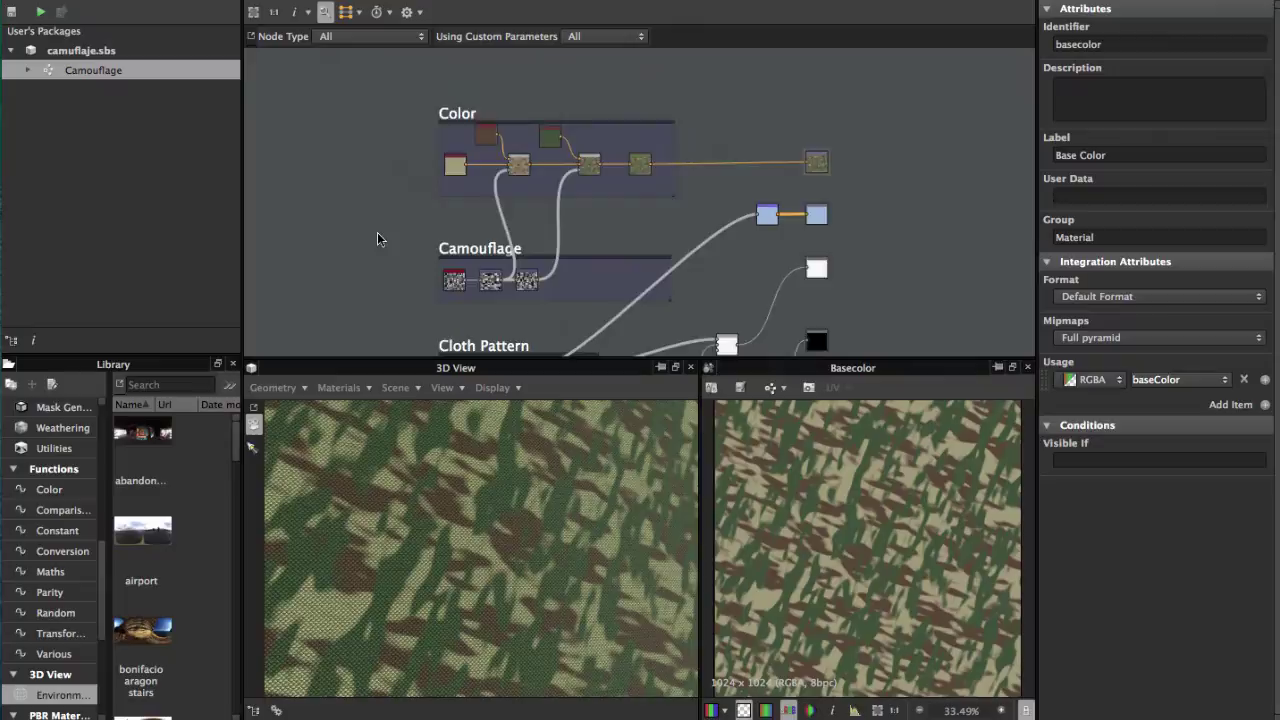
scroll(377, 232, up, 4)
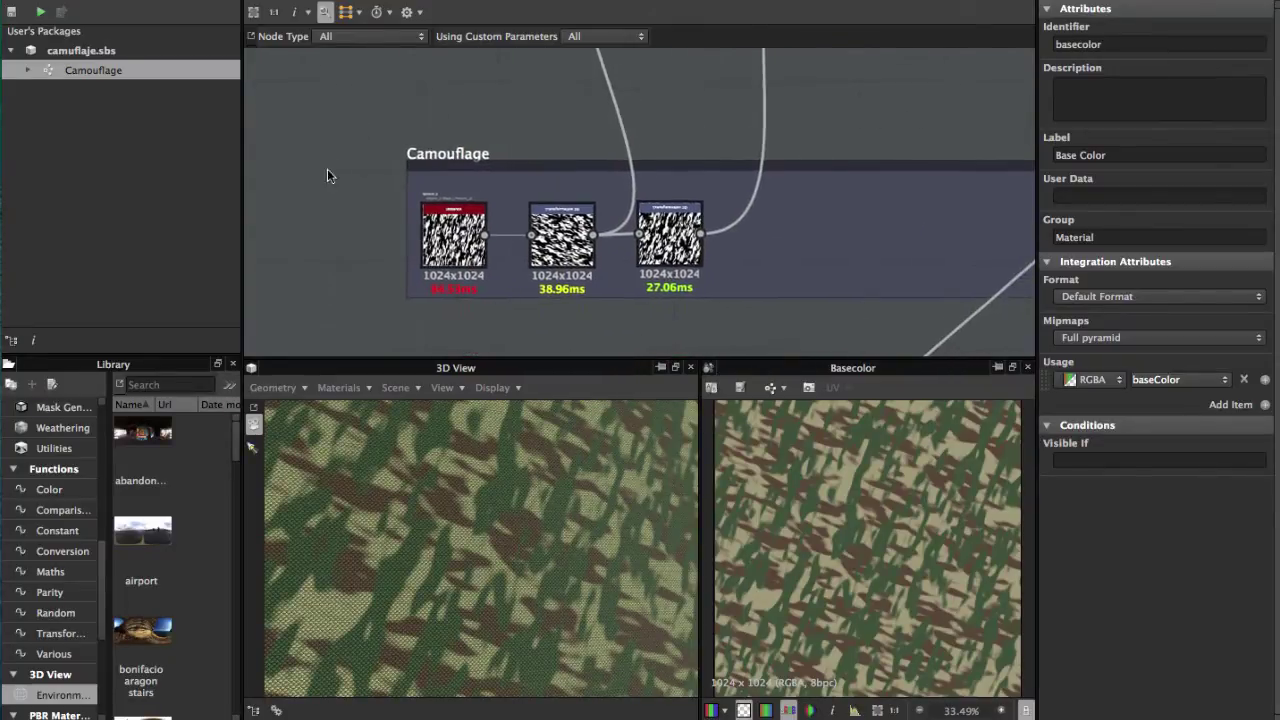
scroll(327, 175, up, 4)
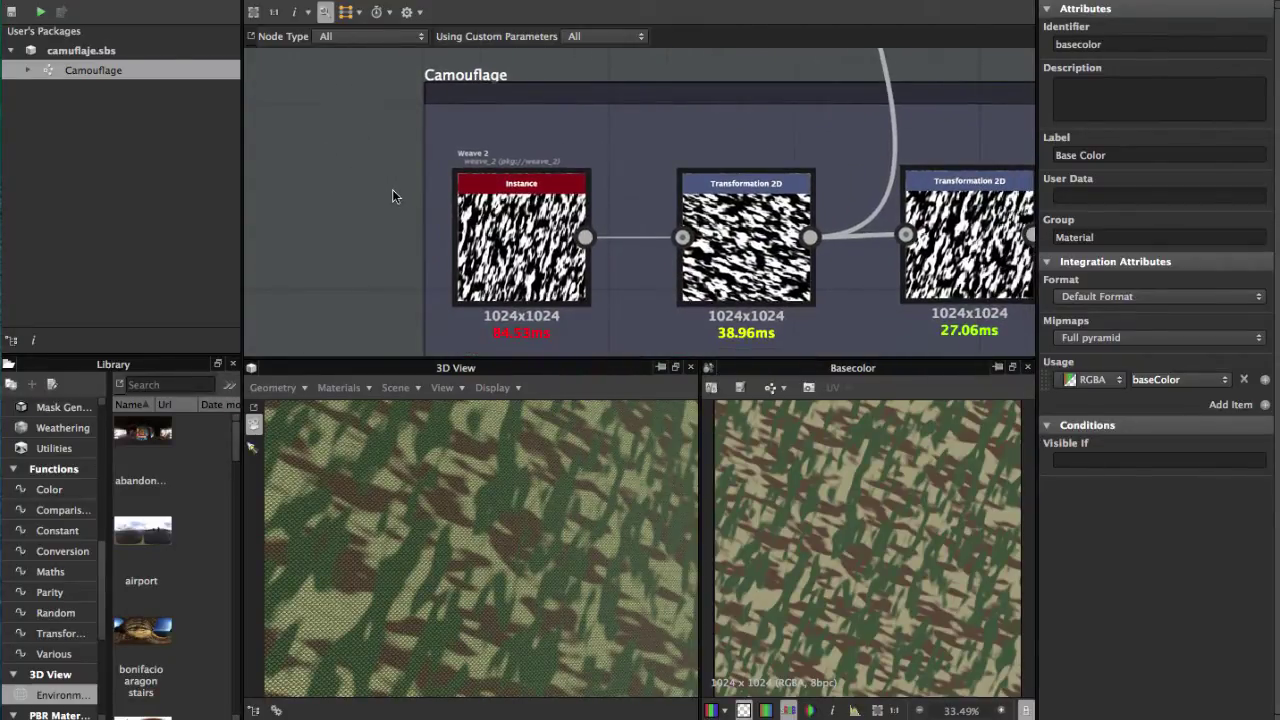
scroll(390, 189, down, 1)
scroll(385, 194, up, 5)
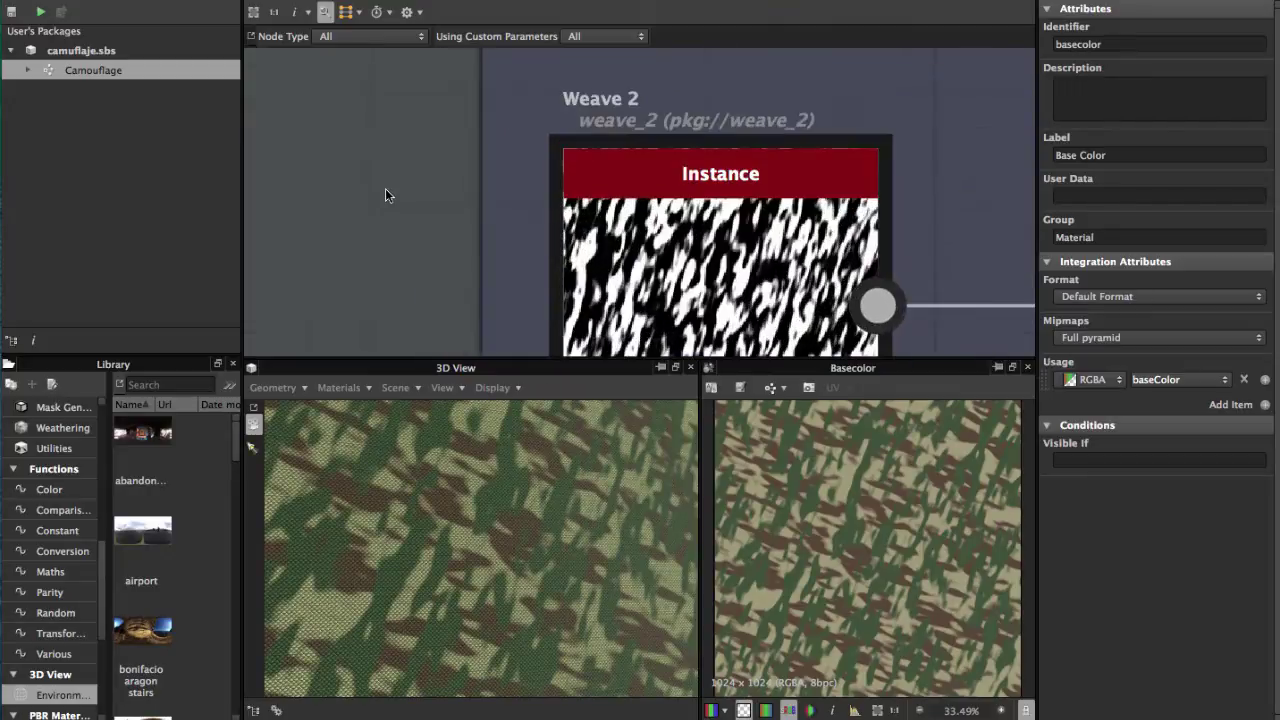
middle_drag(444, 188, 339, 160)
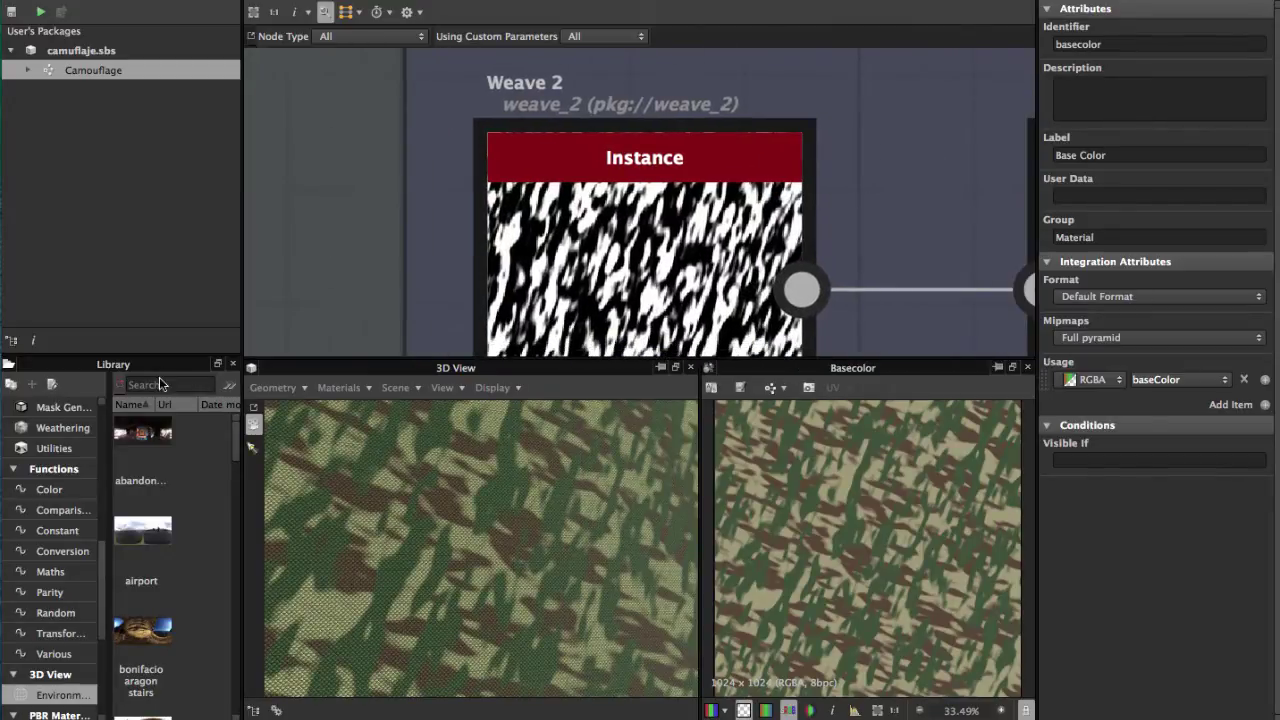
Search the library for "weave" and select the Weave 2 pattern
text(weave)
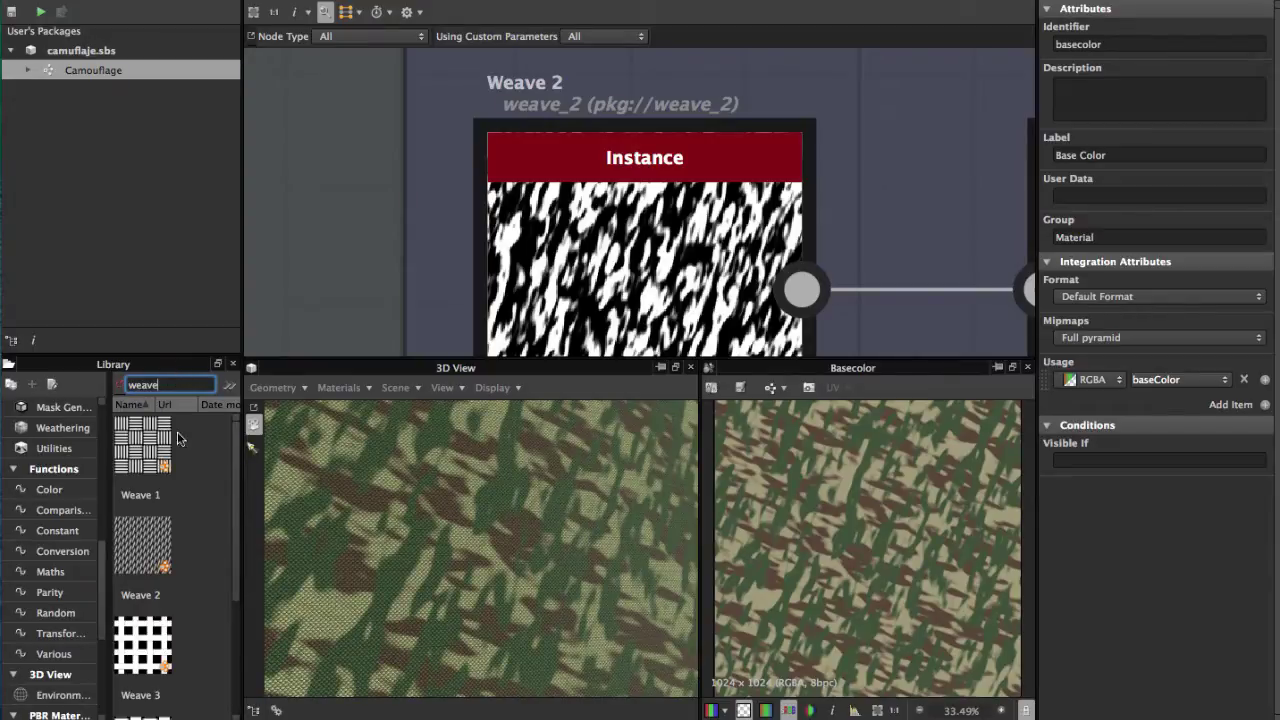
scroll(237, 512, down, 1)
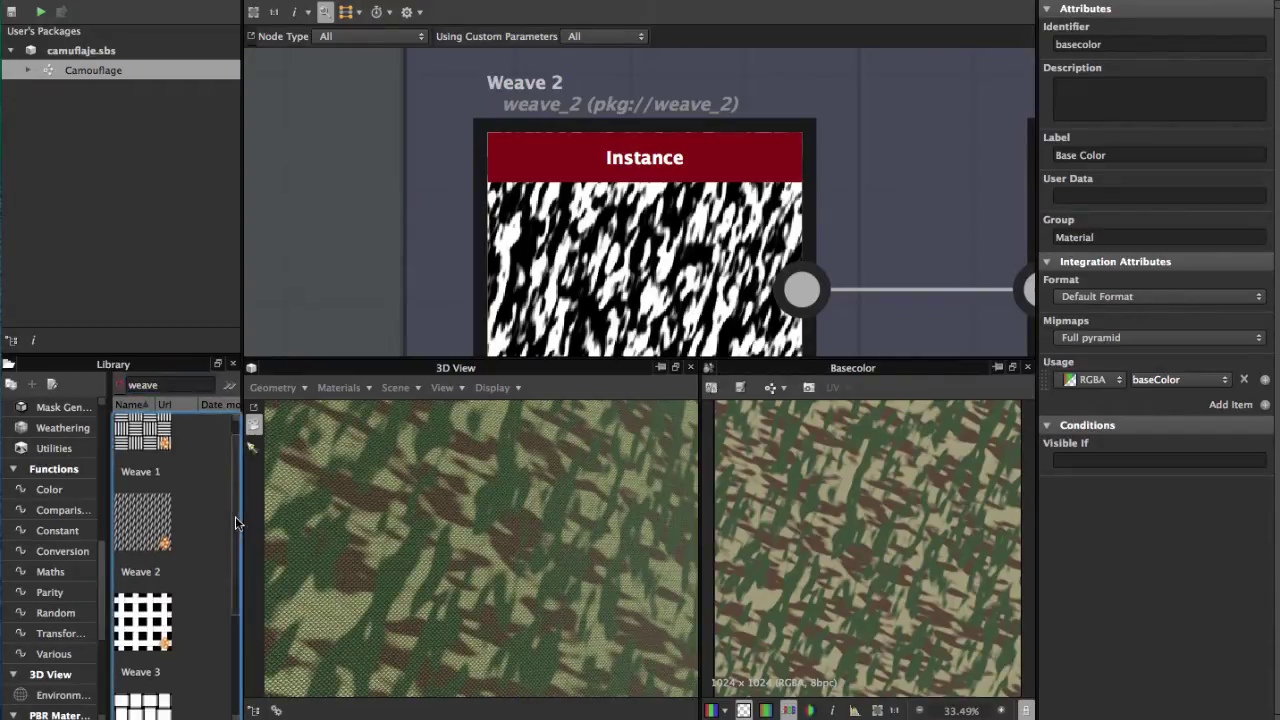
click(164, 522)
Display the output and instance parameters of the Weave 2 node in the Camouflage frame
scroll(618, 197, down, 1)
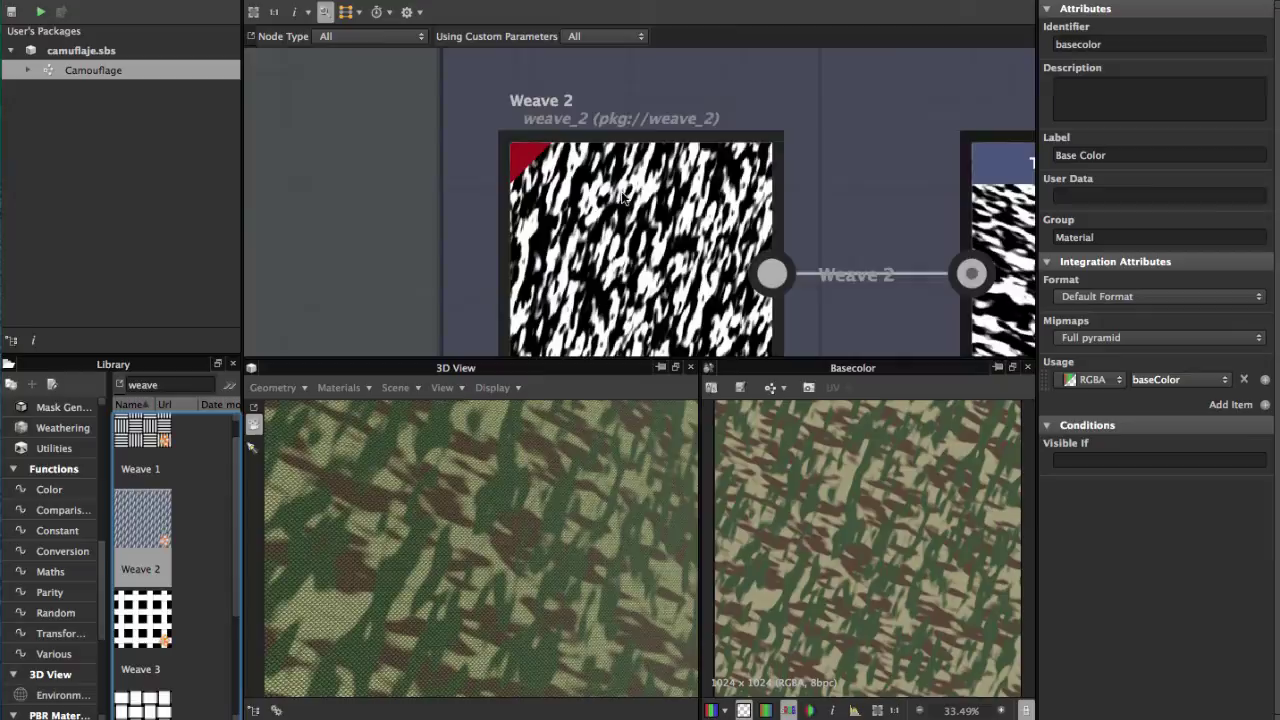
middle_drag(612, 232, 545, 163)
double_click(504, 208)
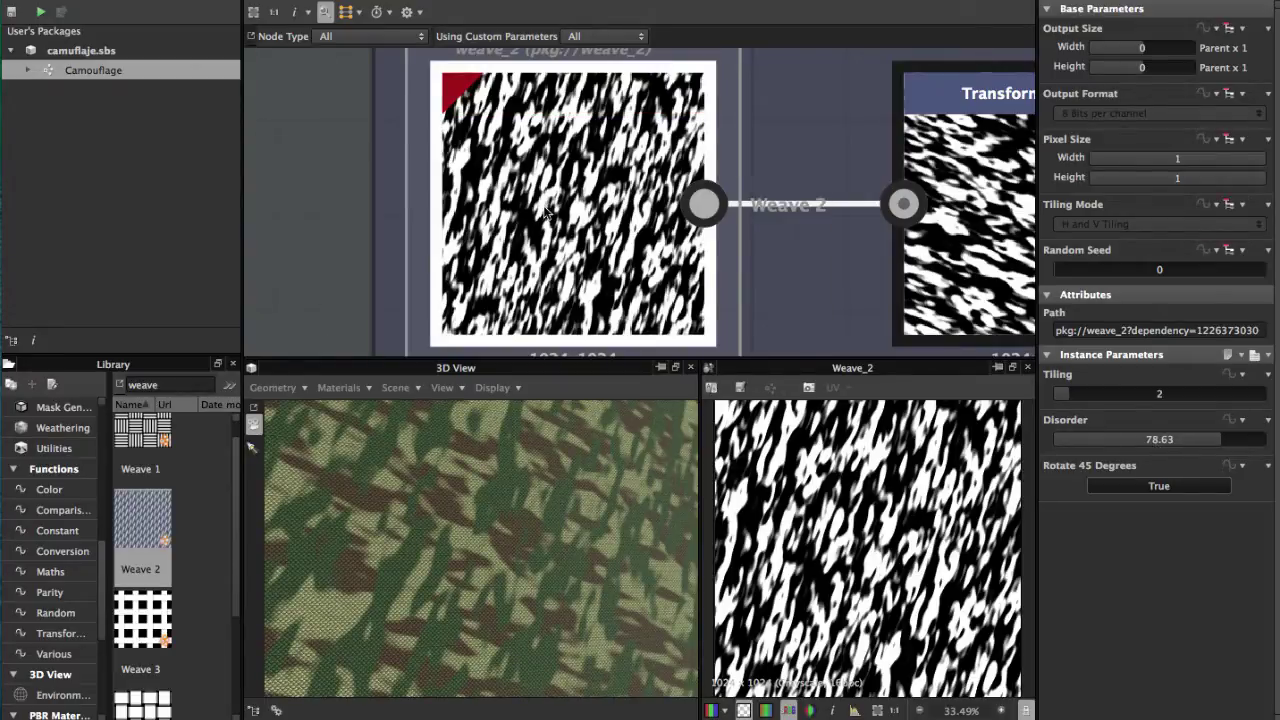
Display the output and parameters of the Transformation 2D node directly connected to Weave 2
scroll(544, 207, down, 3)
middle_drag(648, 209, 545, 199)
scroll(545, 199, up, 3)
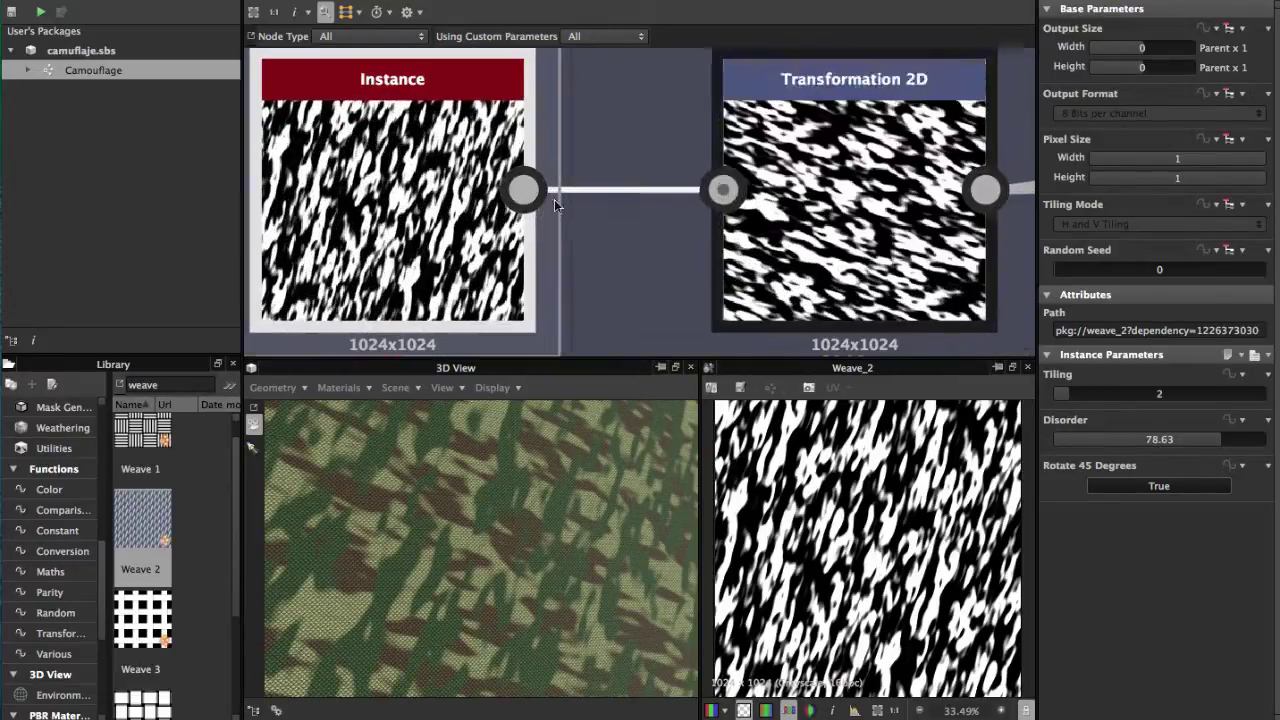
double_click(815, 210)
scroll(815, 210, down, 1)
middle_drag(815, 210, 645, 248)
scroll(645, 248, down, 2)
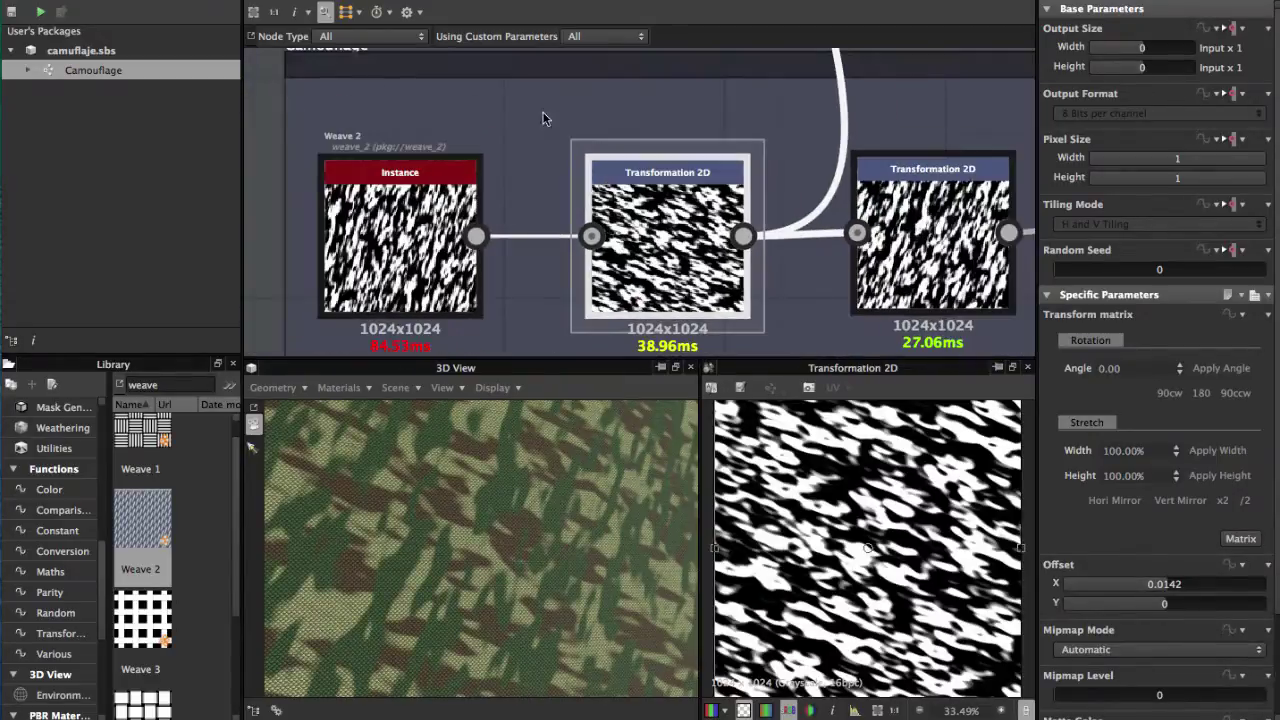
scroll(505, 104, up, 2)
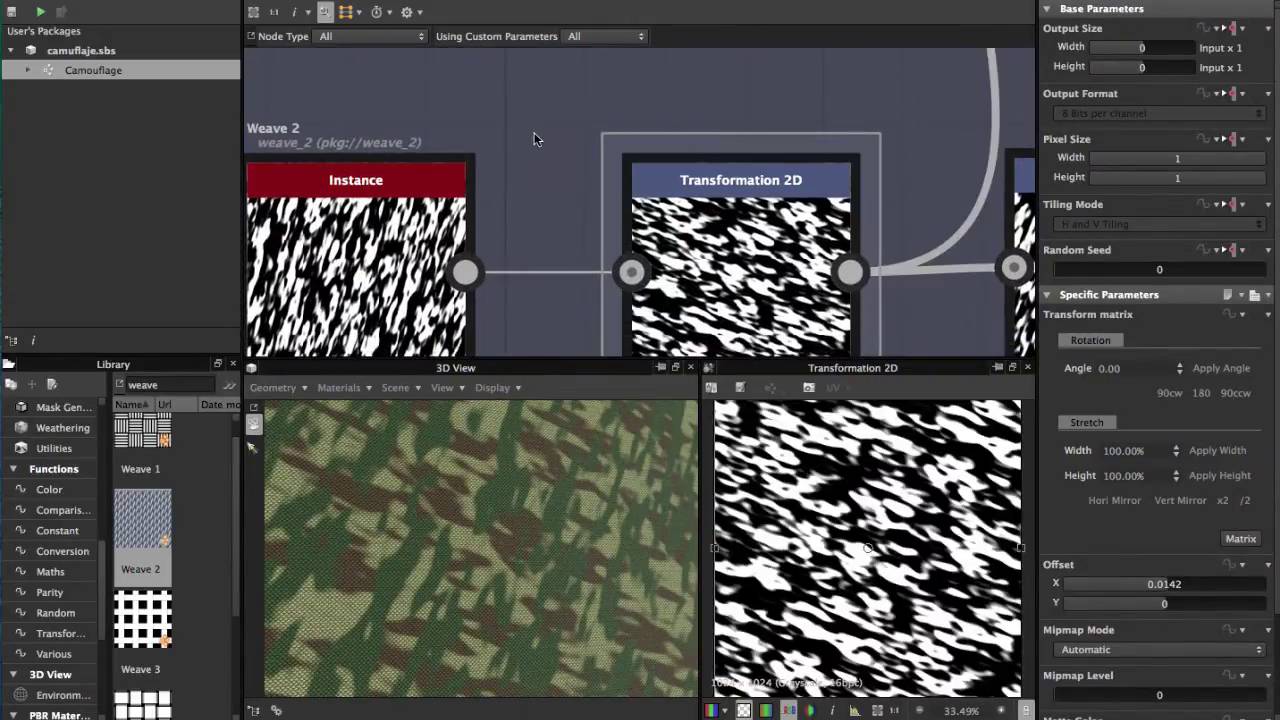
Look through the list of available graph nodes and examine the first Transformation 2D's transform frame in the 2D view
right_click(534, 134)
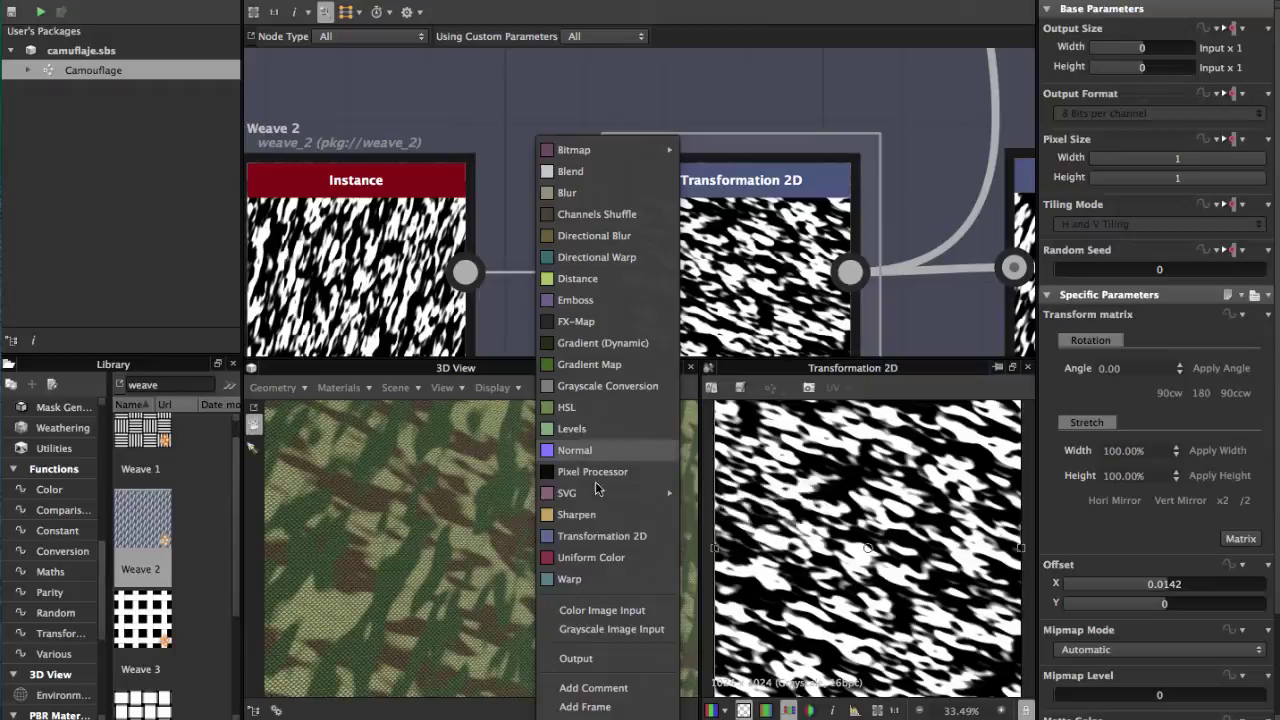
click(730, 215)
scroll(714, 214, down, 4)
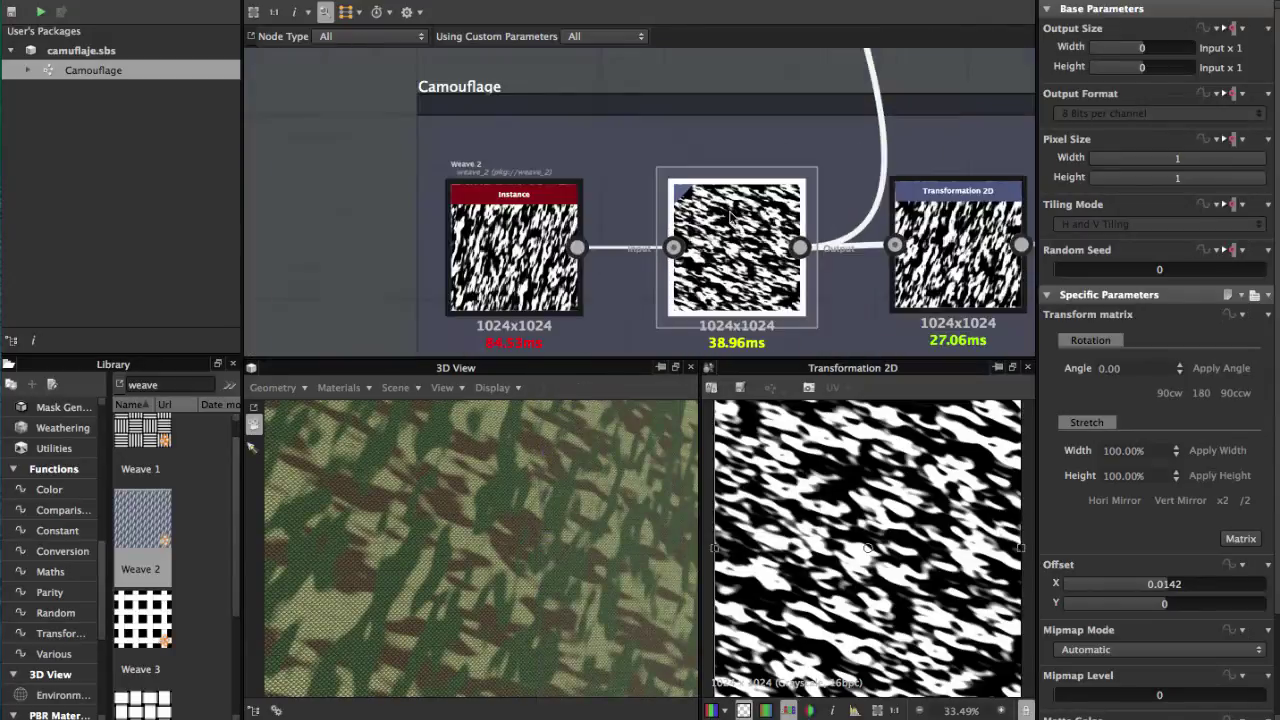
scroll(629, 210, up, 5)
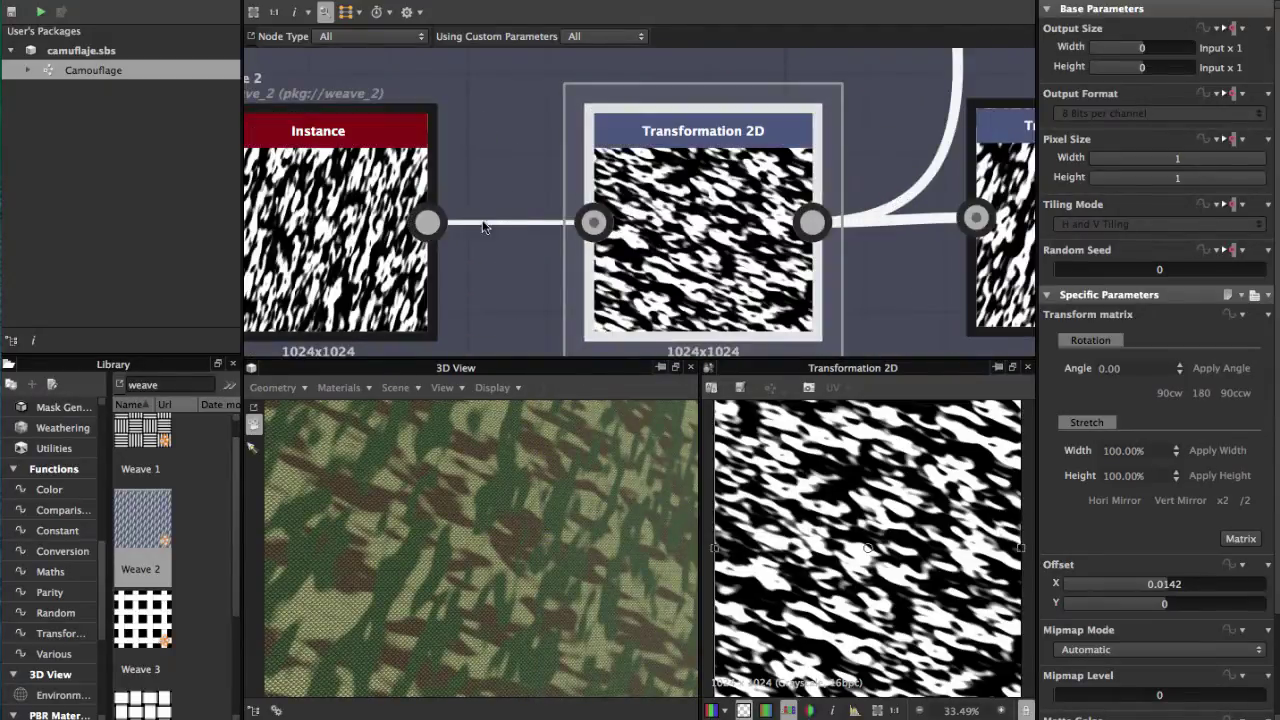
scroll(669, 232, down, 1)
scroll(670, 232, down, 1)
scroll(882, 462, down, 3)
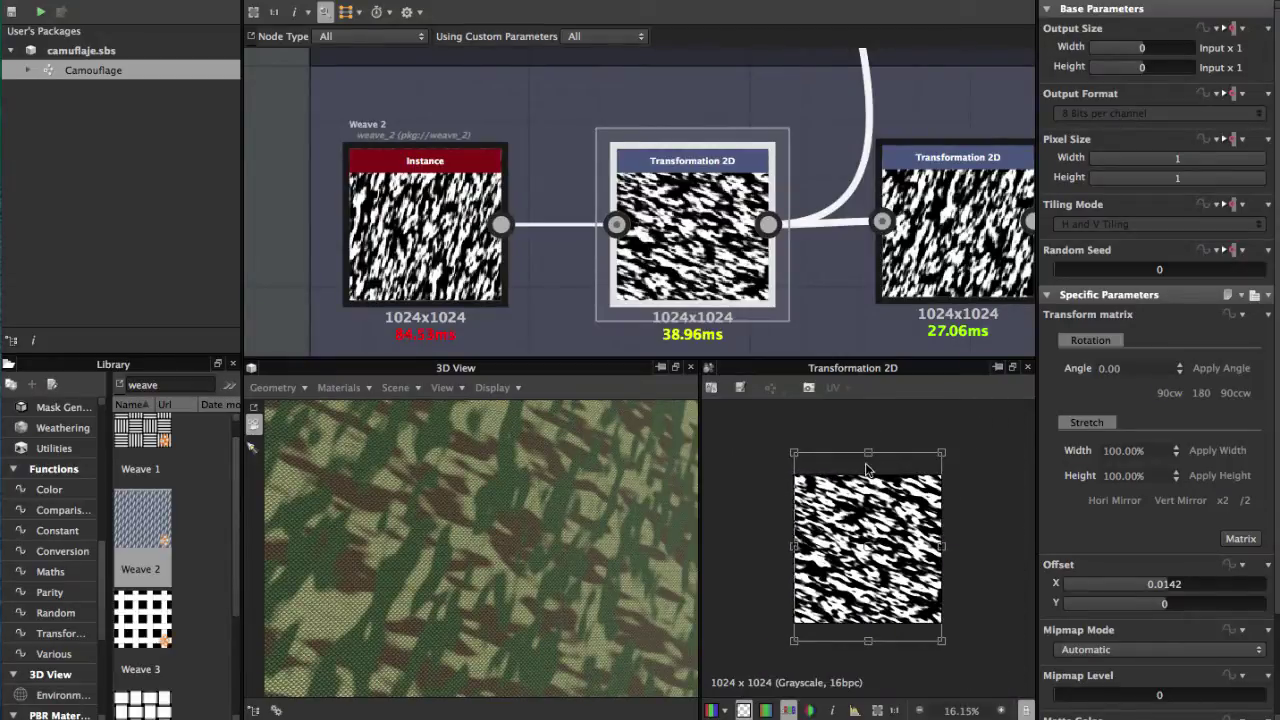
scroll(869, 461, up, 1)
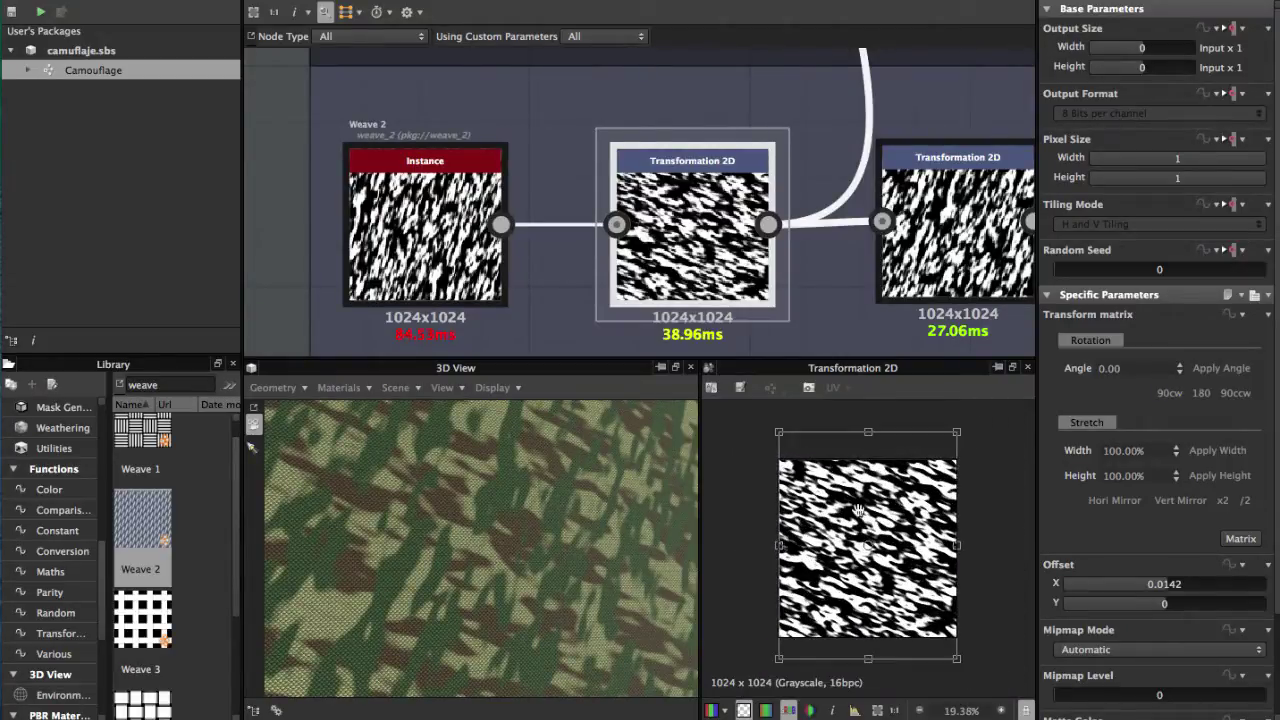
scroll(858, 511, up, 3)
scroll(680, 137, down, 2)
Move the second Transformation 2D node farther from the first one in the Camouflage frame
middle_drag(712, 170, 562, 168)
drag(718, 191, 806, 204)
scroll(697, 219, up, 1)
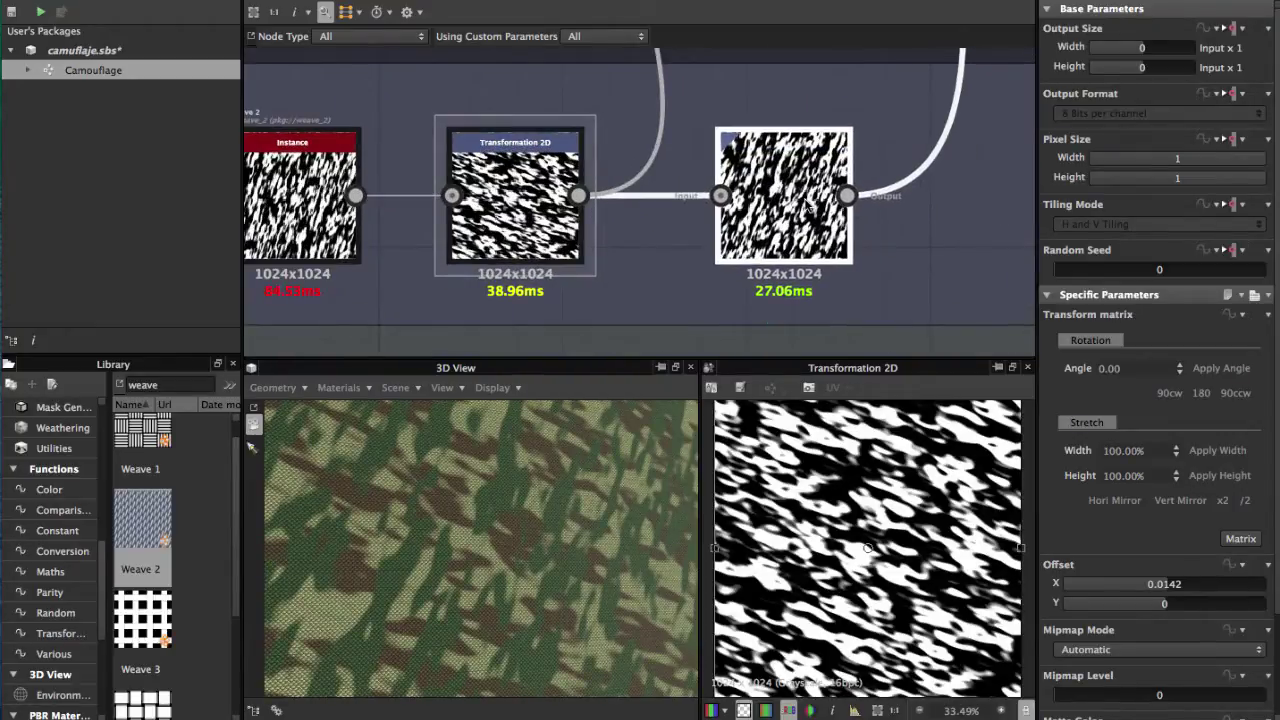
scroll(804, 205, up, 3)
scroll(697, 212, down, 2)
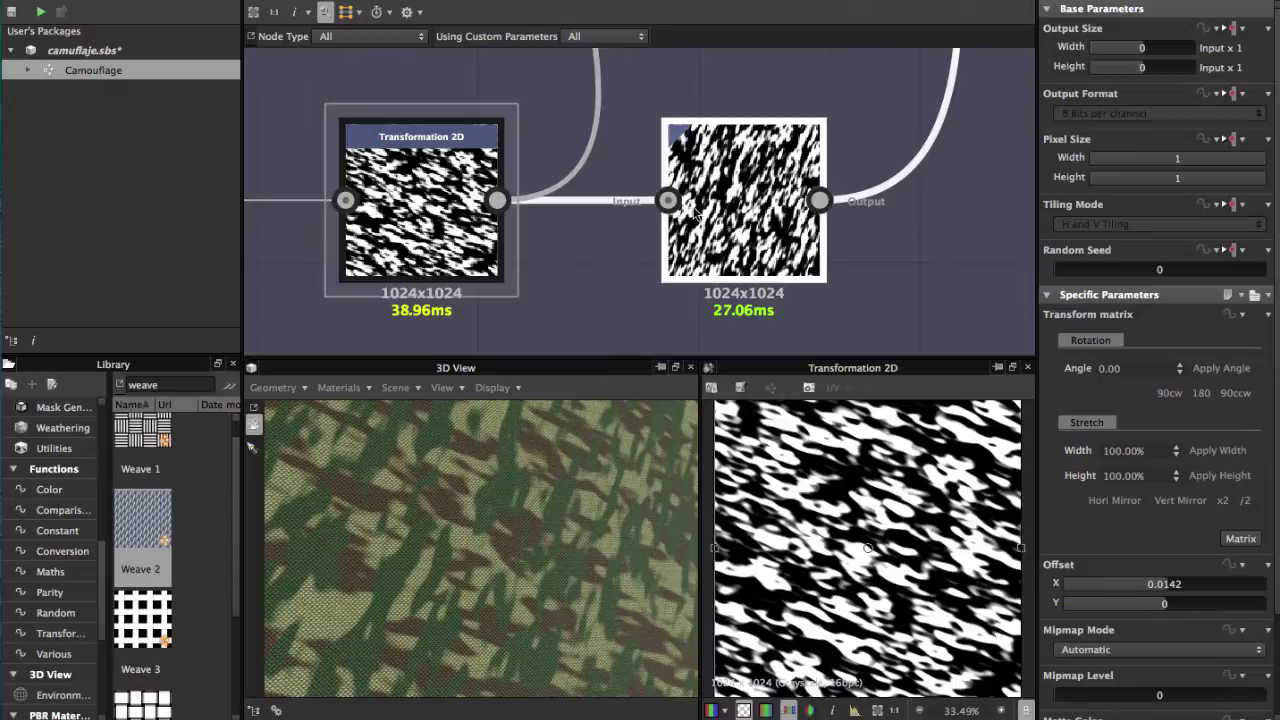
Display the second Transformation 2D node and examine its transform frame and offset parameters
click(749, 212)
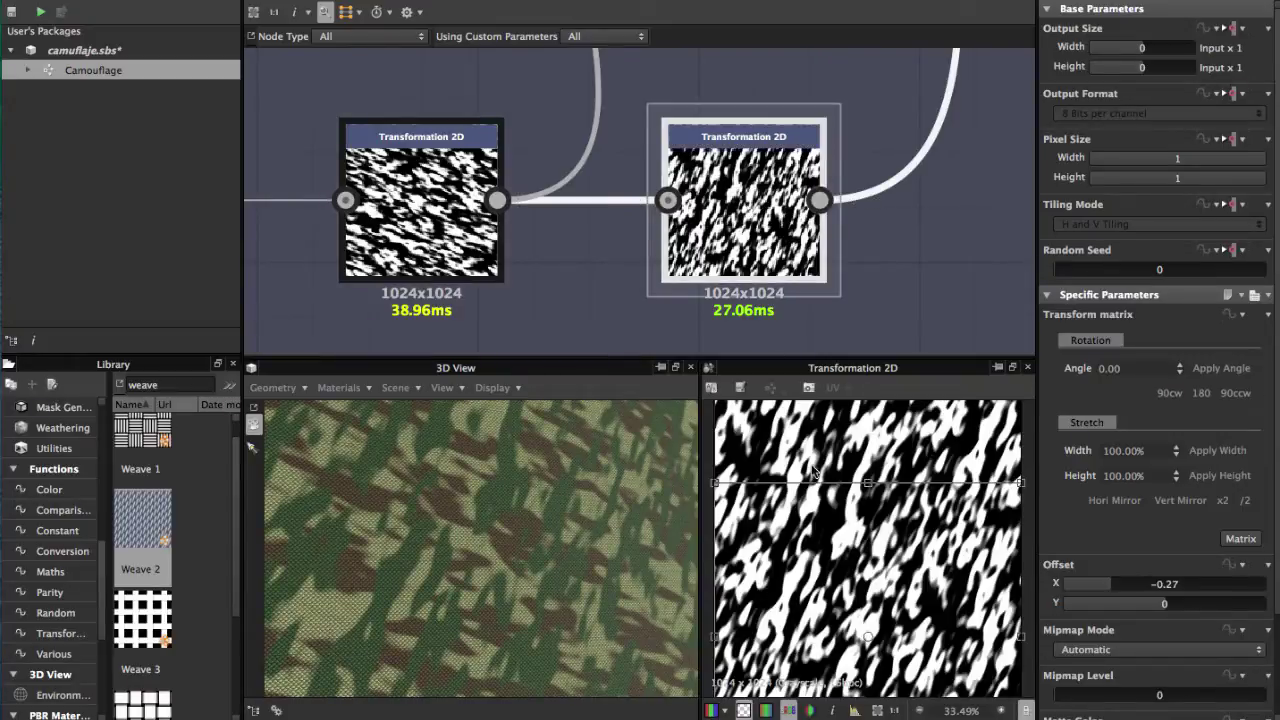
scroll(905, 485, down, 3)
scroll(906, 485, down, 1)
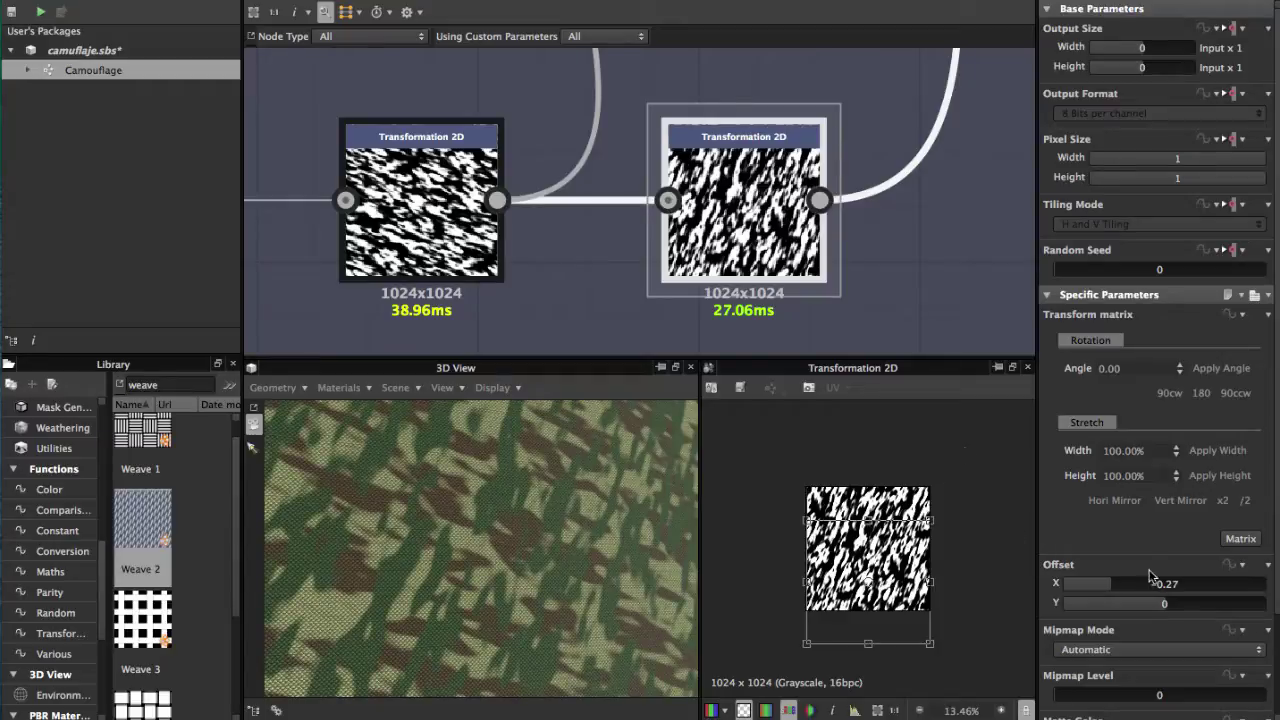
scroll(1150, 577, down, 1)
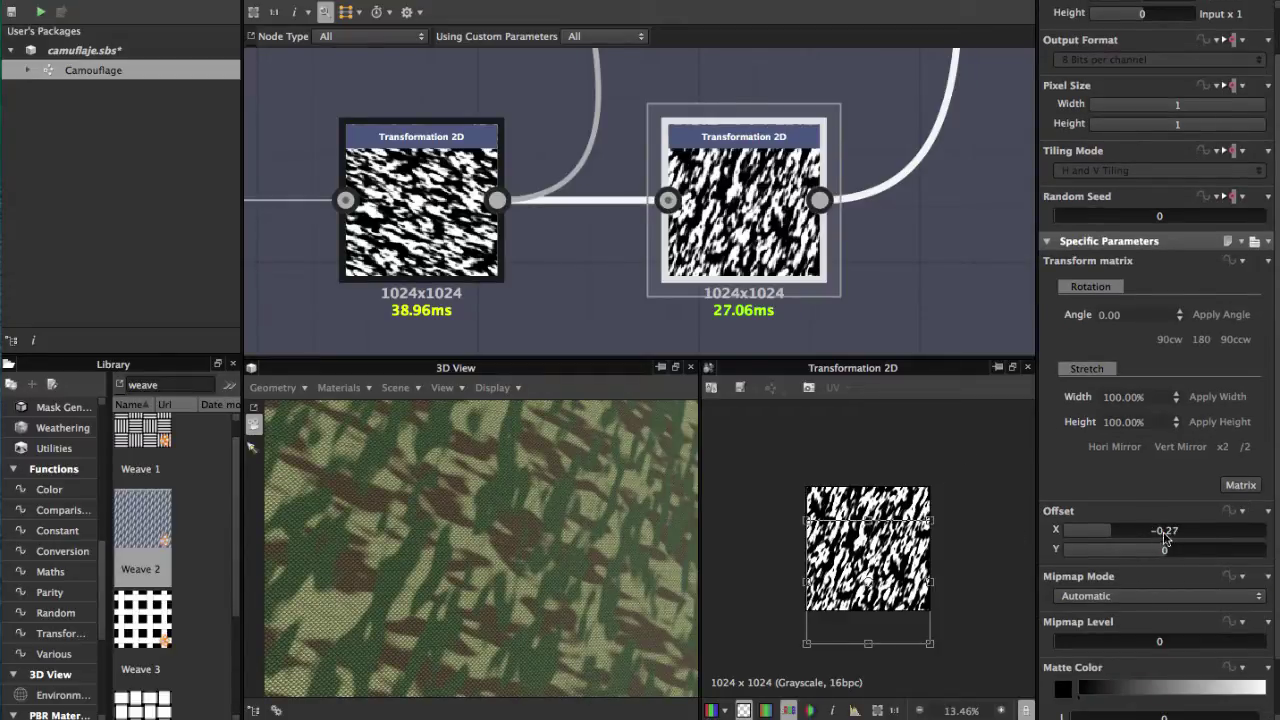
scroll(868, 463, up, 1)
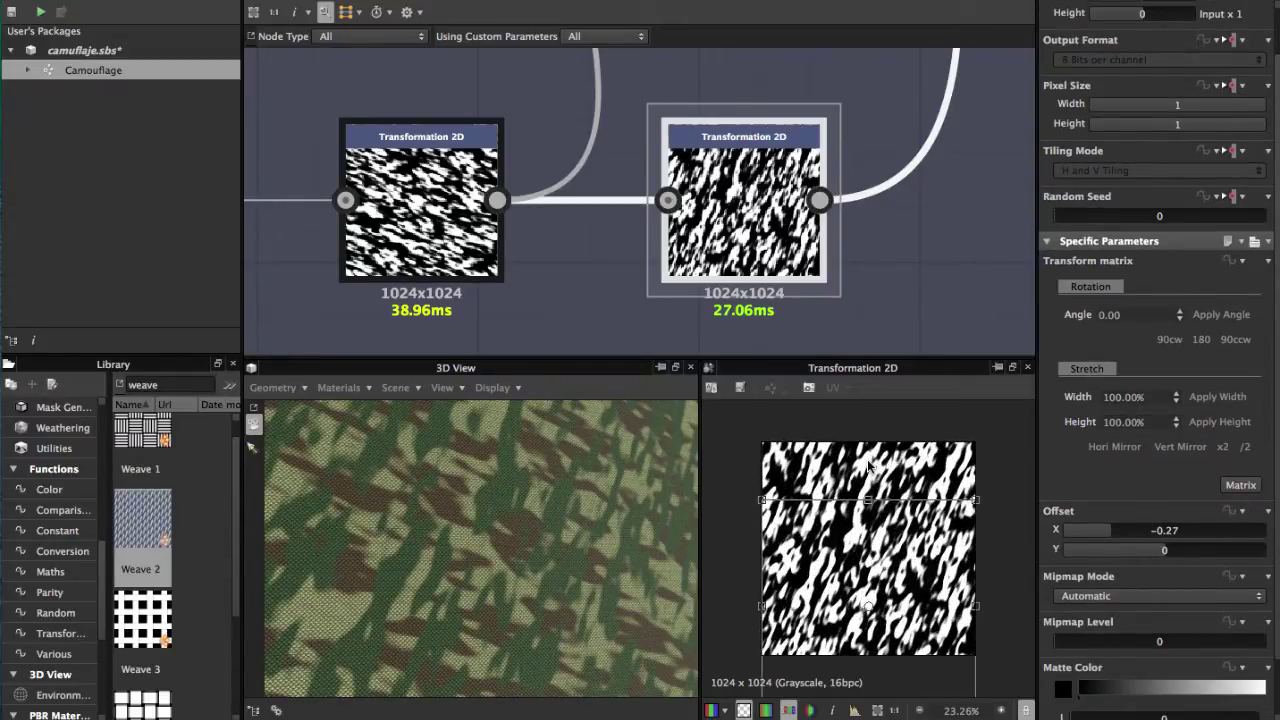
scroll(1128, 488, down, 1)
scroll(738, 210, down, 3)
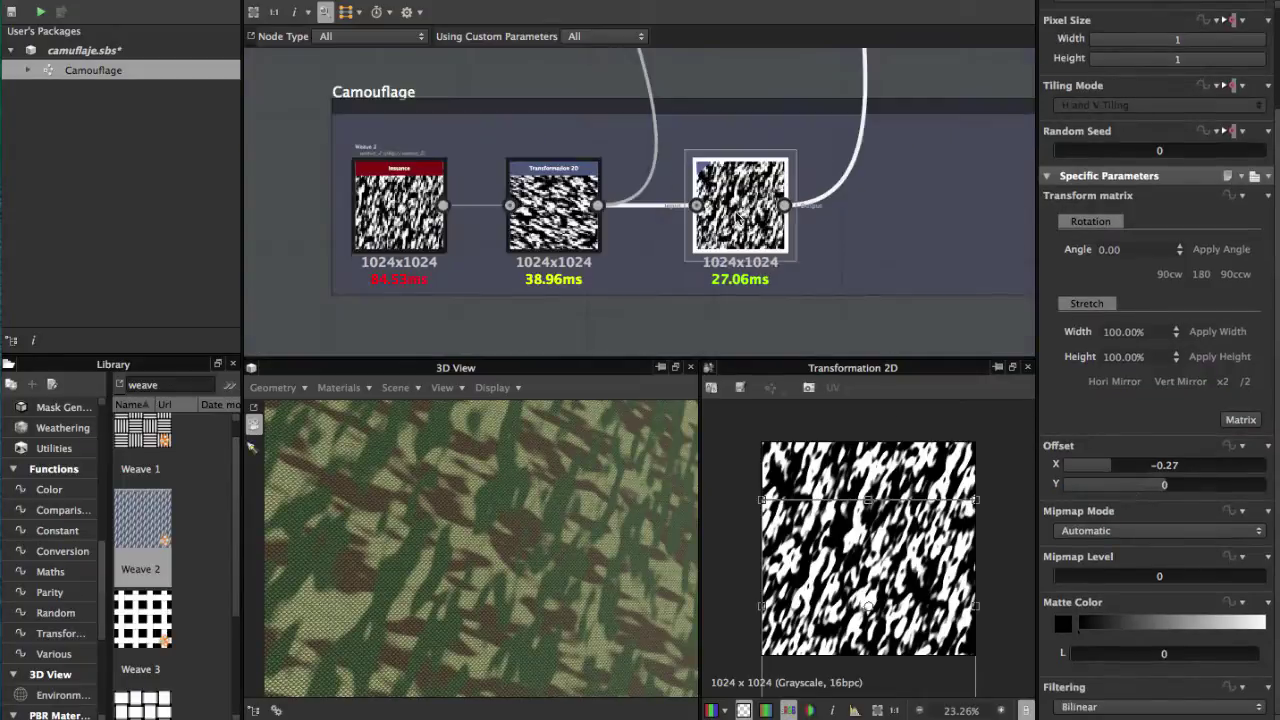
Display the tan Uniform Color node in the Color frame with its output color values
middle_drag(737, 213, 721, 286)
middle_drag(690, 151, 702, 268)
middle_drag(677, 189, 660, 236)
scroll(667, 209, up, 2)
middle_drag(622, 147, 646, 250)
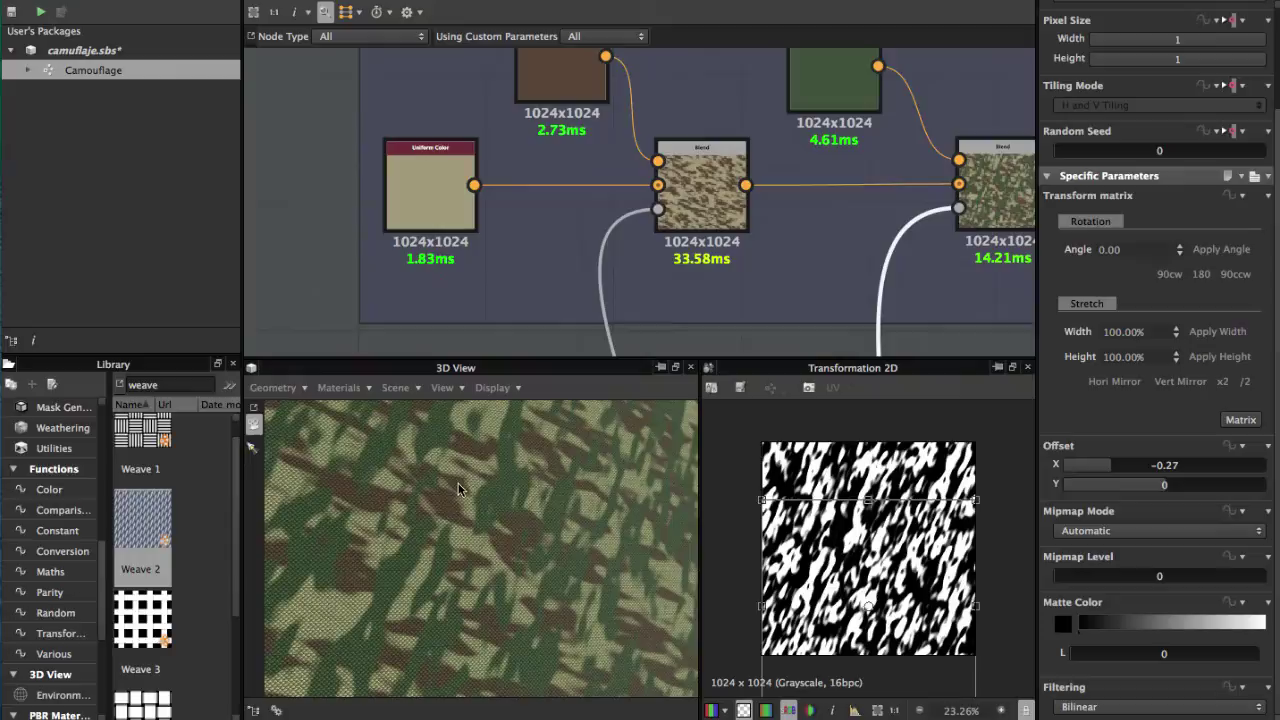
middle_drag(507, 188, 489, 274)
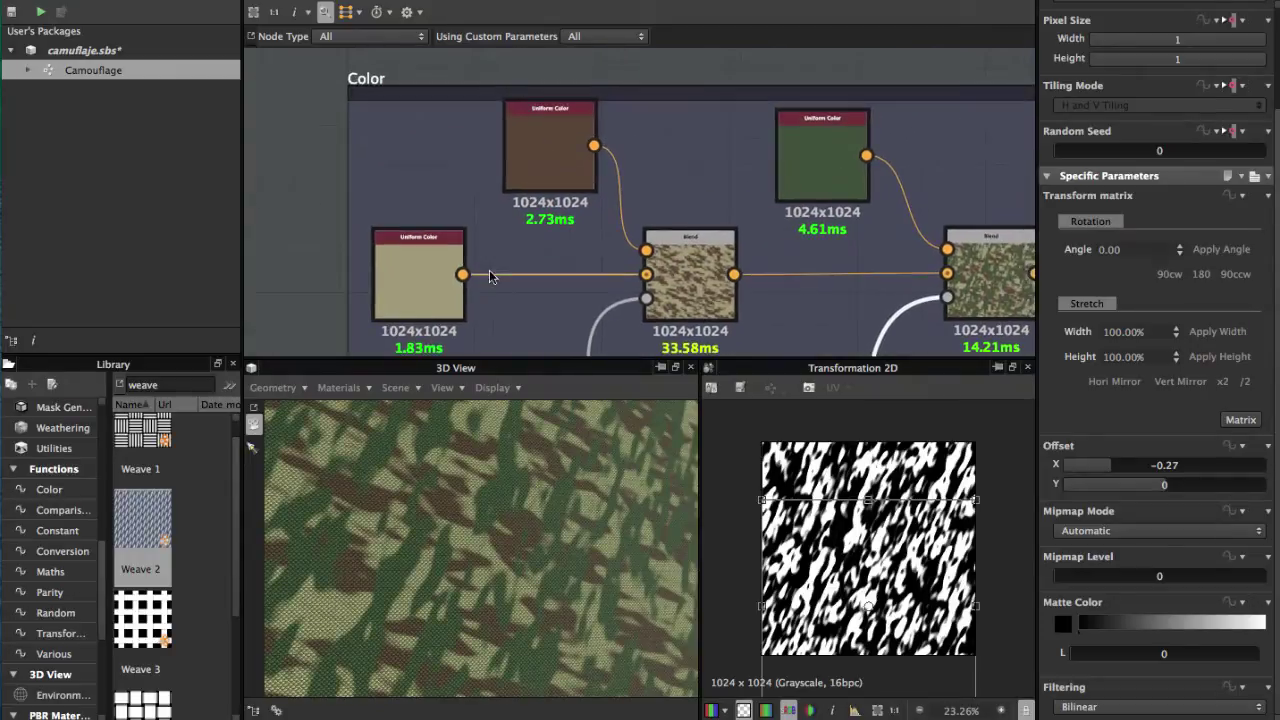
click(428, 263)
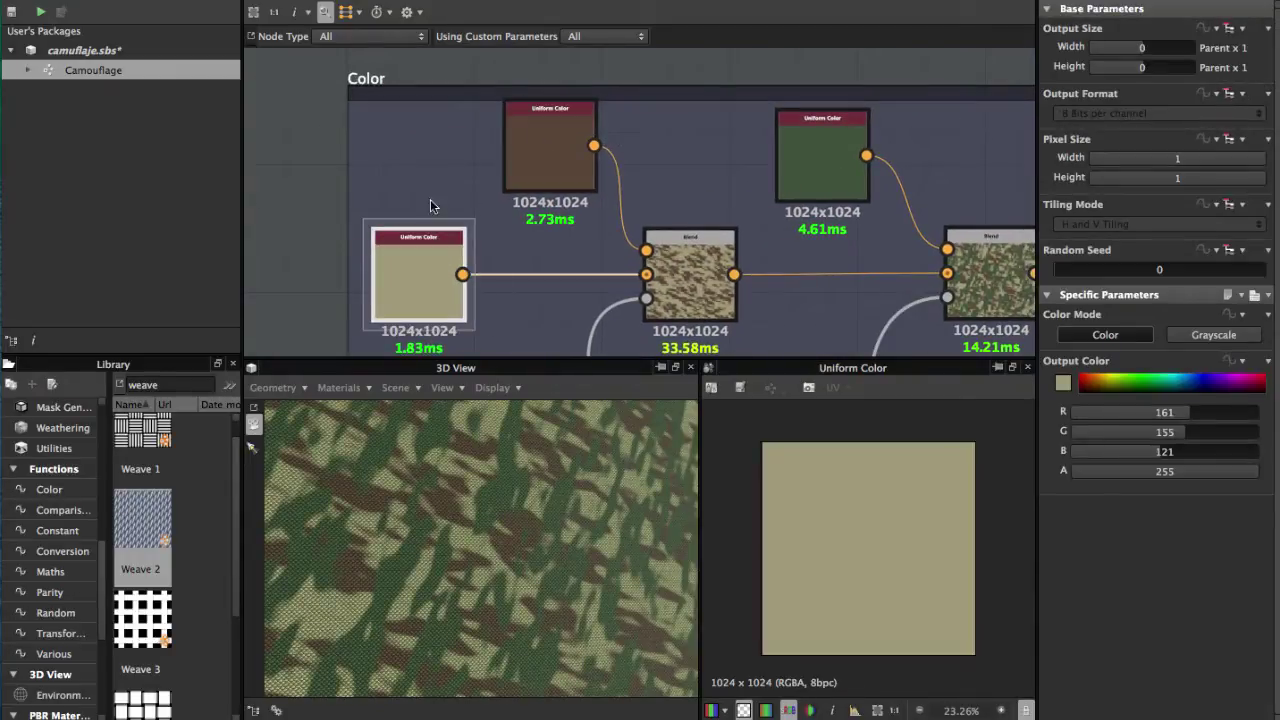
middle_drag(430, 200, 473, 127)
scroll(468, 197, up, 2)
scroll(320, 189, up, 4)
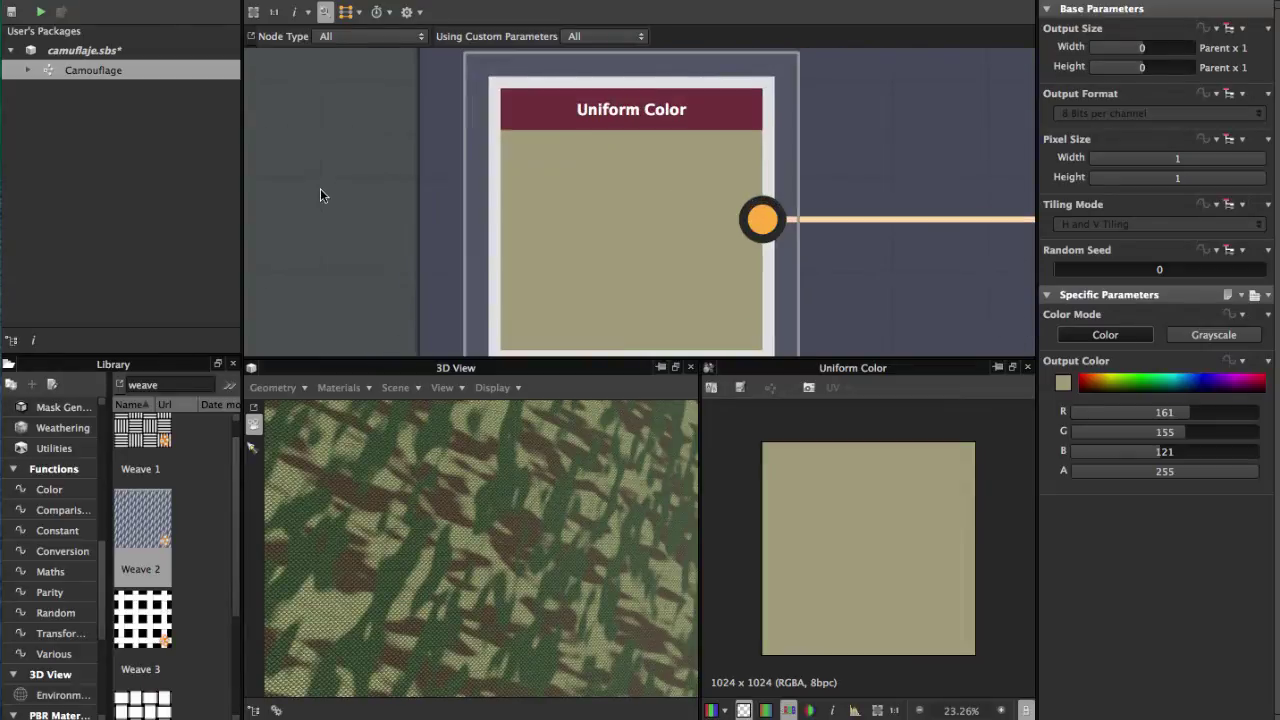
scroll(531, 194, down, 3)
middle_drag(531, 193, 421, 160)
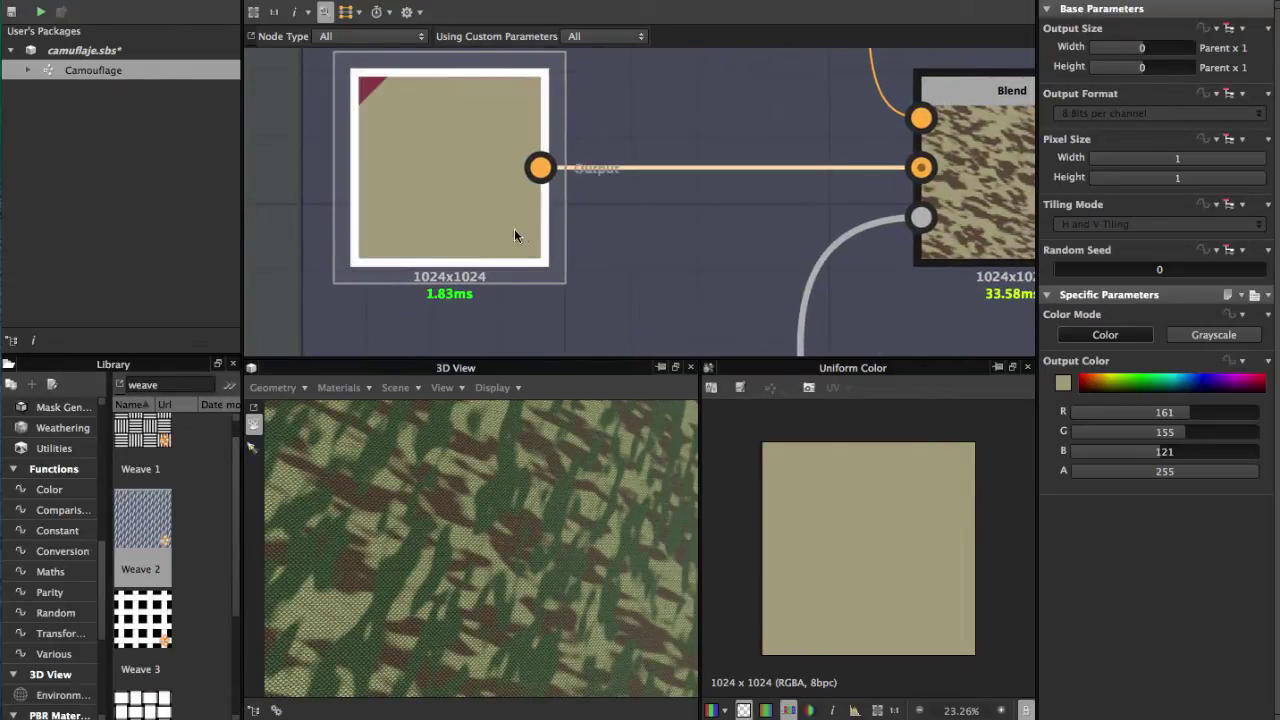
Rotate the 3D preview to view the camouflage cloth from another angle
scroll(505, 227, down, 3)
middle_drag(505, 227, 531, 159)
scroll(512, 515, down, 3)
drag(512, 517, 485, 475)
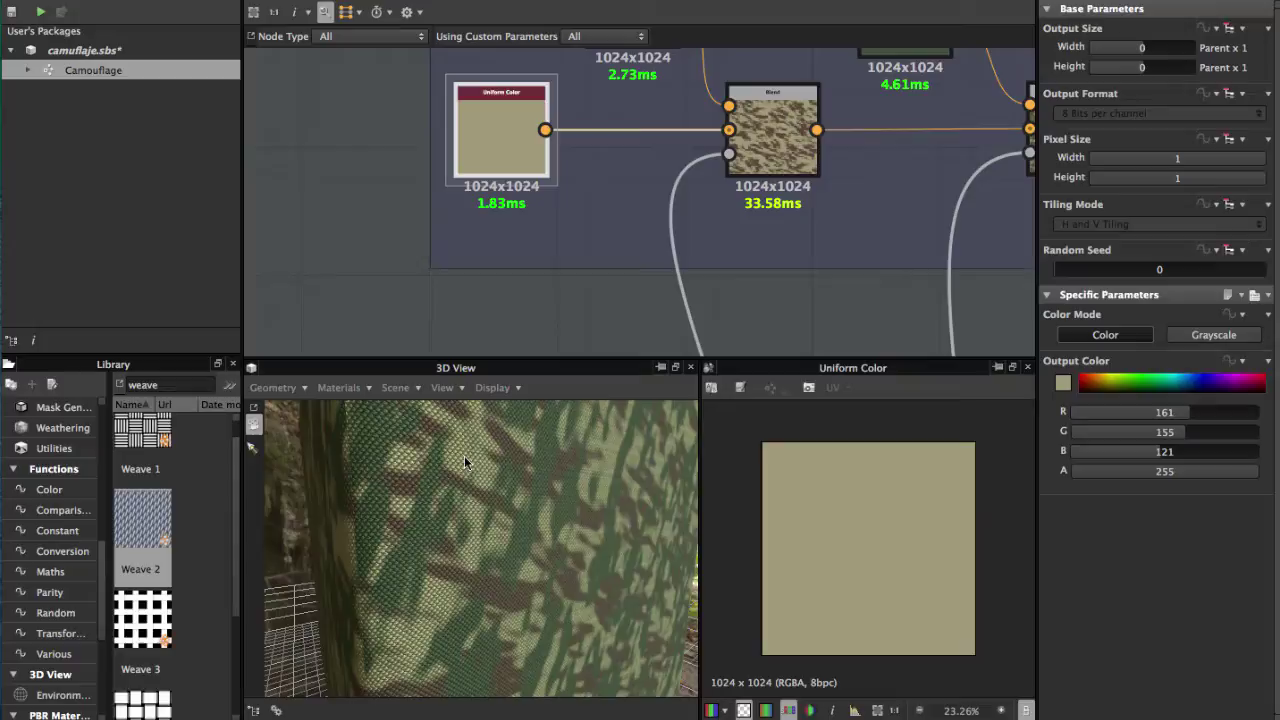
Display the brown Uniform Color node that feeds the first Blend node's foreground
middle_drag(573, 216, 608, 250)
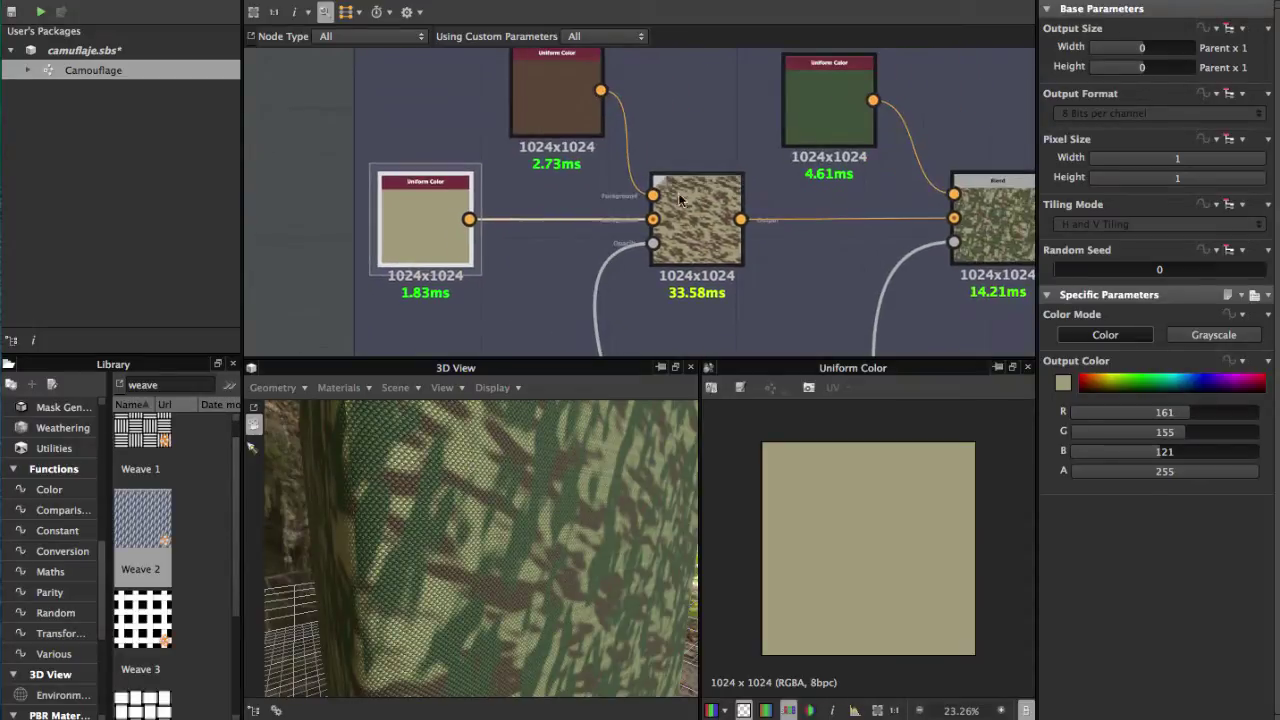
click(572, 107)
scroll(708, 292, down, 2)
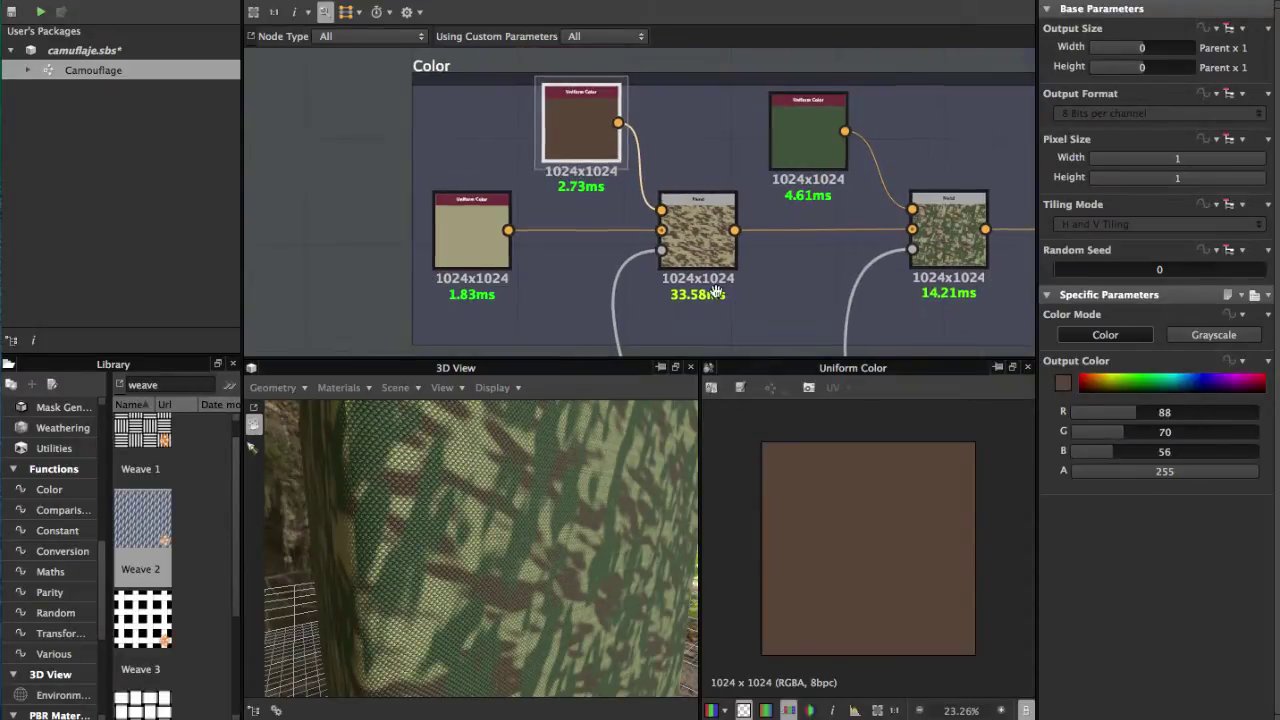
middle_drag(717, 289, 651, 250)
scroll(605, 178, up, 3)
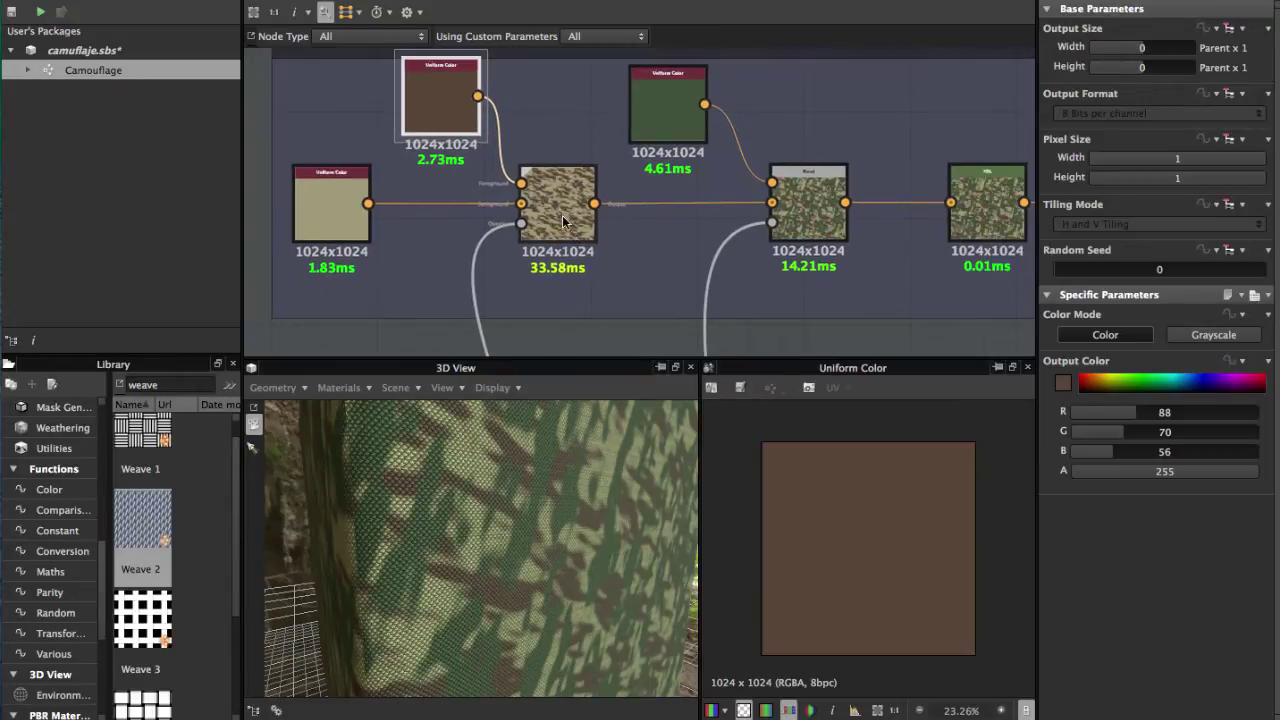
Display the first Blend node and trace its opacity connection to the first Transformation 2D node in the Camouflage frame
click(562, 220)
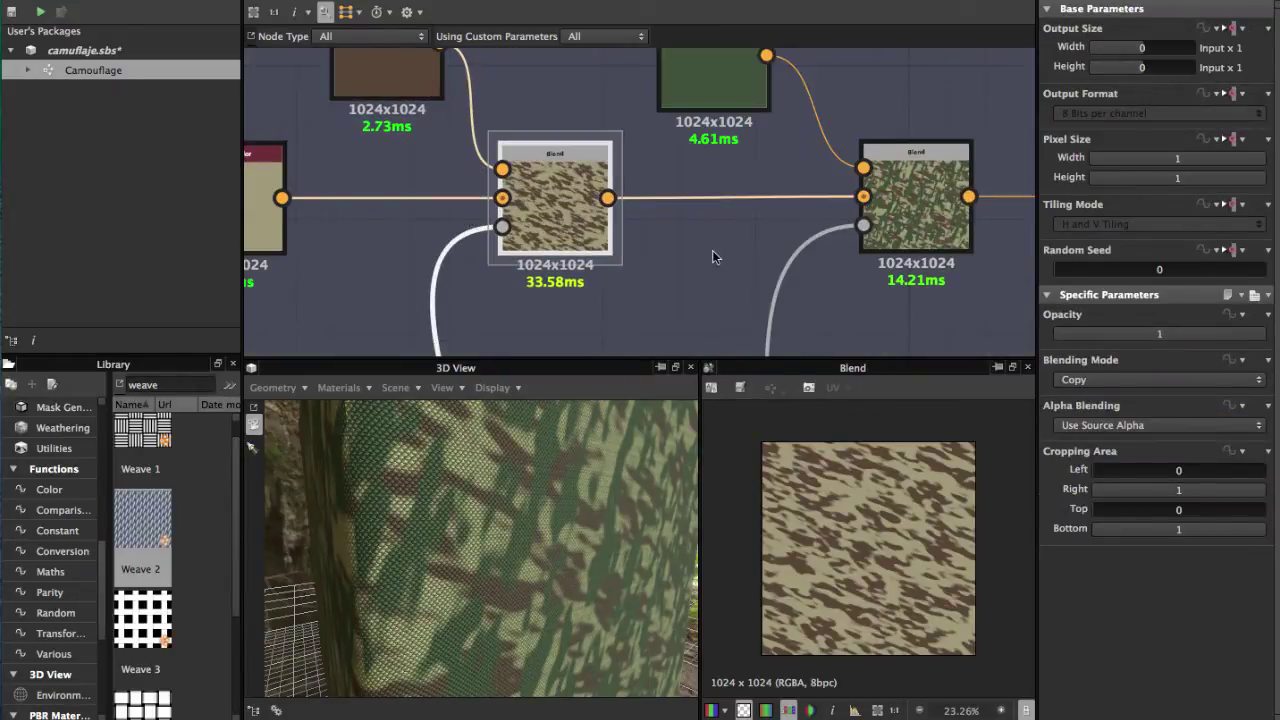
scroll(522, 248, down, 2)
middle_drag(572, 295, 588, 207)
scroll(589, 236, down, 3)
middle_drag(591, 257, 593, 140)
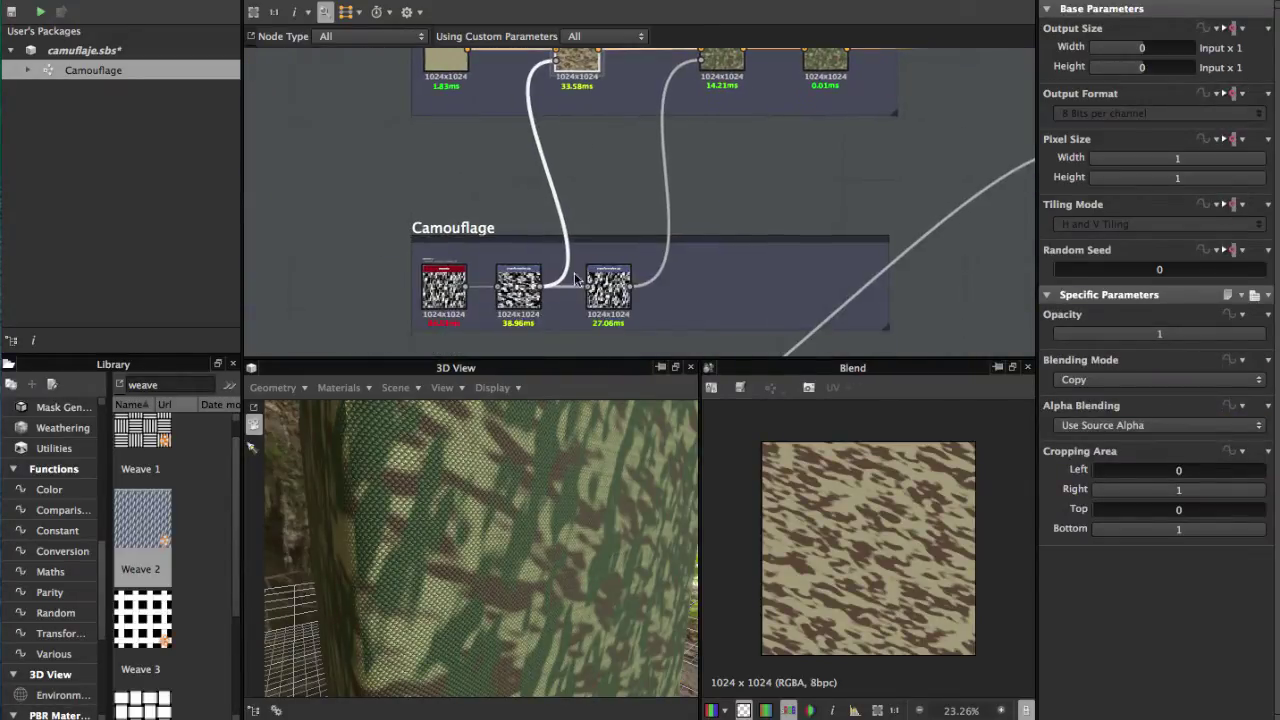
right_click(599, 357)
click(591, 196)
scroll(588, 230, up, 3)
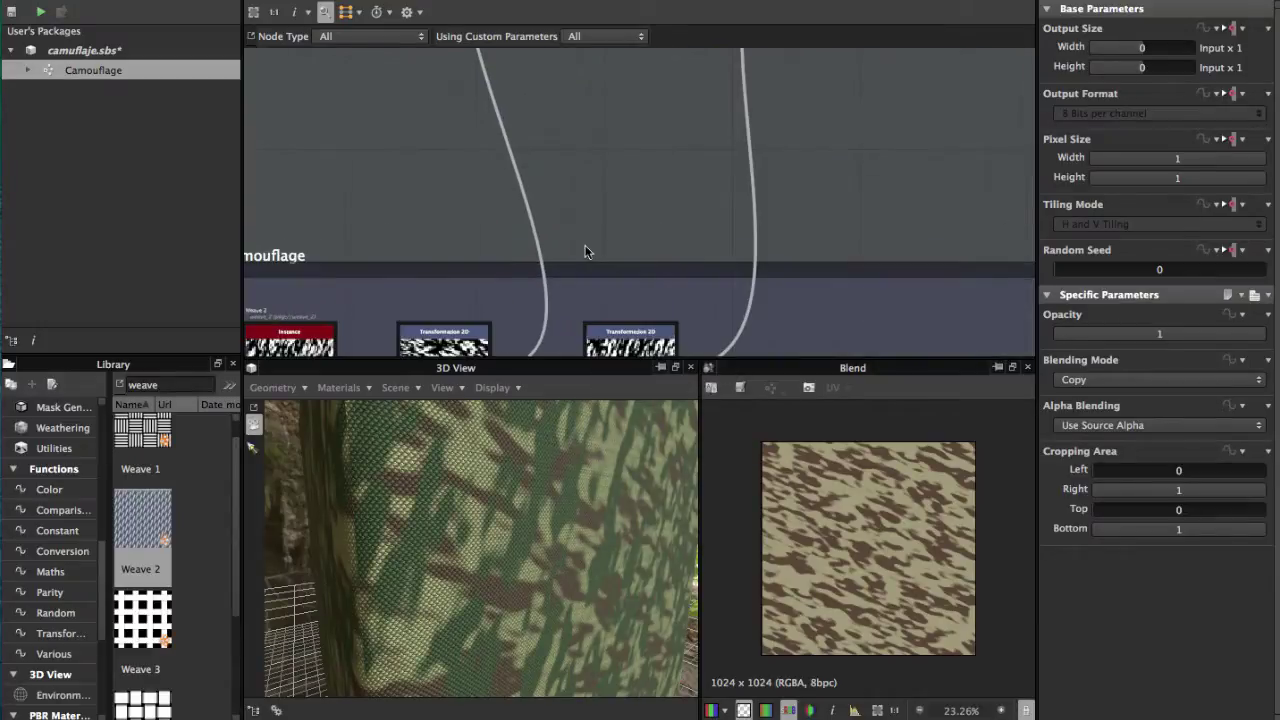
middle_drag(586, 249, 691, 111)
scroll(615, 170, up, 3)
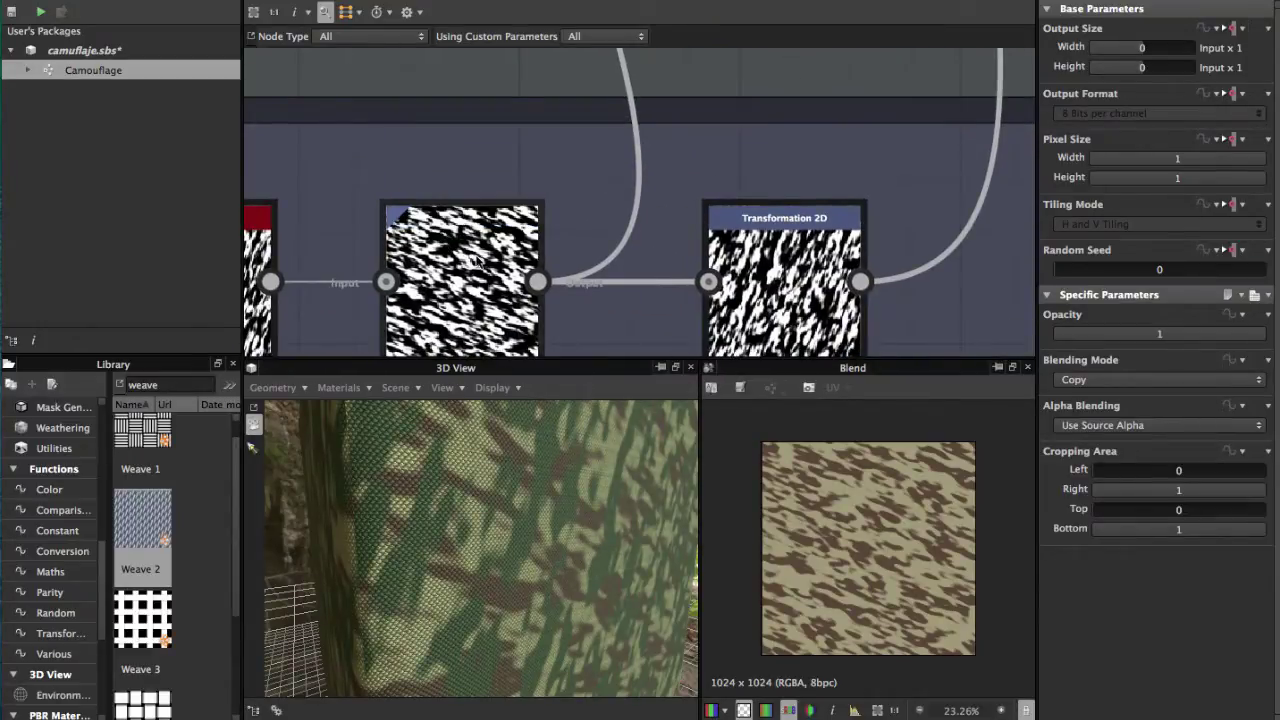
Preview the mask feeding the first Blend node's opacity input and compare it with the node's blended tan and brown output
scroll(479, 262, down, 2)
middle_drag(481, 214, 485, 322)
middle_drag(501, 182, 489, 242)
scroll(493, 280, down, 2)
scroll(508, 218, up, 2)
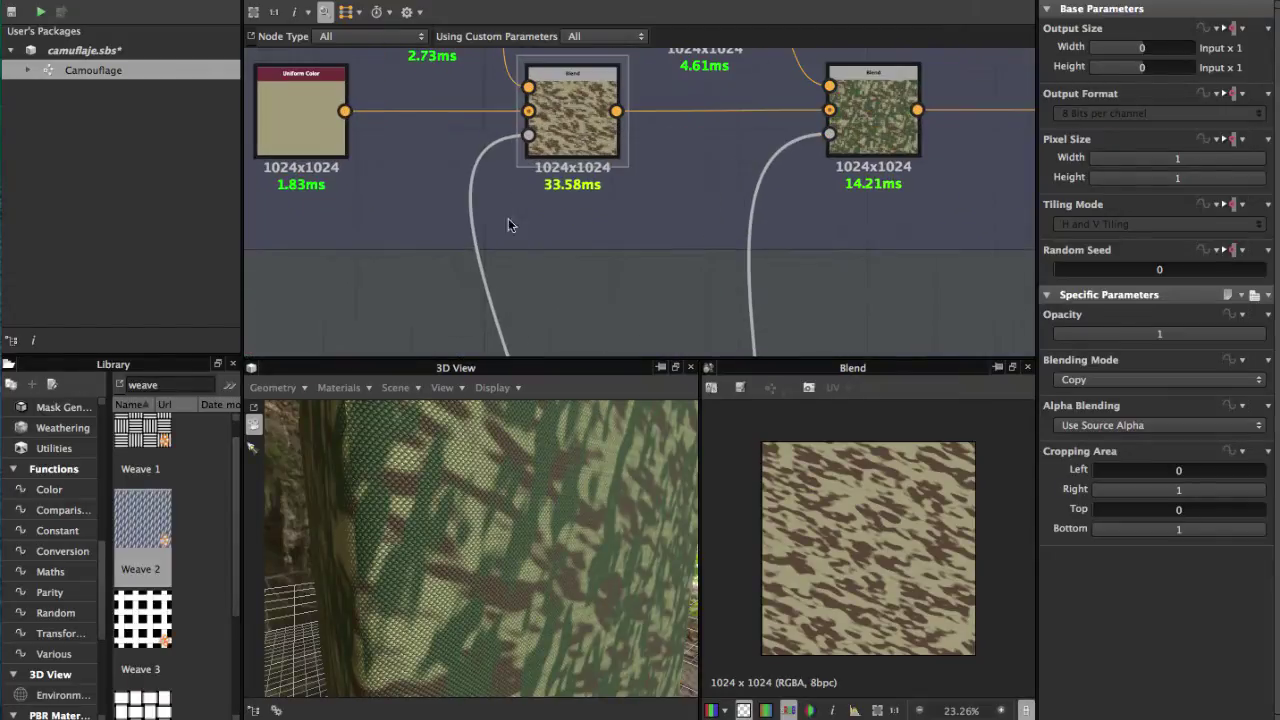
middle_drag(534, 140, 513, 206)
double_click(508, 201)
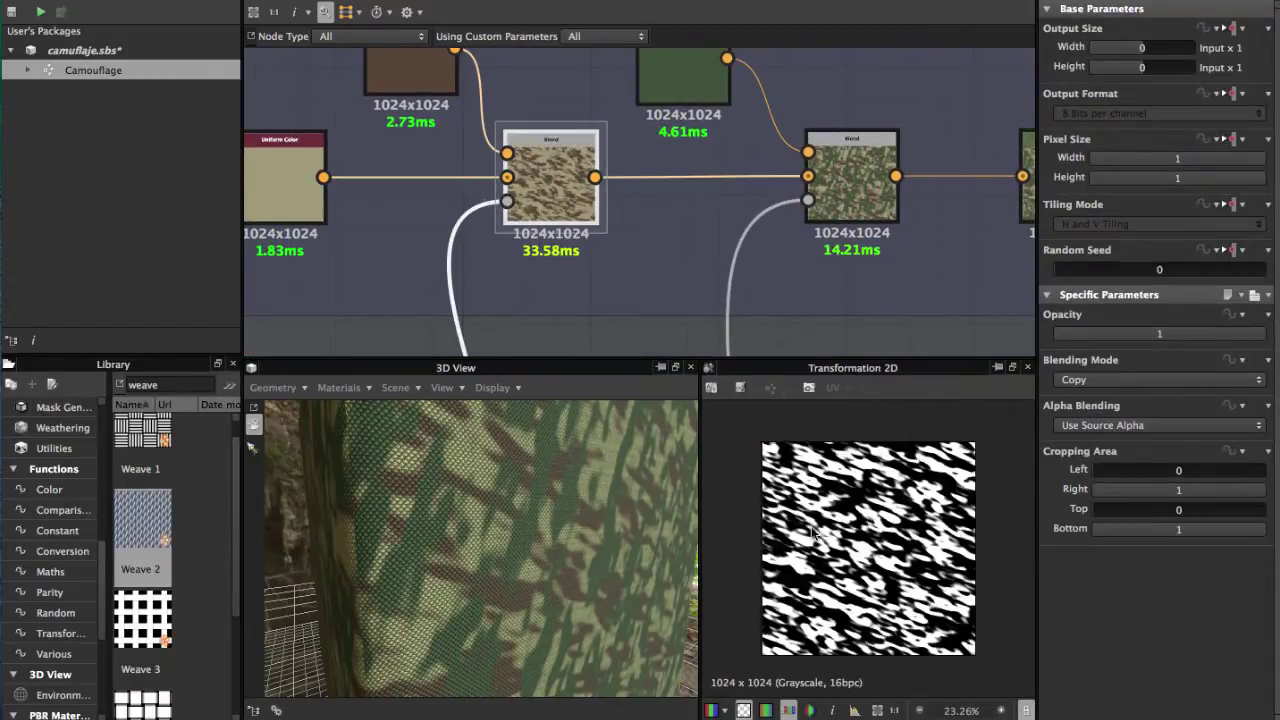
double_click(544, 183)
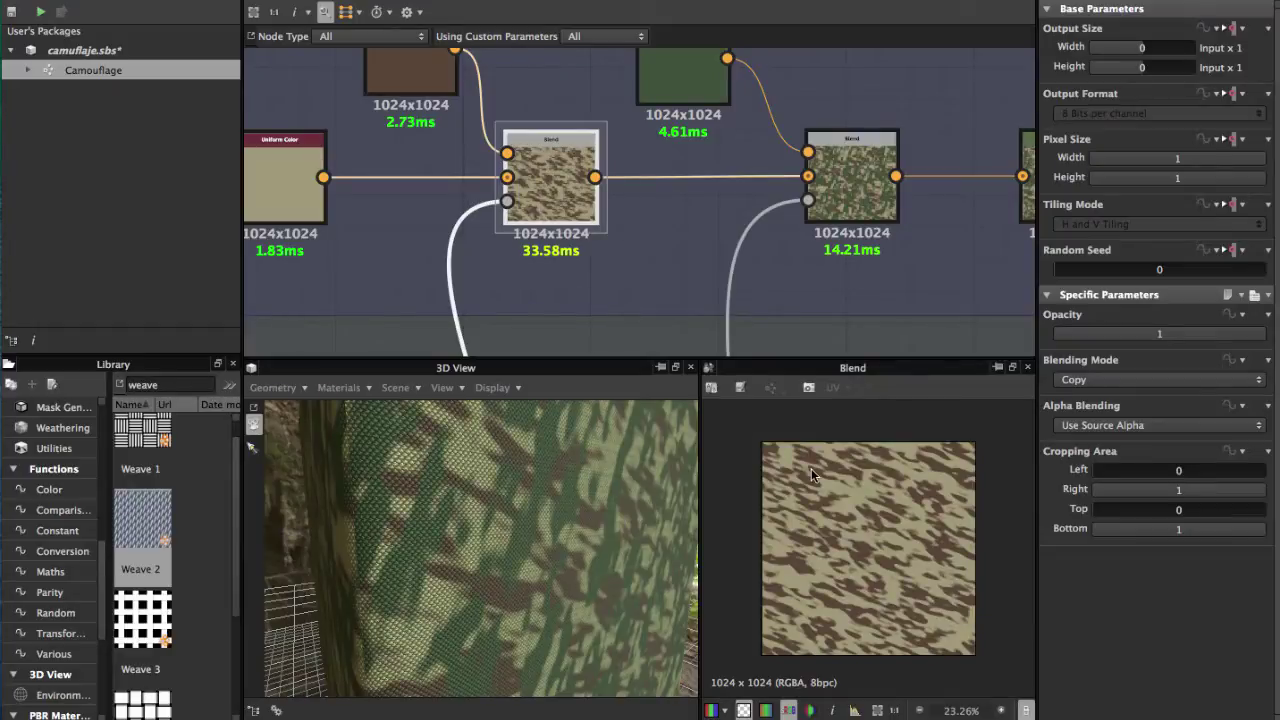
scroll(551, 210, up, 5)
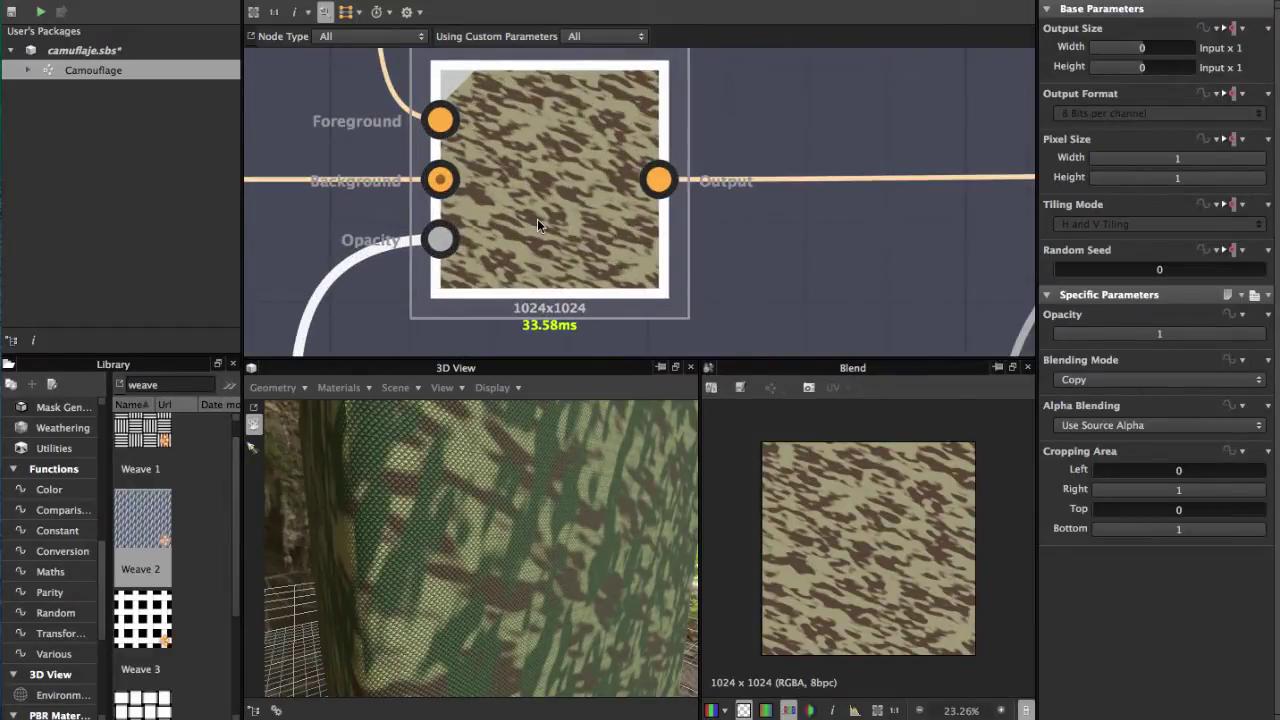
Display the green Uniform Color node and follow its connection to the second Blend node's foreground input
scroll(537, 219, down, 3)
middle_drag(610, 242, 446, 254)
scroll(500, 254, down, 2)
middle_drag(581, 229, 490, 233)
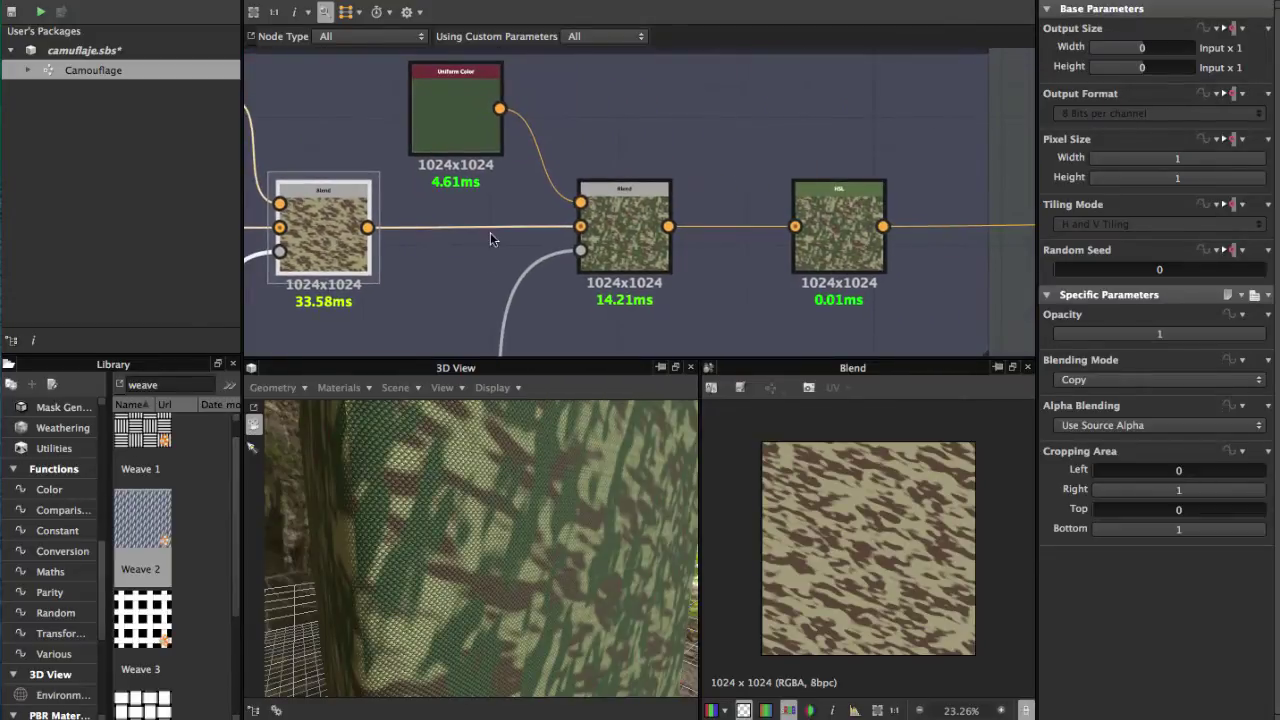
double_click(453, 115)
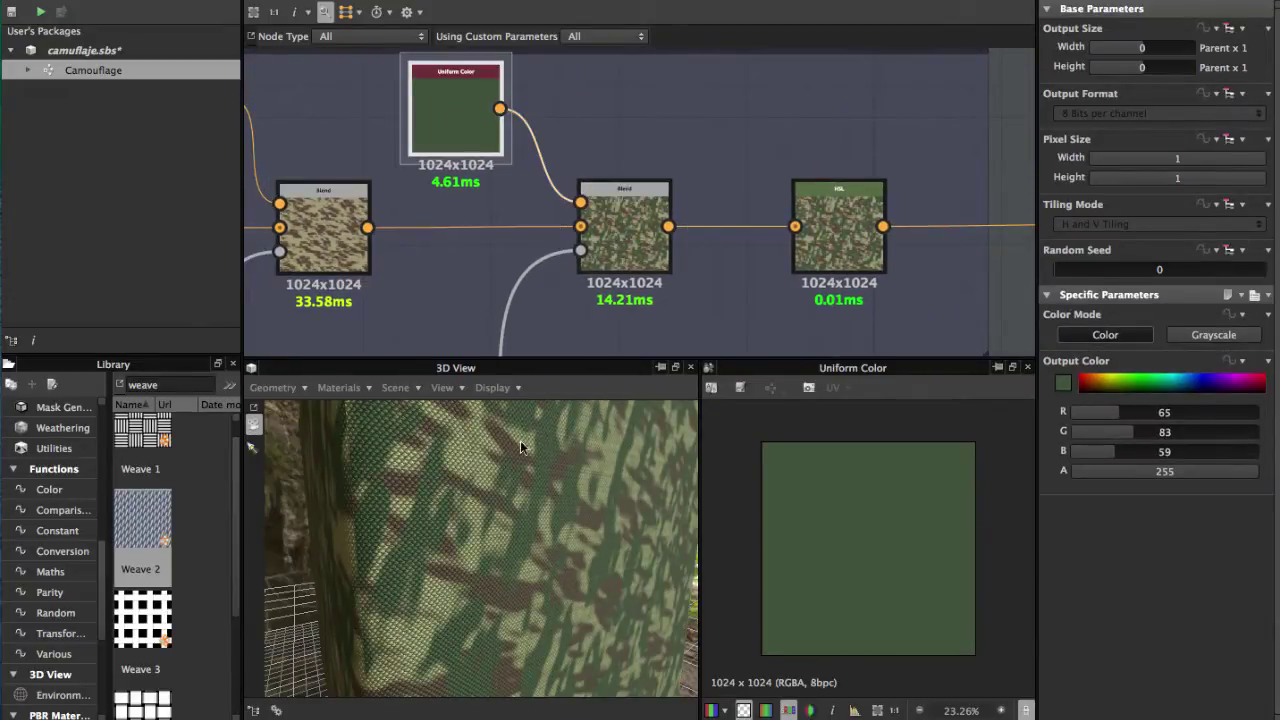
scroll(555, 210, up, 2)
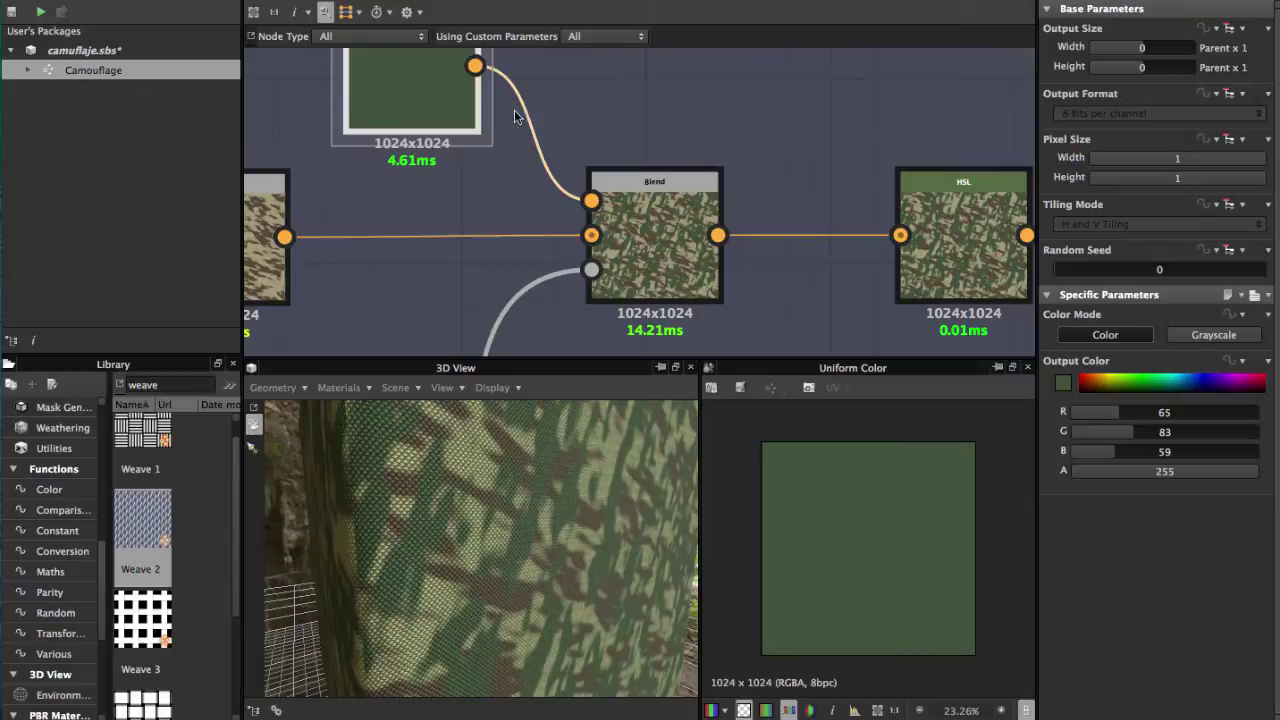
scroll(659, 235, up, 3)
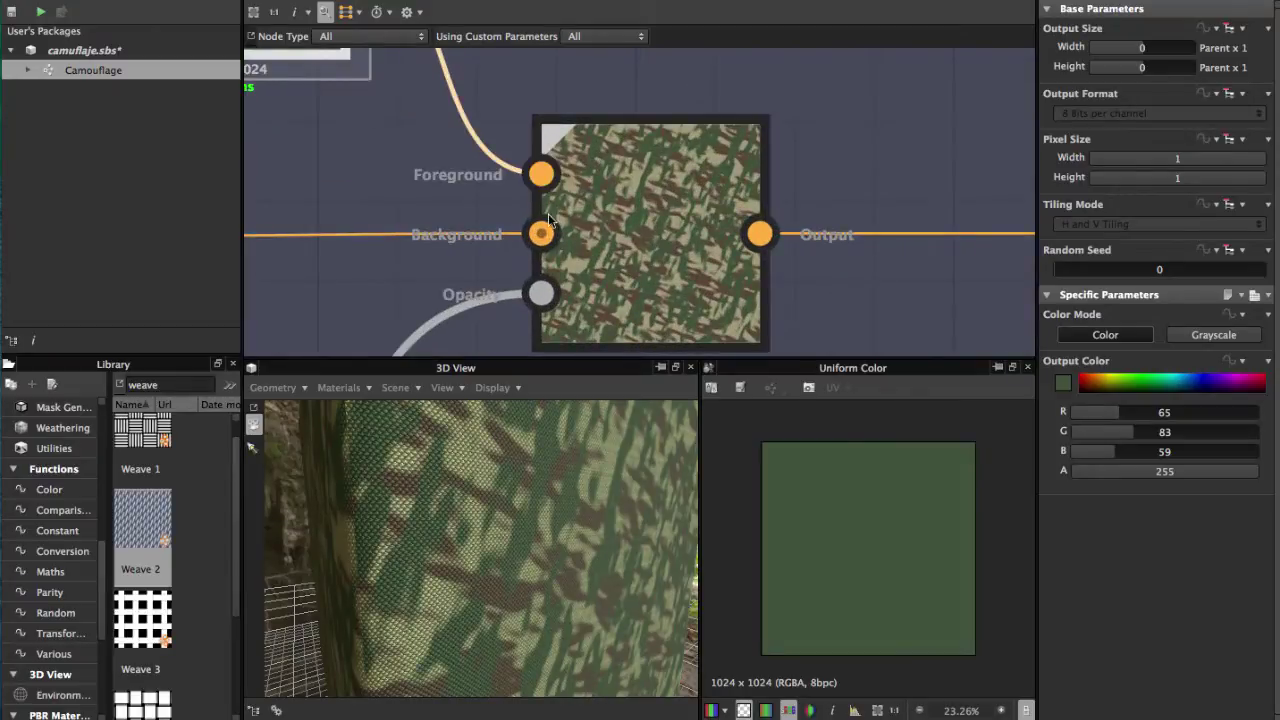
Trace the second Blend node's background connection and display the node's three-color output
scroll(549, 220, down, 3)
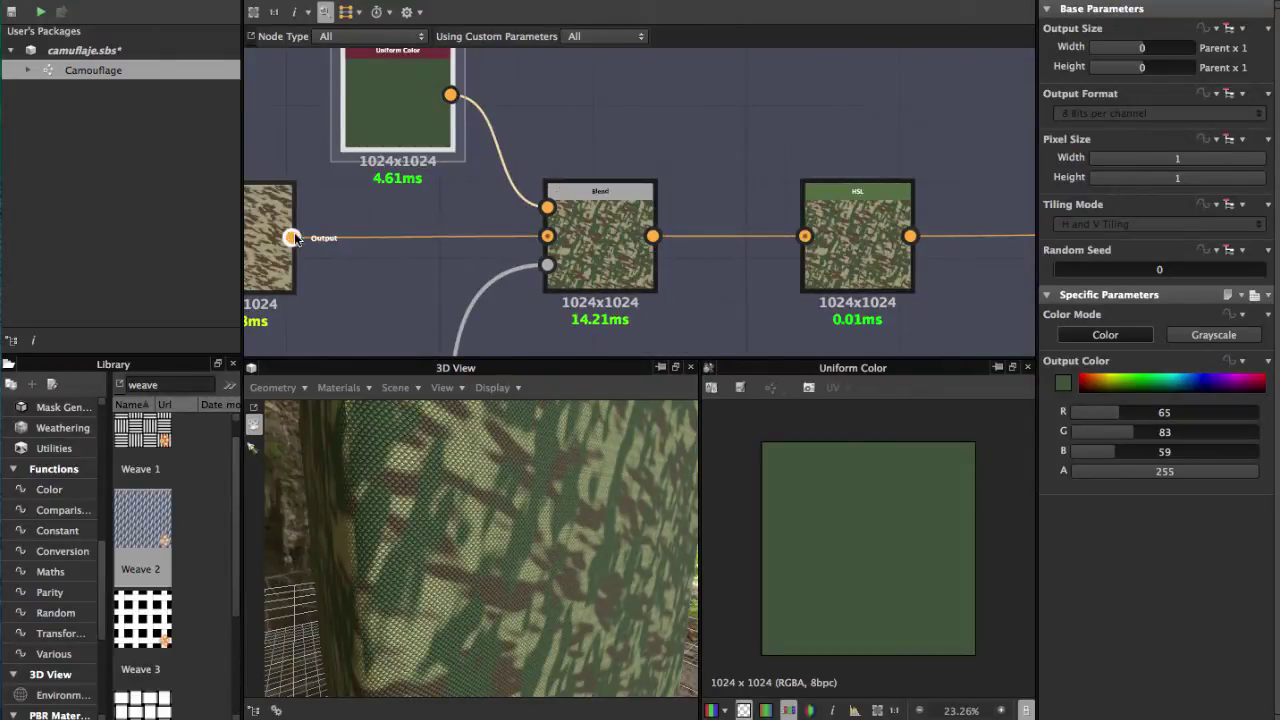
middle_drag(450, 236, 490, 183)
scroll(476, 184, up, 1)
middle_drag(592, 195, 503, 212)
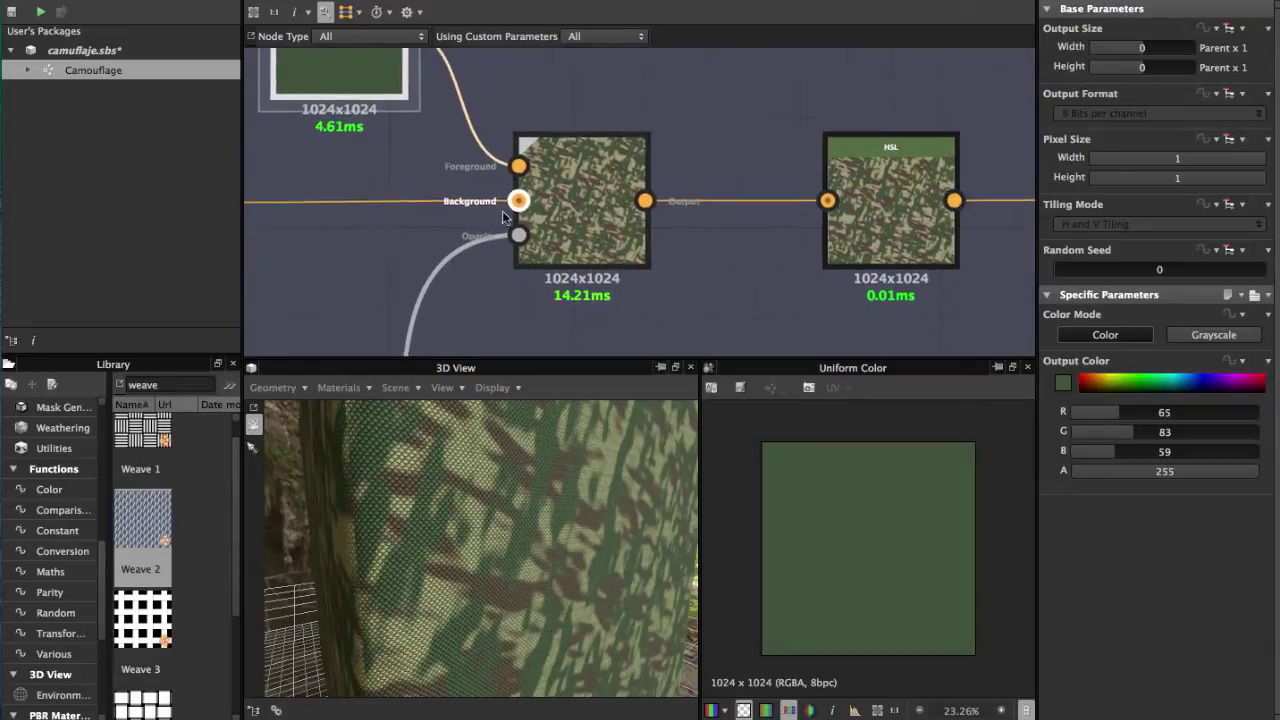
scroll(502, 210, down, 2)
click(542, 208)
scroll(542, 208, down, 1)
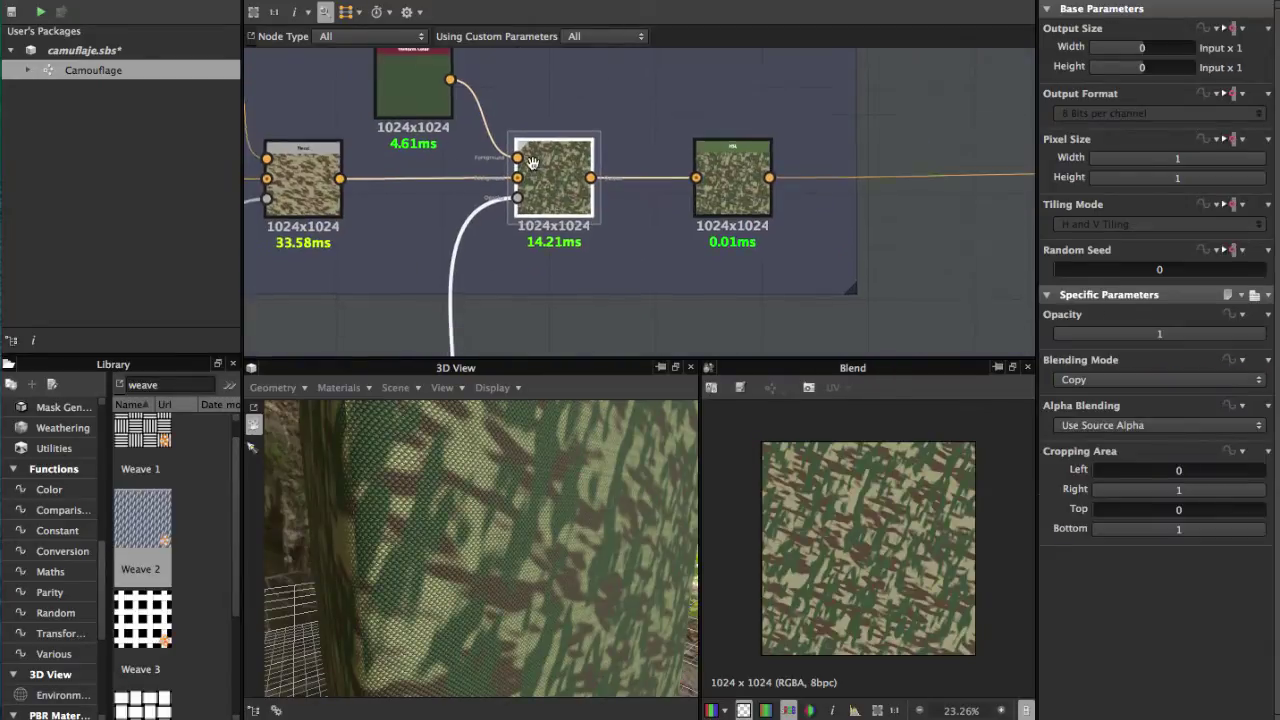
Display the first Blend node again as the source of the second Blend node's background
double_click(311, 144)
scroll(311, 150, up, 2)
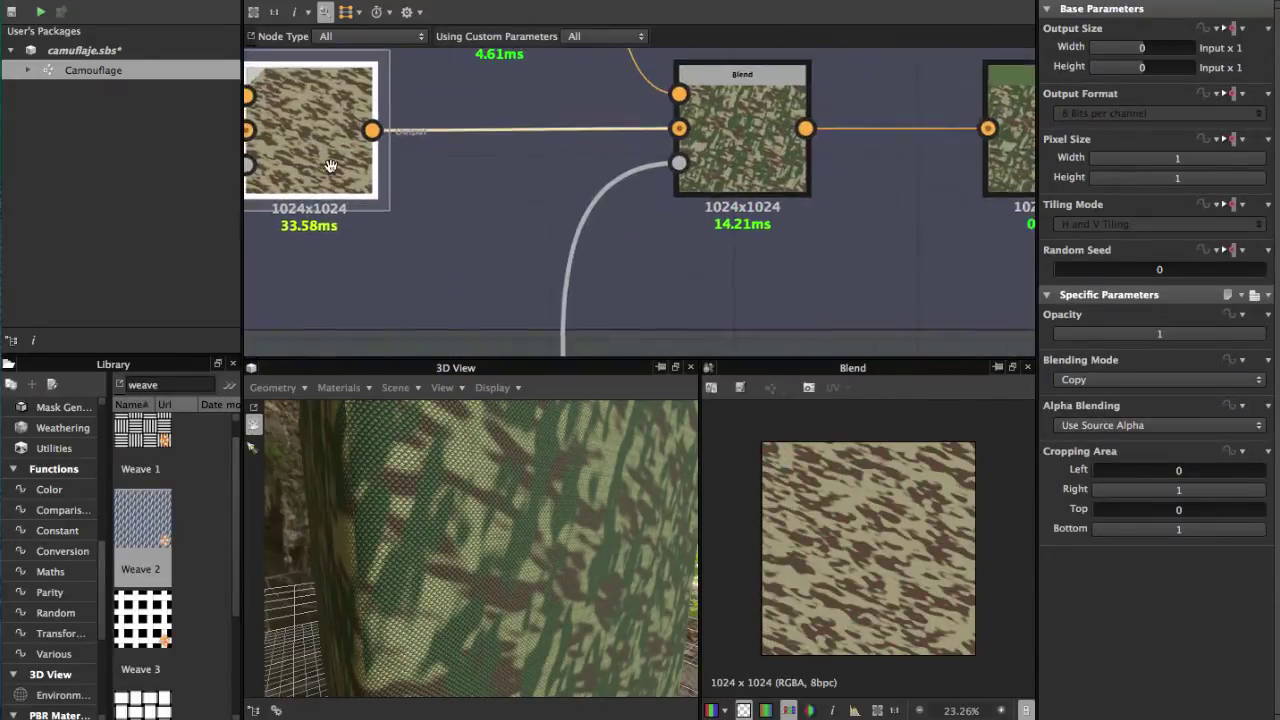
middle_drag(330, 165, 367, 201)
middle_drag(732, 233, 655, 121)
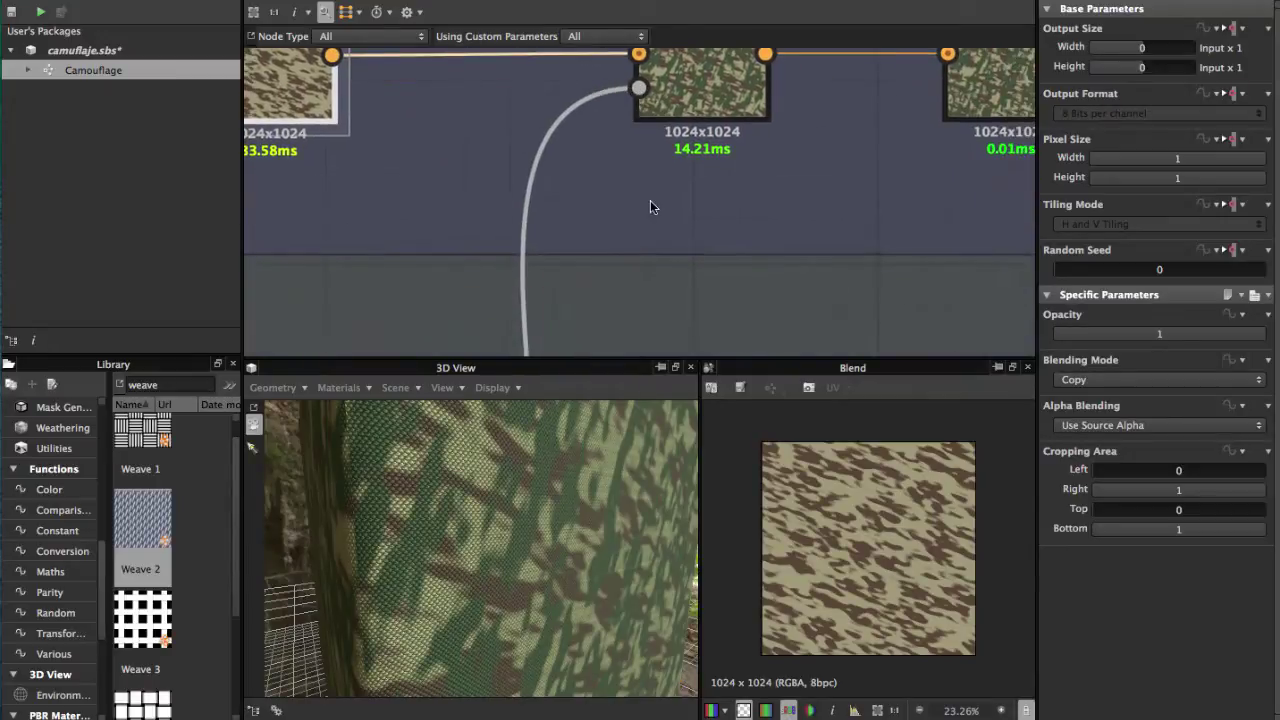
Display the second Transformation 2D node and follow its output to the second Blend node's opacity input
scroll(651, 206, down, 4)
middle_drag(651, 206, 728, 80)
scroll(634, 197, up, 2)
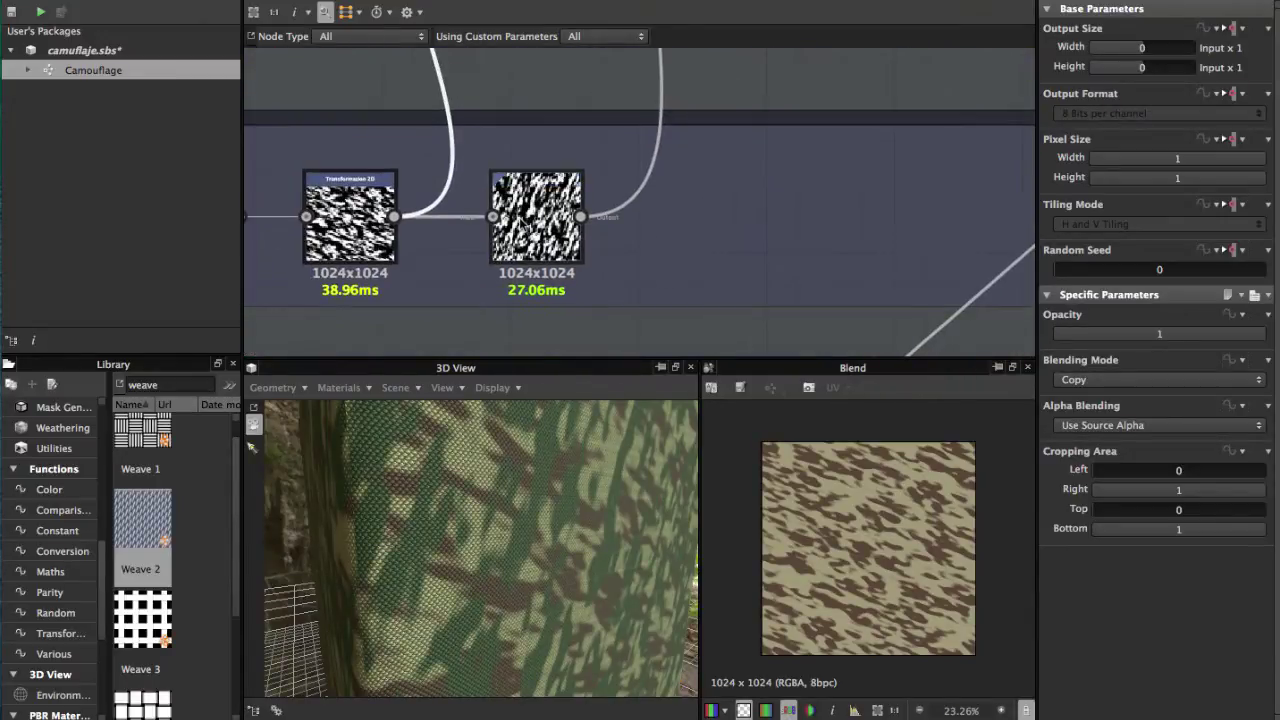
double_click(530, 215)
scroll(549, 160, down, 3)
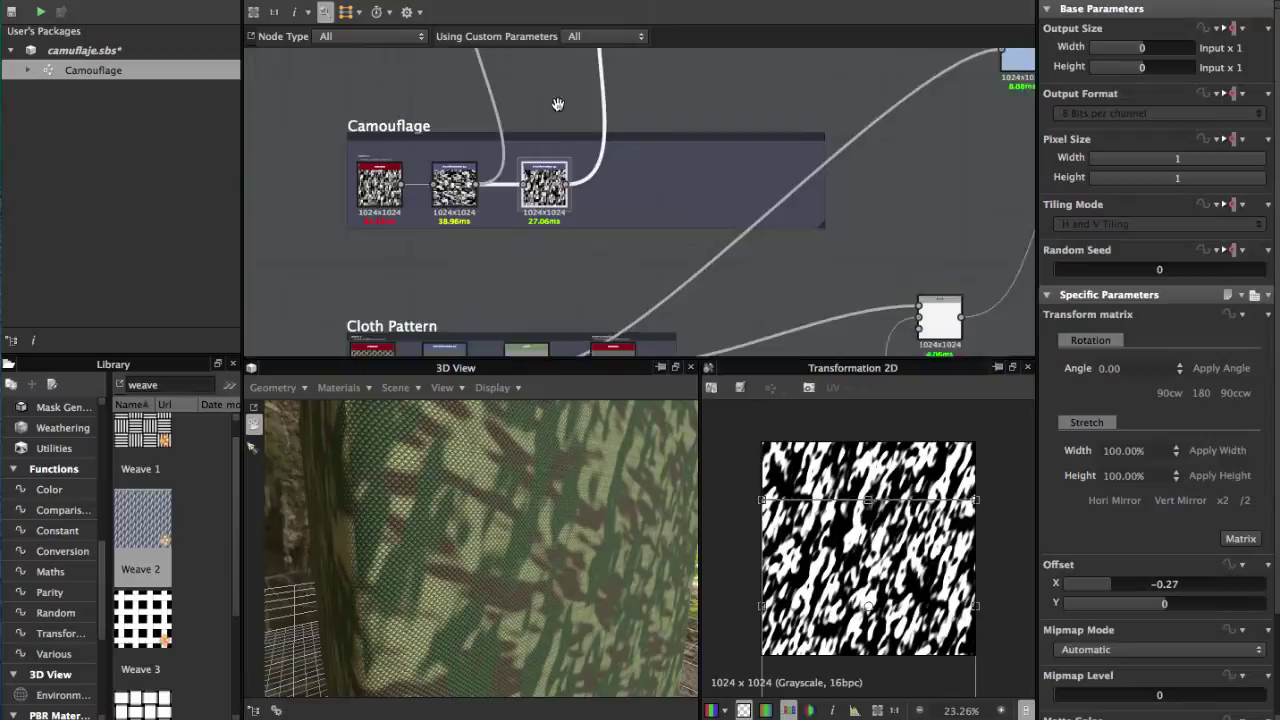
middle_drag(557, 106, 433, 235)
scroll(523, 188, up, 3)
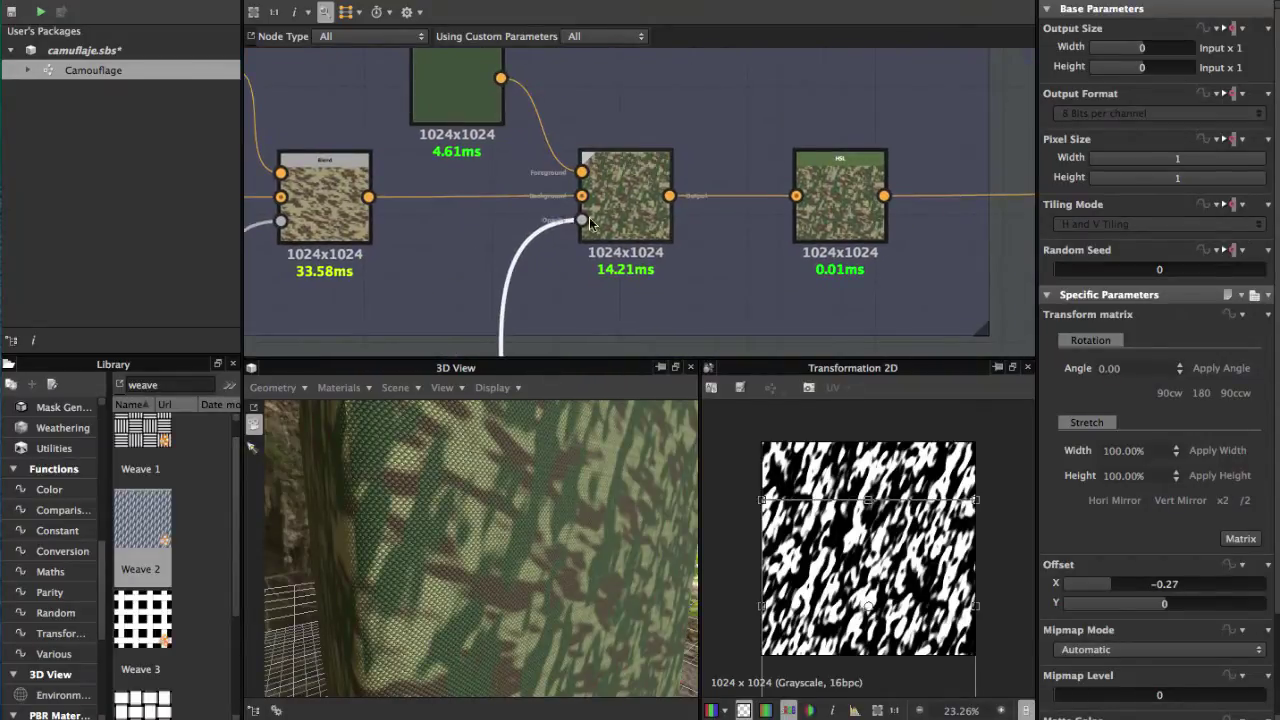
Display the second Blend node's output and compare the enlarged pattern with the cloth in the 3D preview
double_click(623, 191)
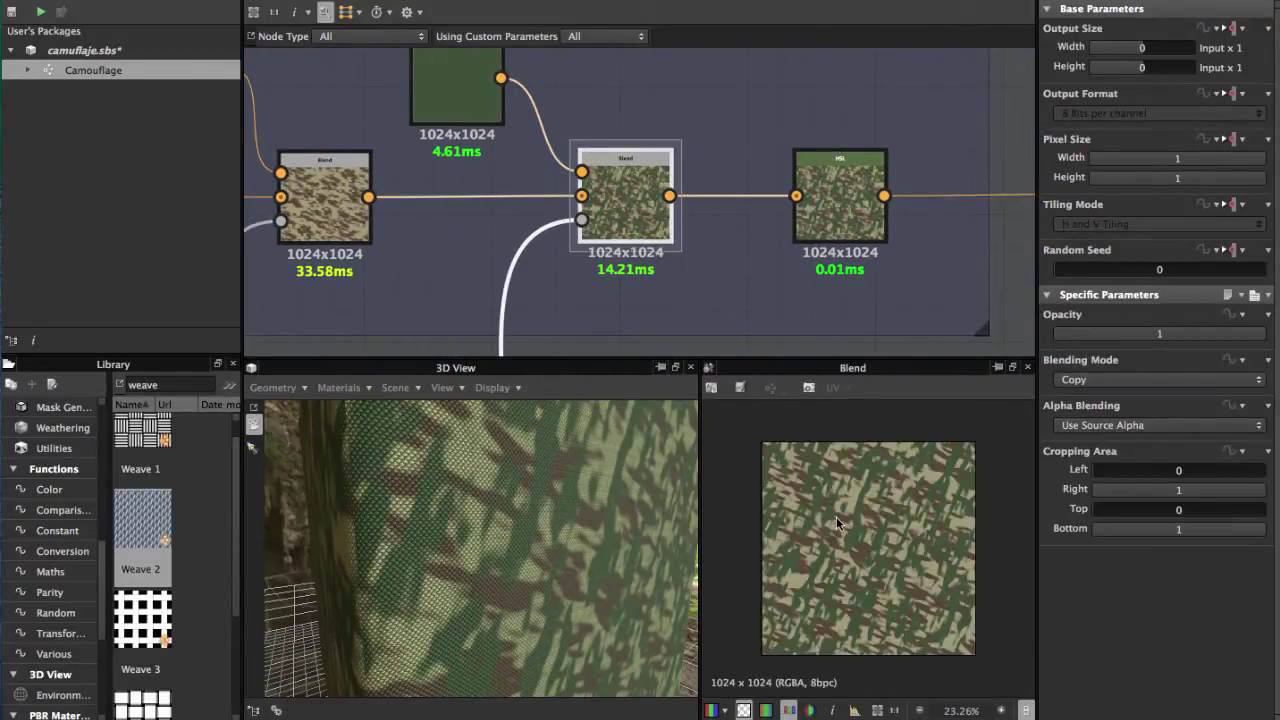
scroll(836, 516, up, 2)
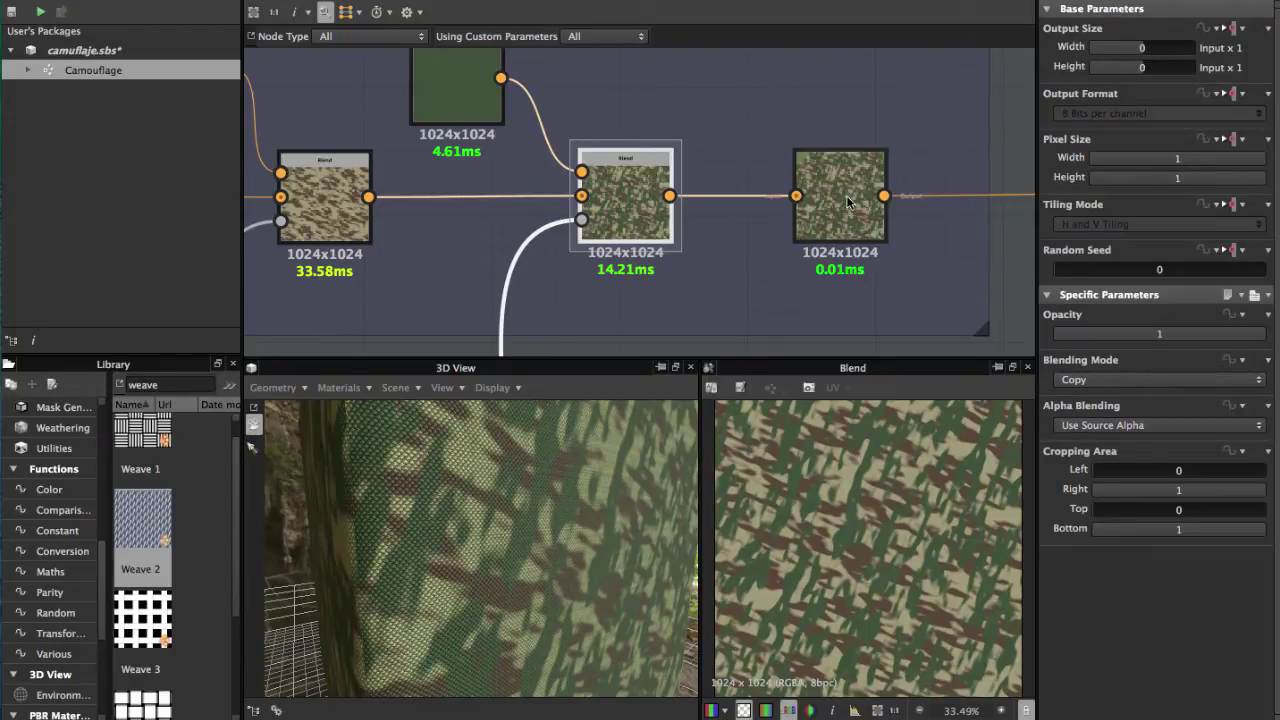
drag(561, 465, 640, 400)
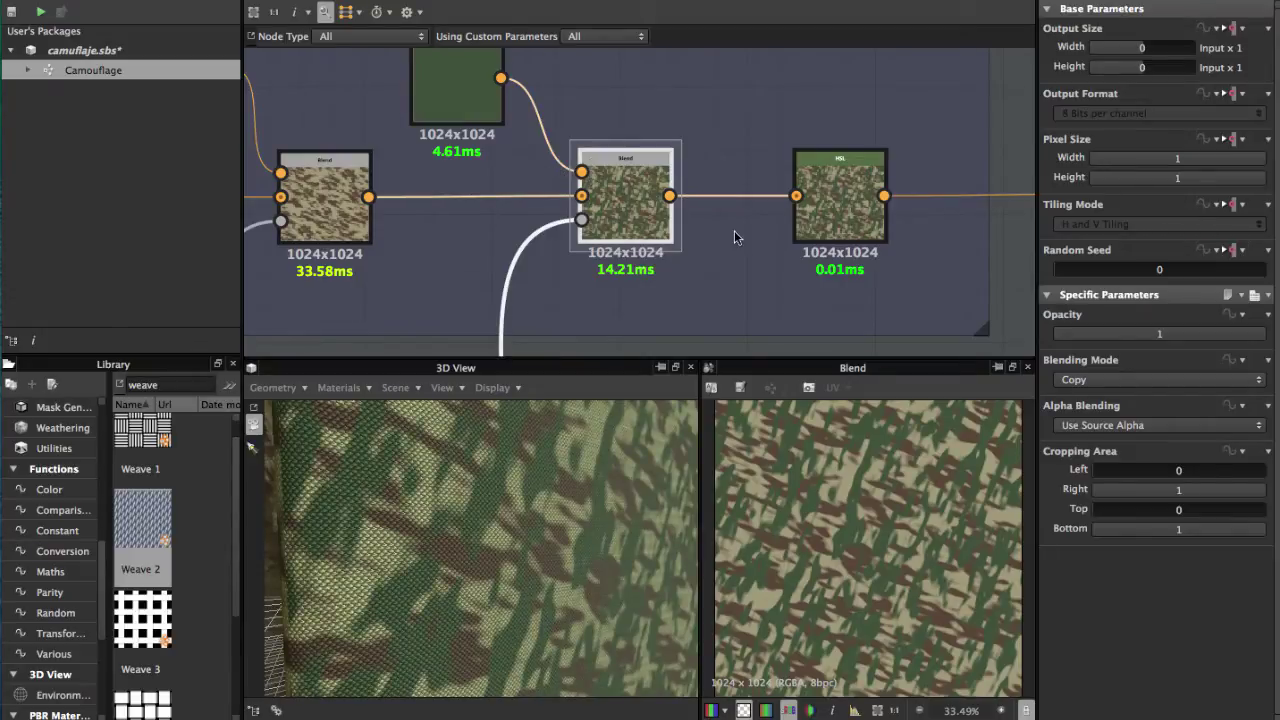
Display the HSL node after the second Blend node with its Hue, Saturation and Lightness parameters
middle_drag(734, 237, 502, 199)
scroll(540, 210, down, 2)
double_click(600, 188)
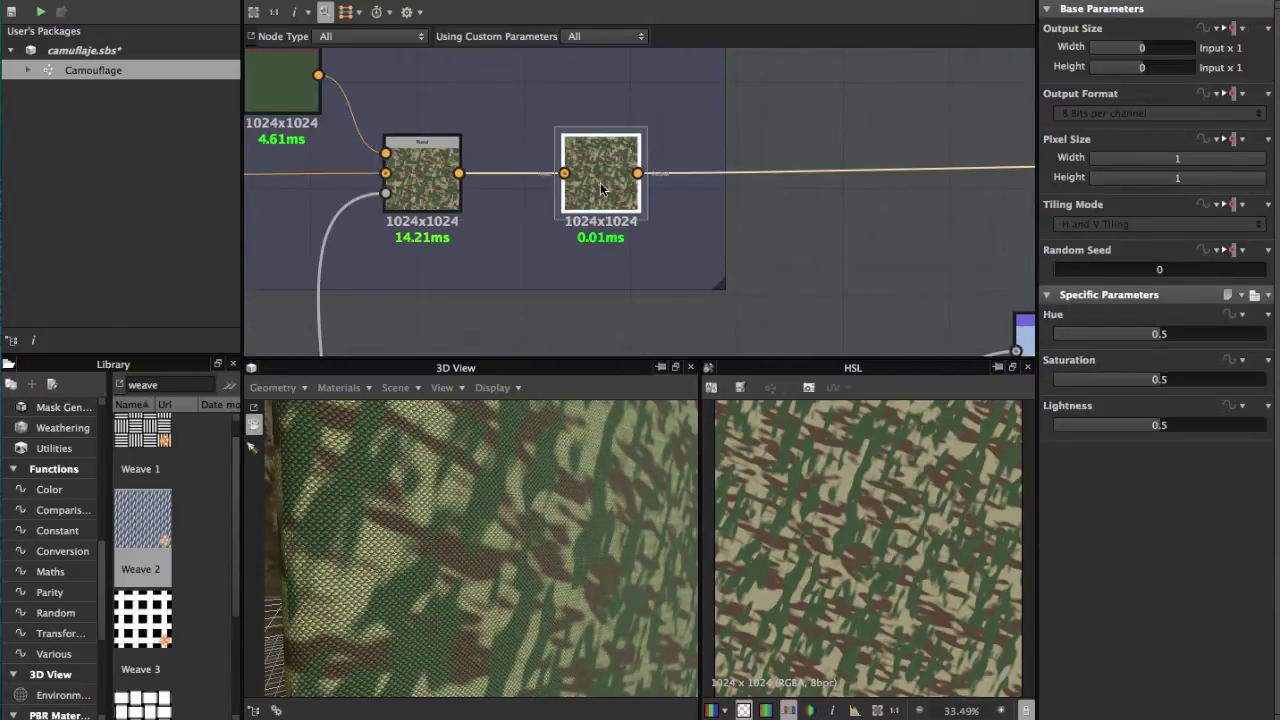
scroll(594, 180, up, 5)
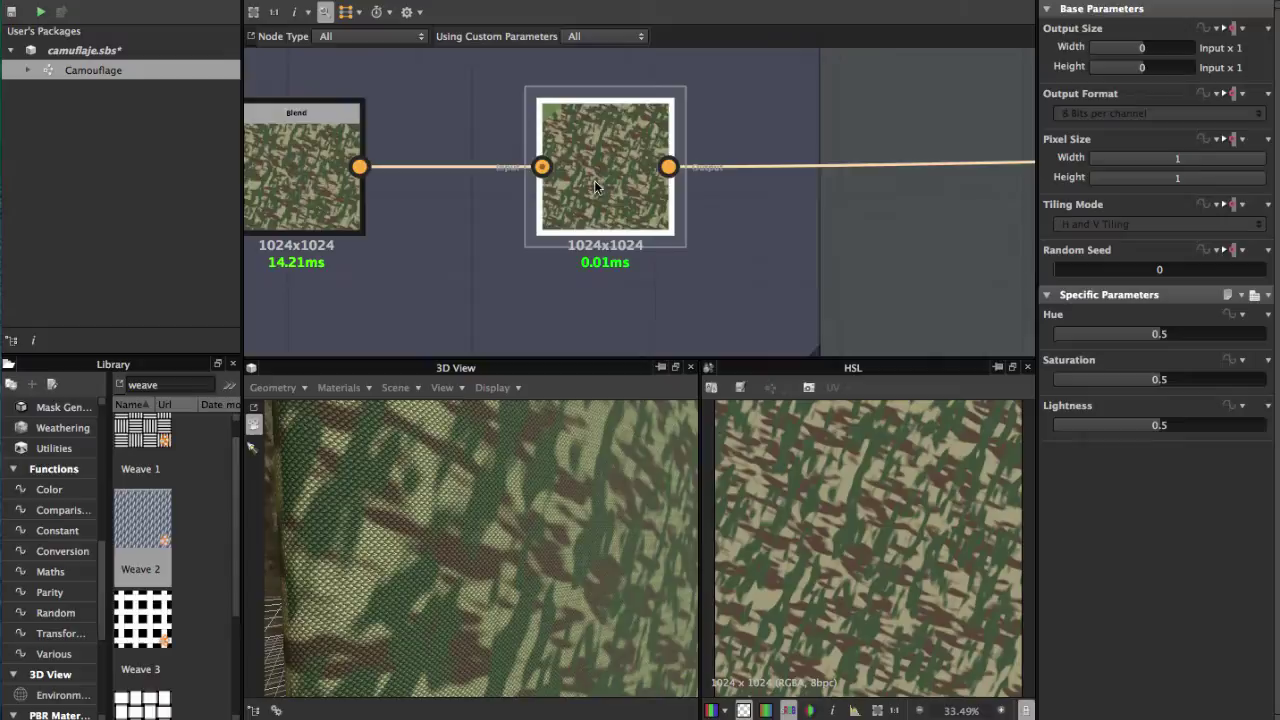
scroll(667, 189, down, 4)
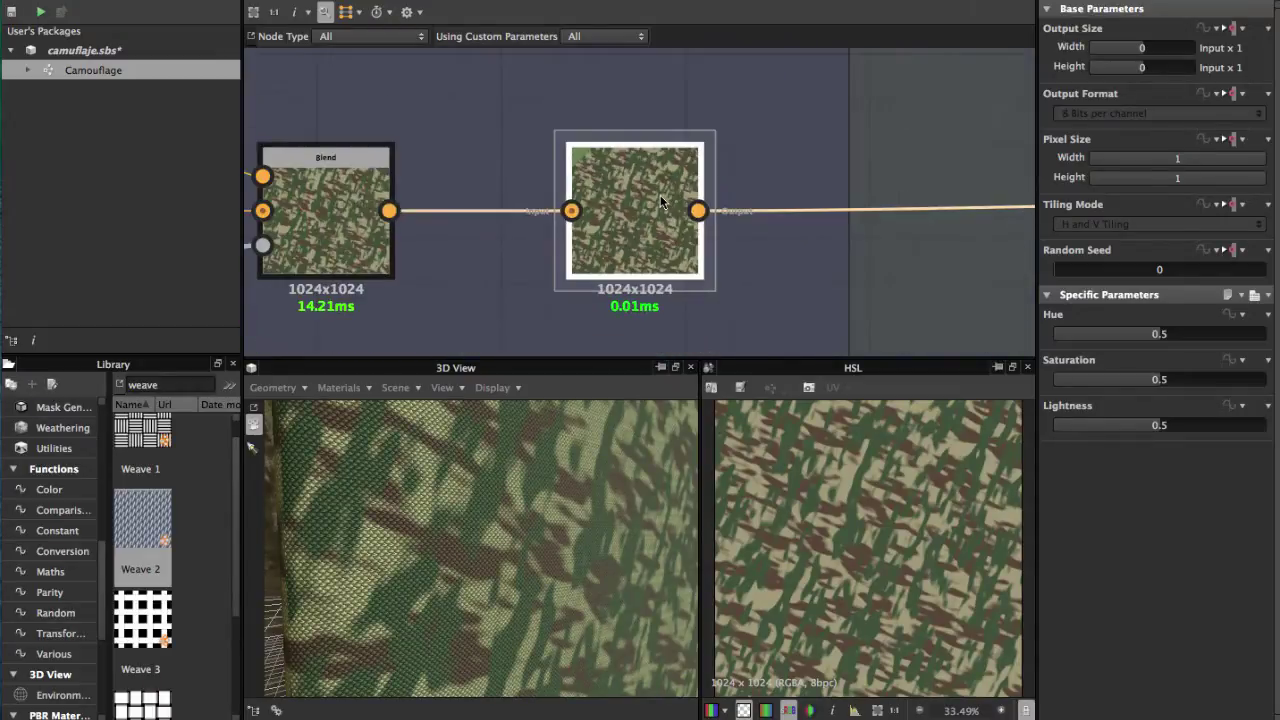
Locate HSL in the list of nodes that can be added to the graph, without adding one
right_click(660, 203)
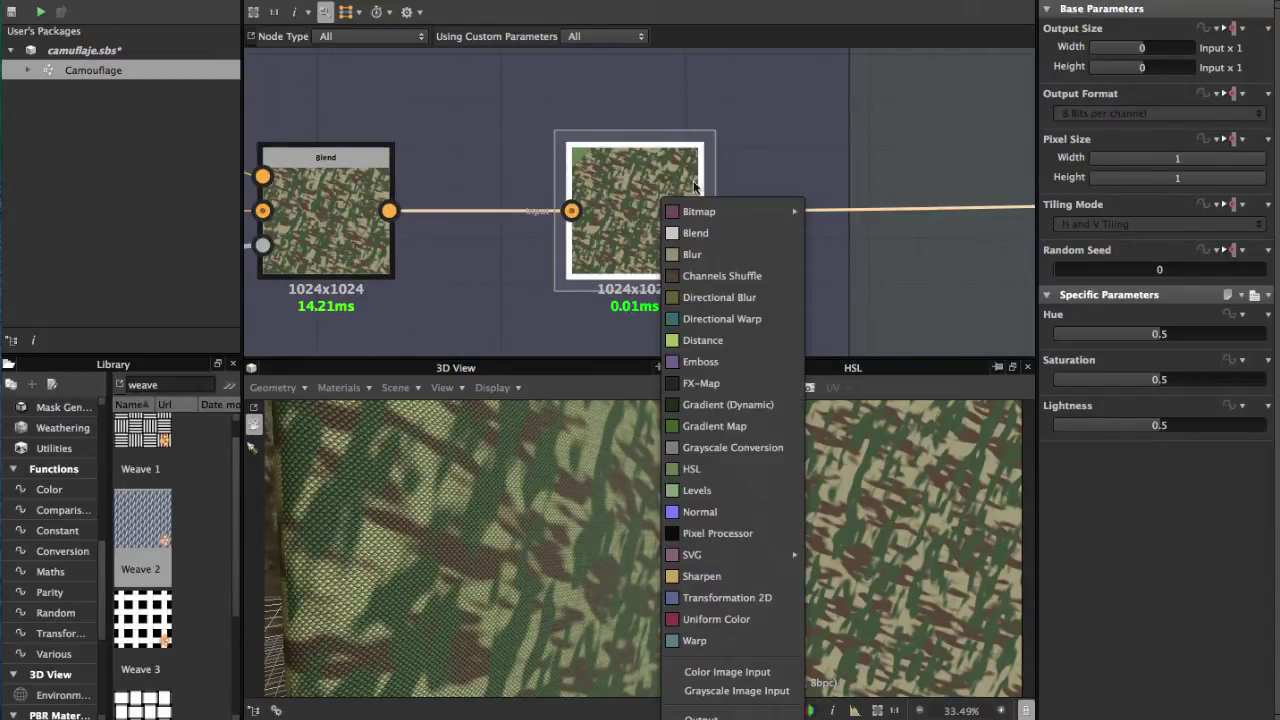
right_click(858, 131)
right_click(858, 131)
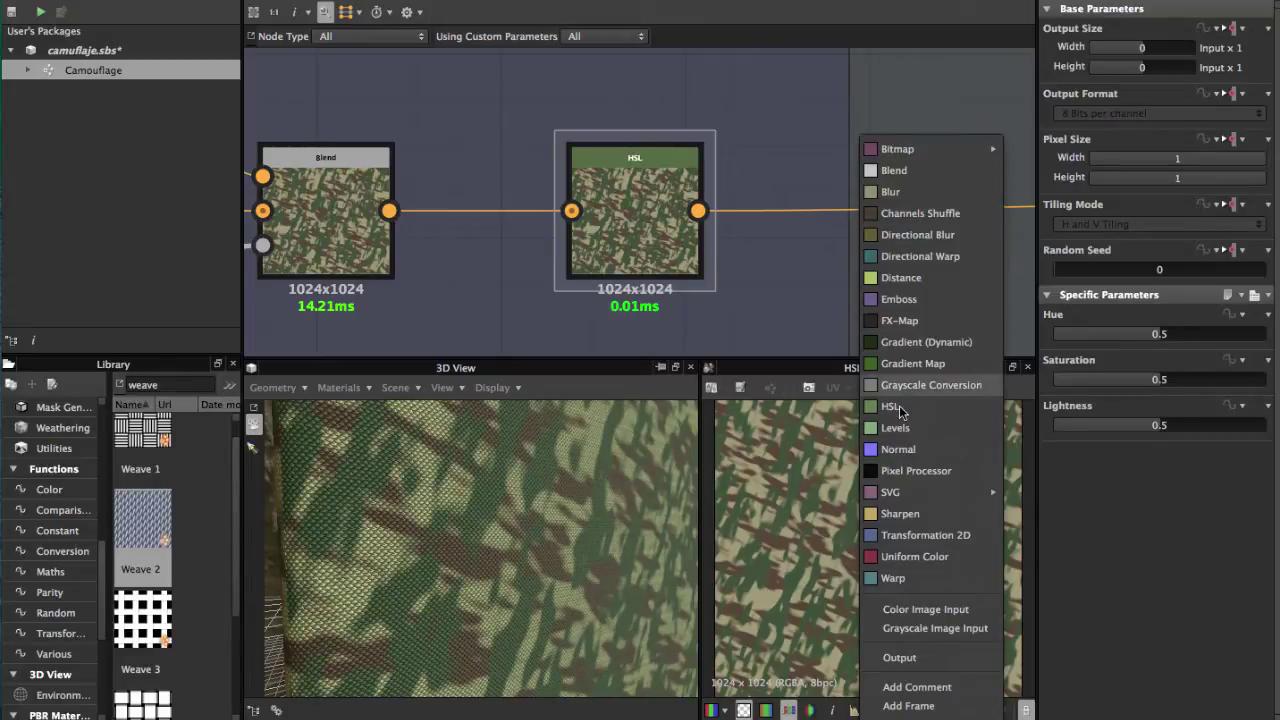
click(880, 101)
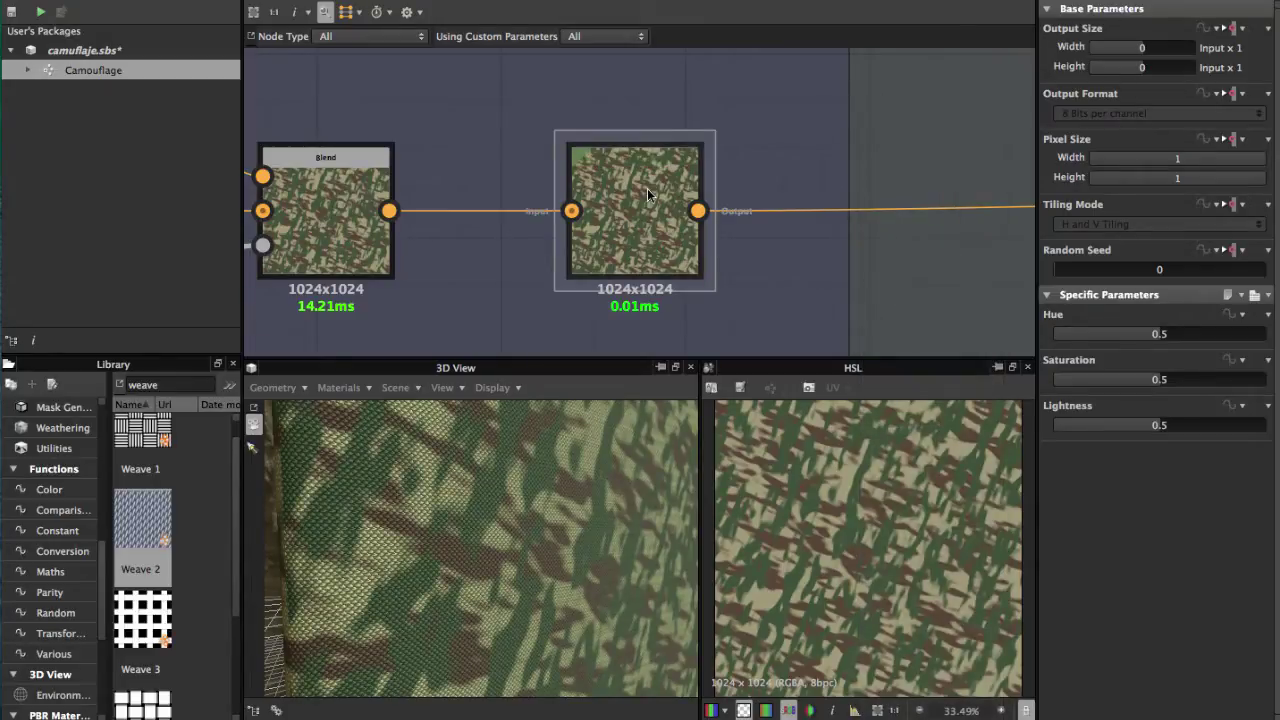
Try a Saturation of about 0.36 on the HSL node and reset the parameter to its default
scroll(647, 235, up, 3)
middle_drag(844, 282, 694, 256)
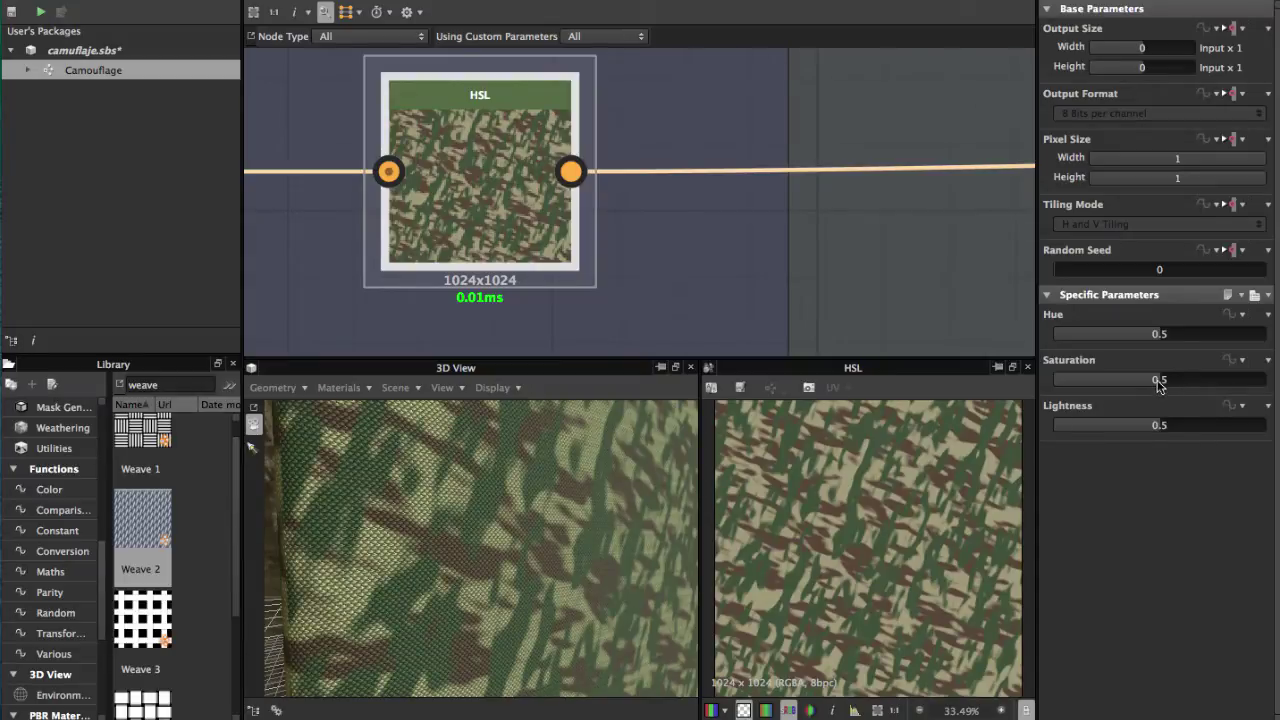
drag(1158, 385, 1130, 384)
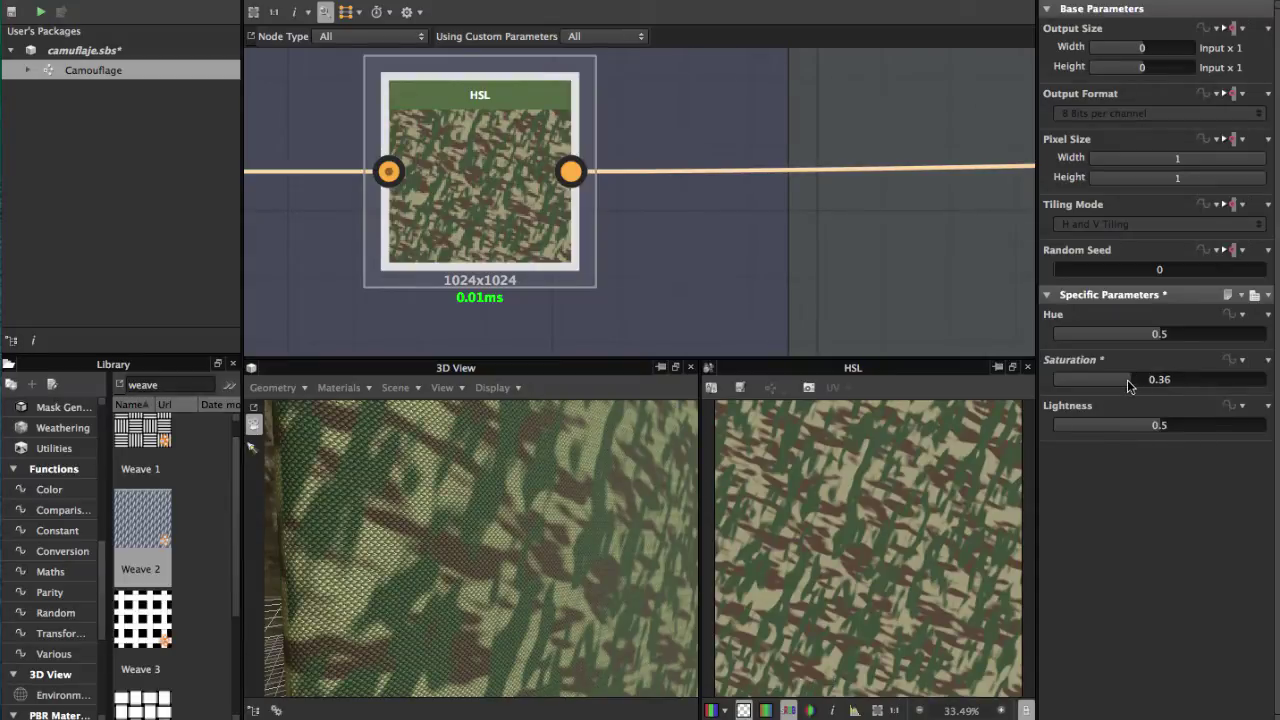
click(1268, 362)
click(1262, 385)
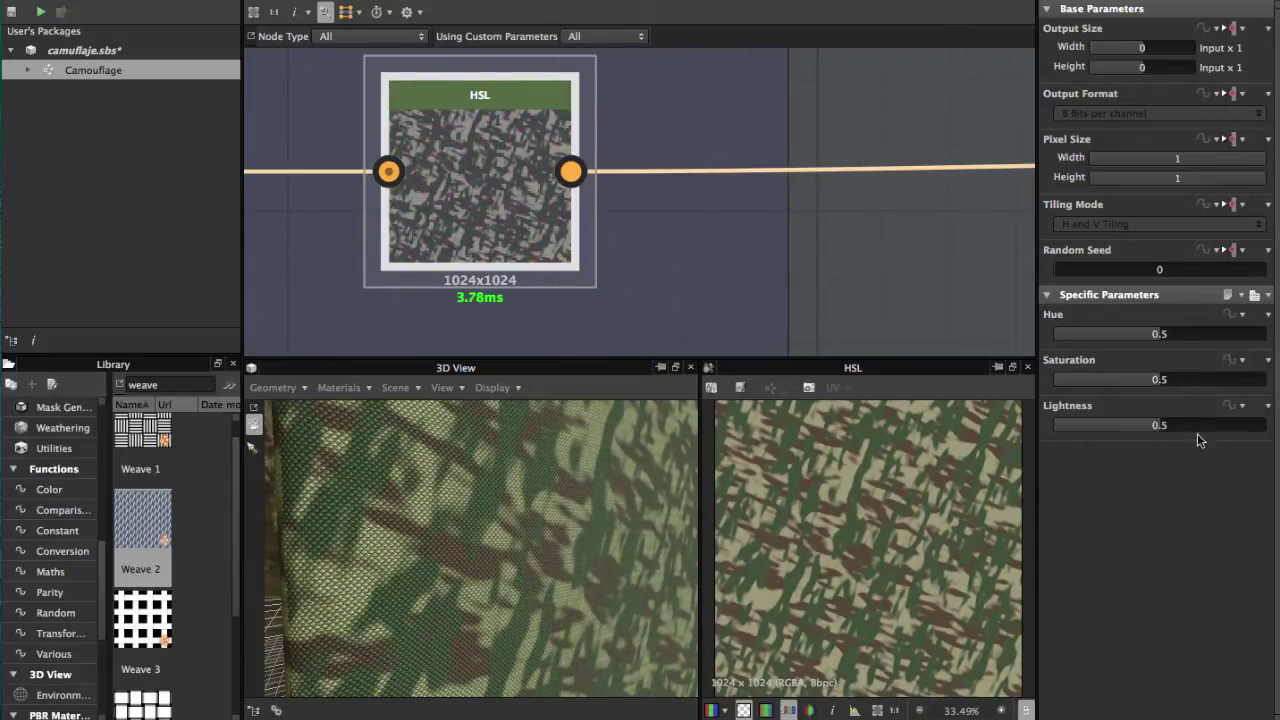
Try a Lightness of 0.3 on the HSL node and reset the parameter to its default
click(1268, 406)
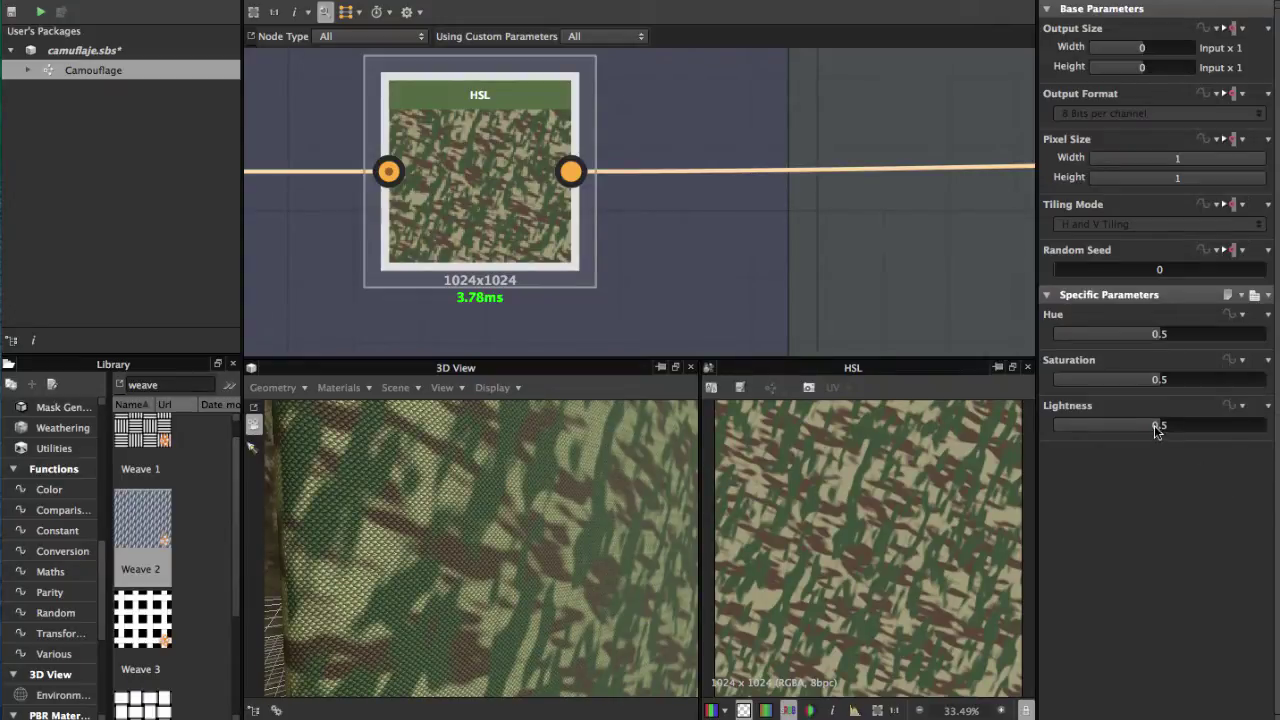
drag(1157, 430, 1118, 432)
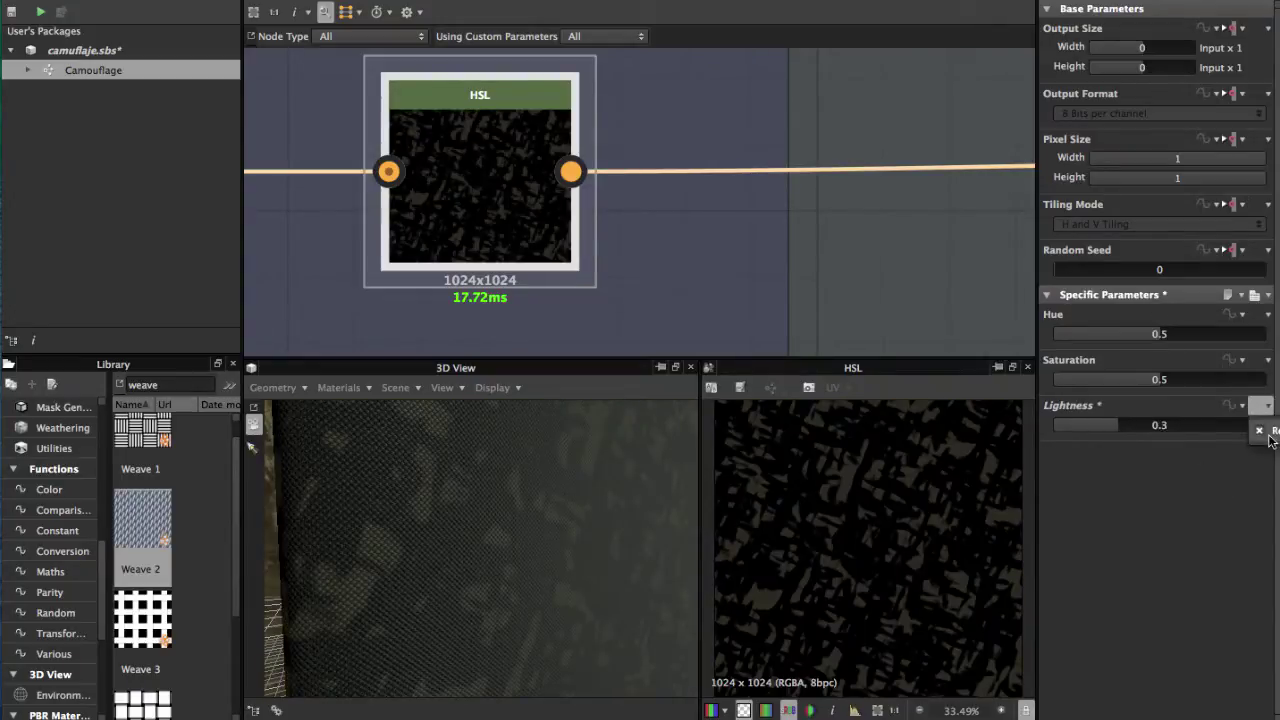
click(1270, 440)
Try a Hue of 0.64 on the HSL node and reset the parameter to its default
click(1268, 314)
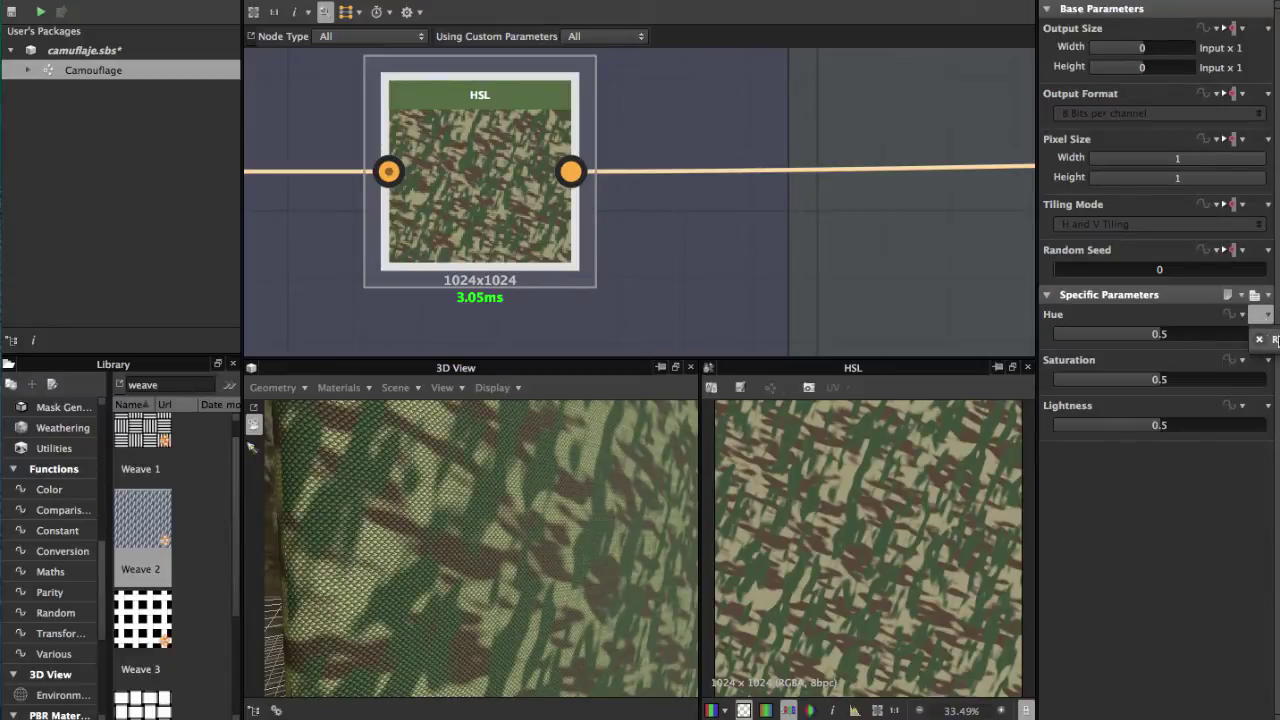
drag(1160, 335, 1188, 343)
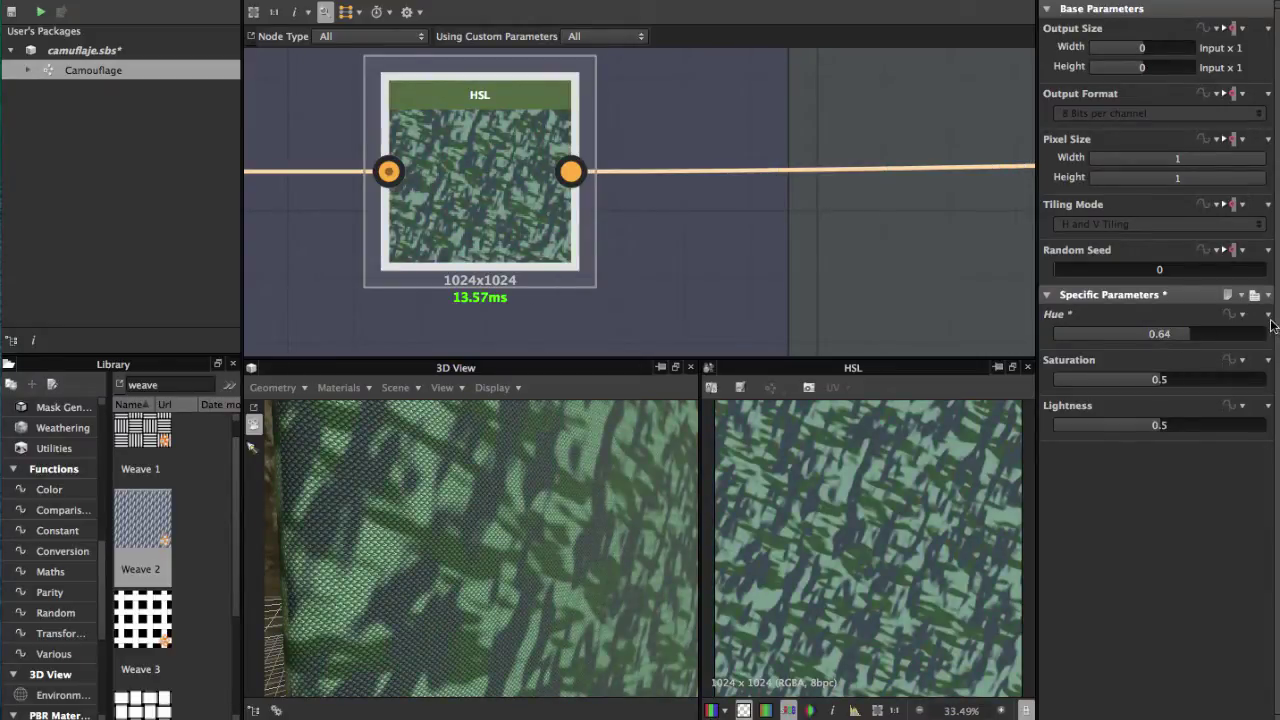
click(1268, 314)
click(1262, 345)
Go from the HSL node to the Cloth Pattern nodes and examine the cloth's weave up close in the 3D preview
scroll(527, 285, down, 3)
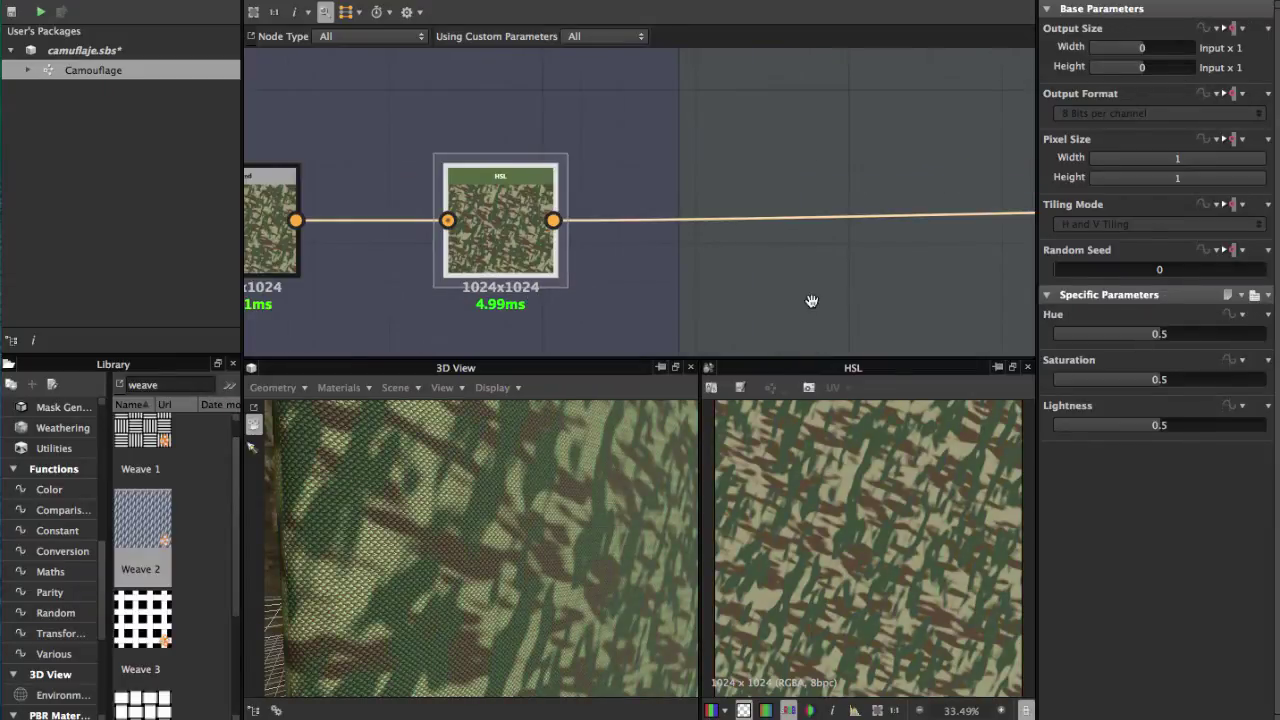
scroll(753, 282, down, 3)
middle_drag(657, 352, 725, 270)
middle_drag(757, 352, 743, 229)
middle_drag(674, 339, 780, 101)
scroll(640, 206, up, 3)
scroll(499, 564, up, 4)
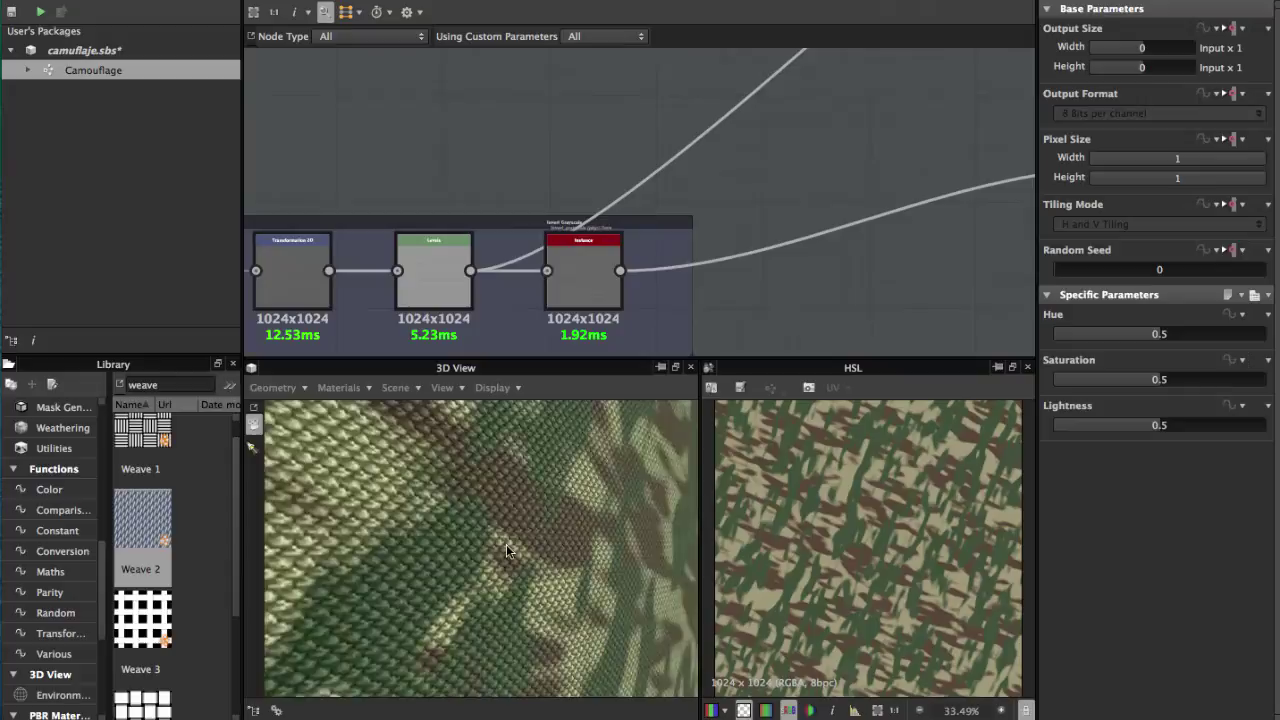
drag(506, 544, 448, 536)
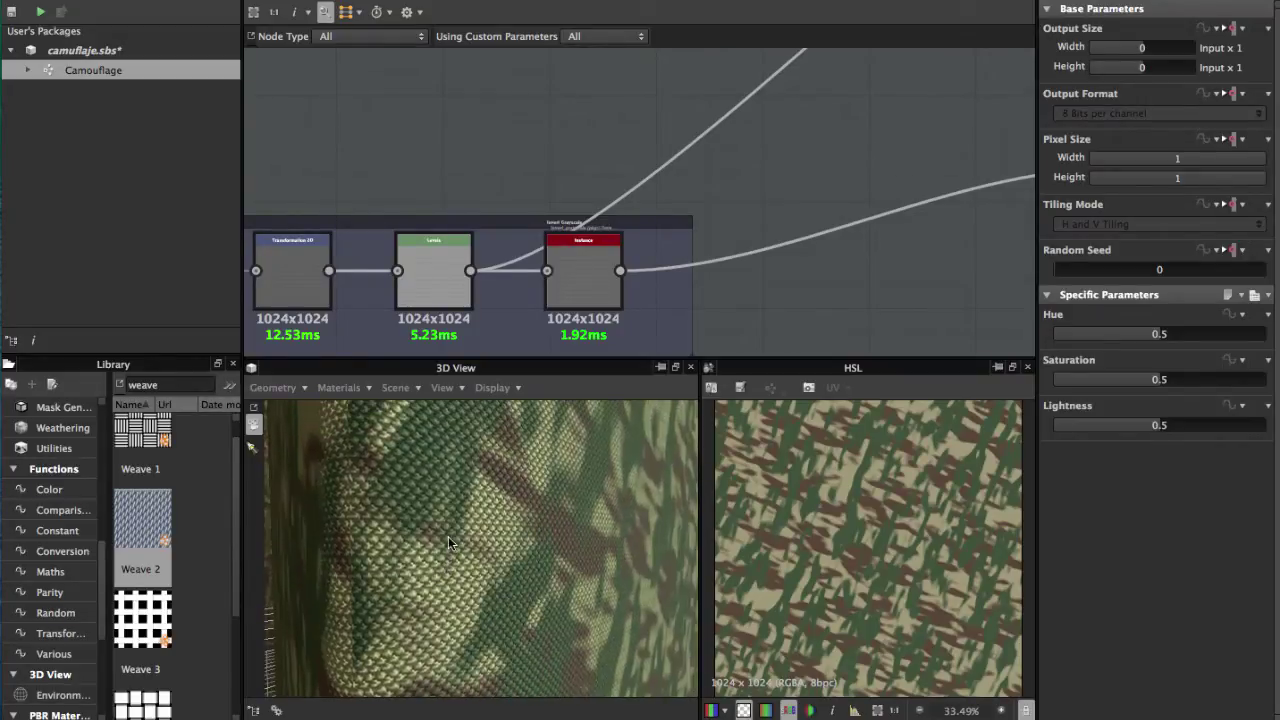
Examine the Weave 2 instance that starts the Cloth Pattern node chain
middle_drag(381, 264, 498, 189)
scroll(498, 189, down, 3)
middle_drag(566, 160, 629, 142)
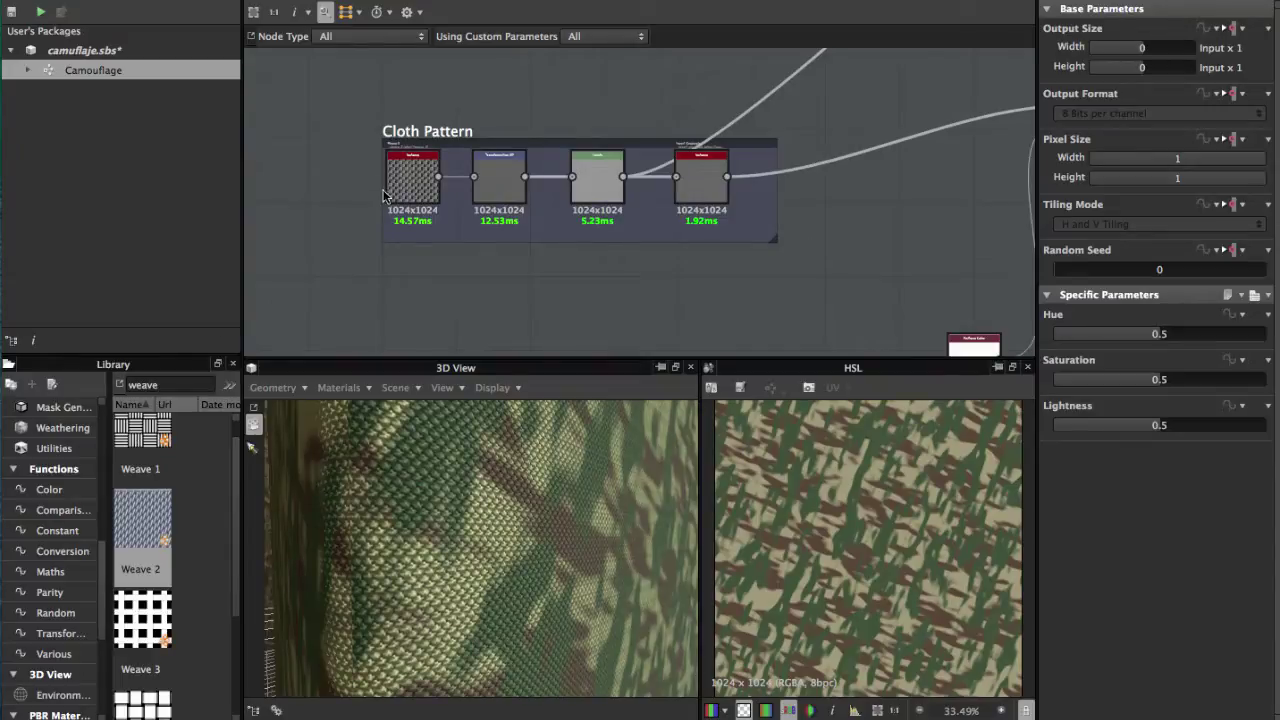
scroll(473, 244, up, 8)
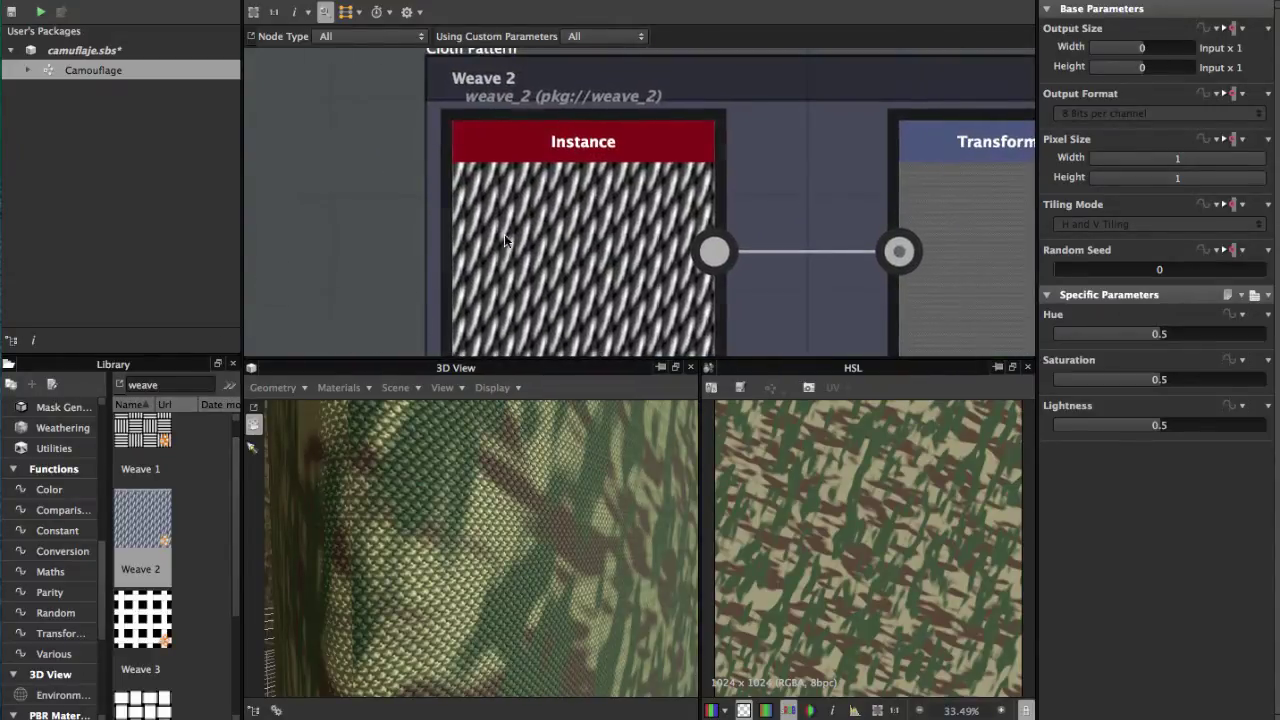
scroll(345, 231, down, 2)
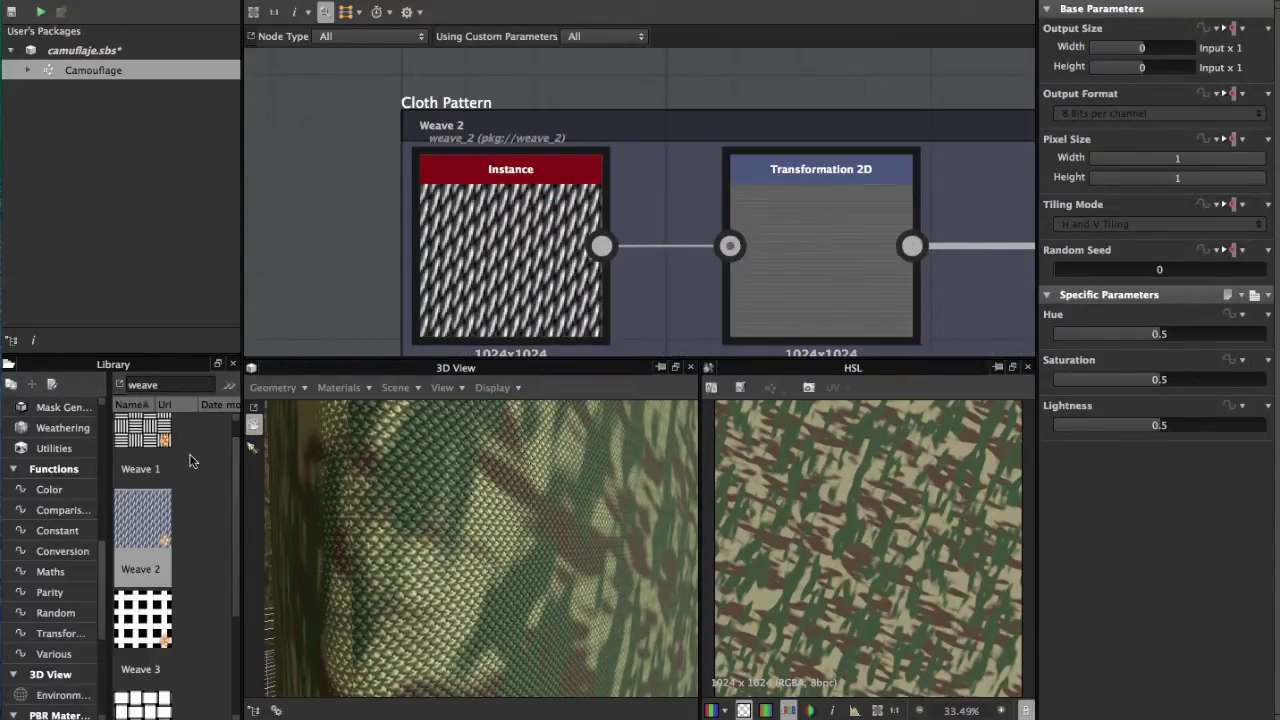
scroll(495, 270, down, 2)
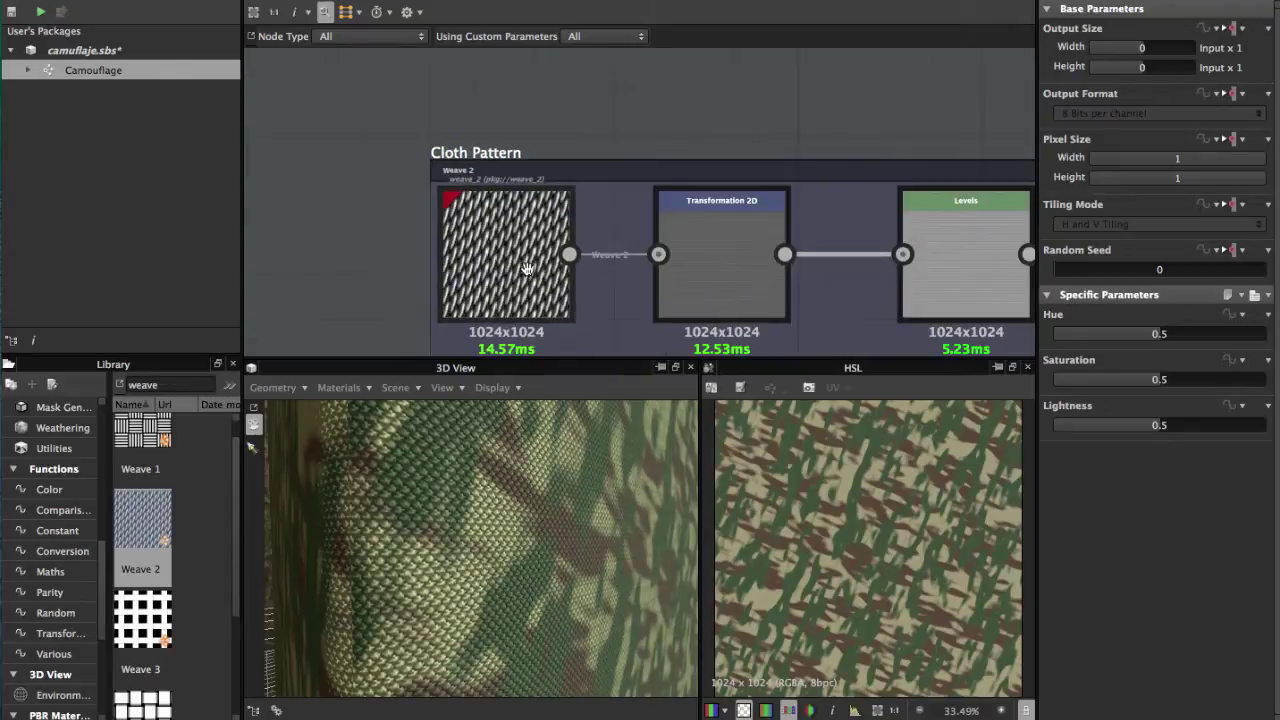
Display the Cloth Pattern's Transformation 2D node and examine its tiled weave enlarged in the 2D view
middle_drag(527, 269, 385, 209)
click(566, 219)
double_click(566, 218)
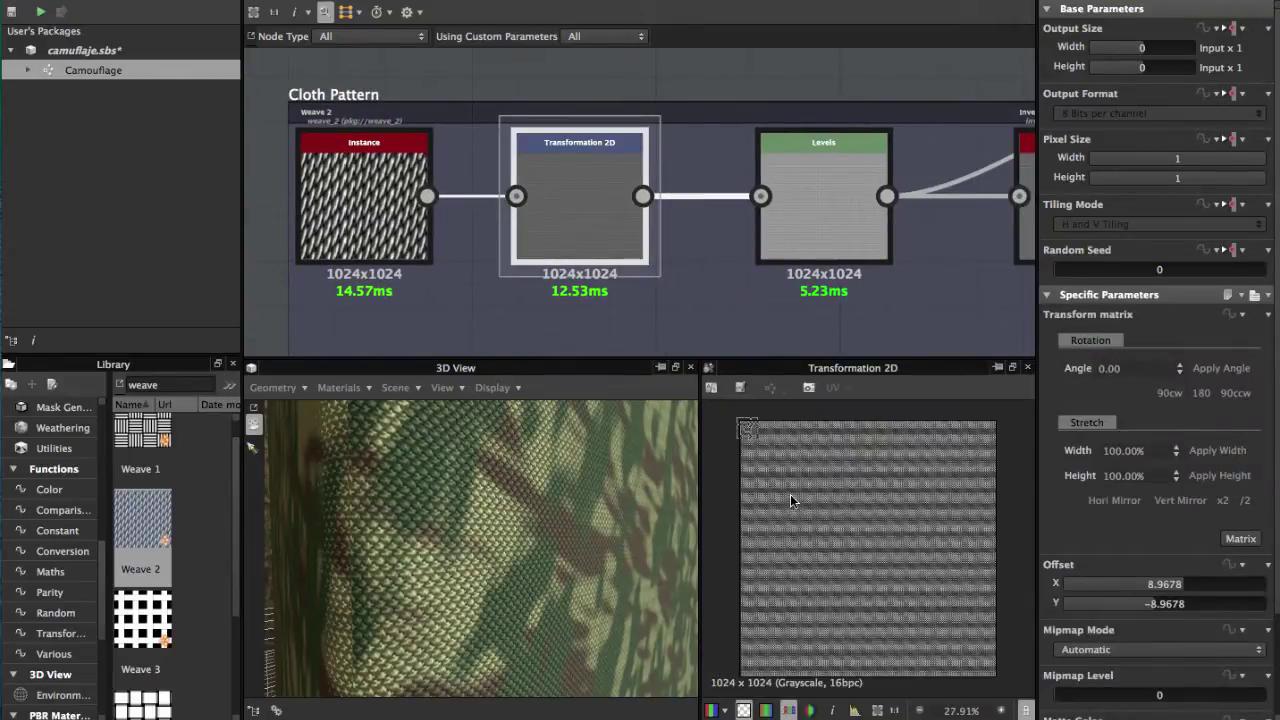
scroll(789, 494, down, 2)
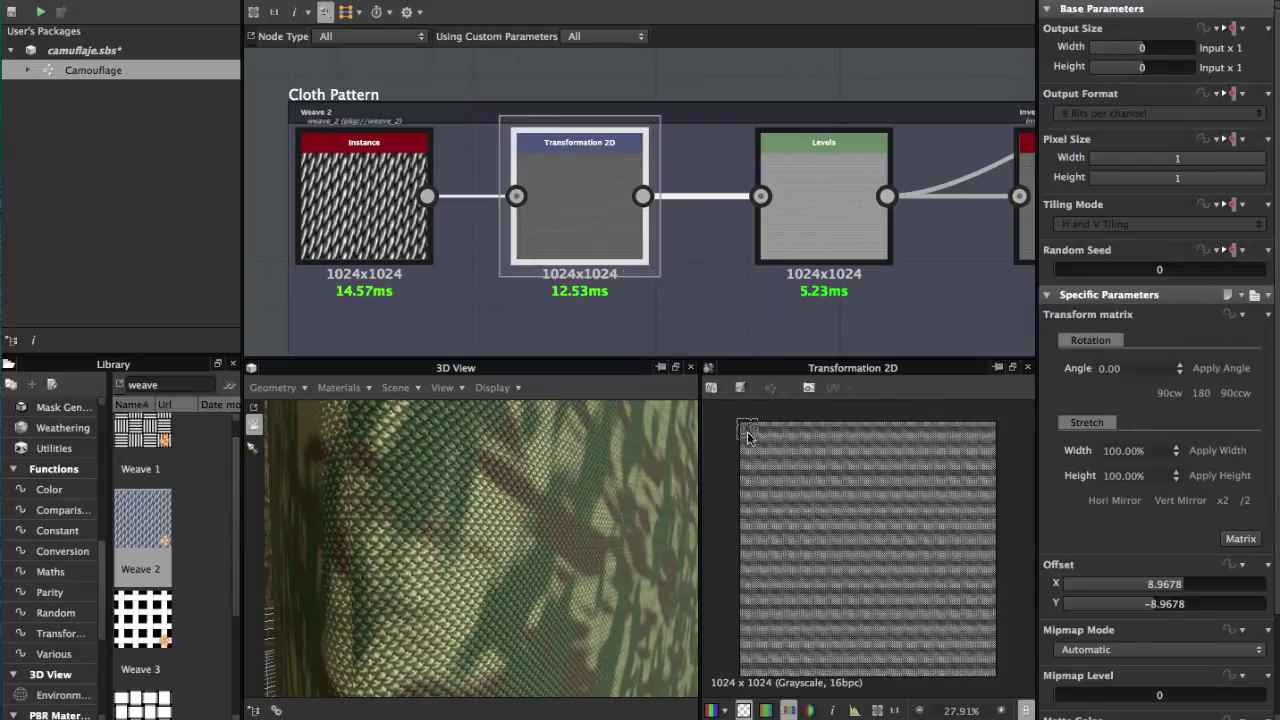
scroll(747, 434, up, 15)
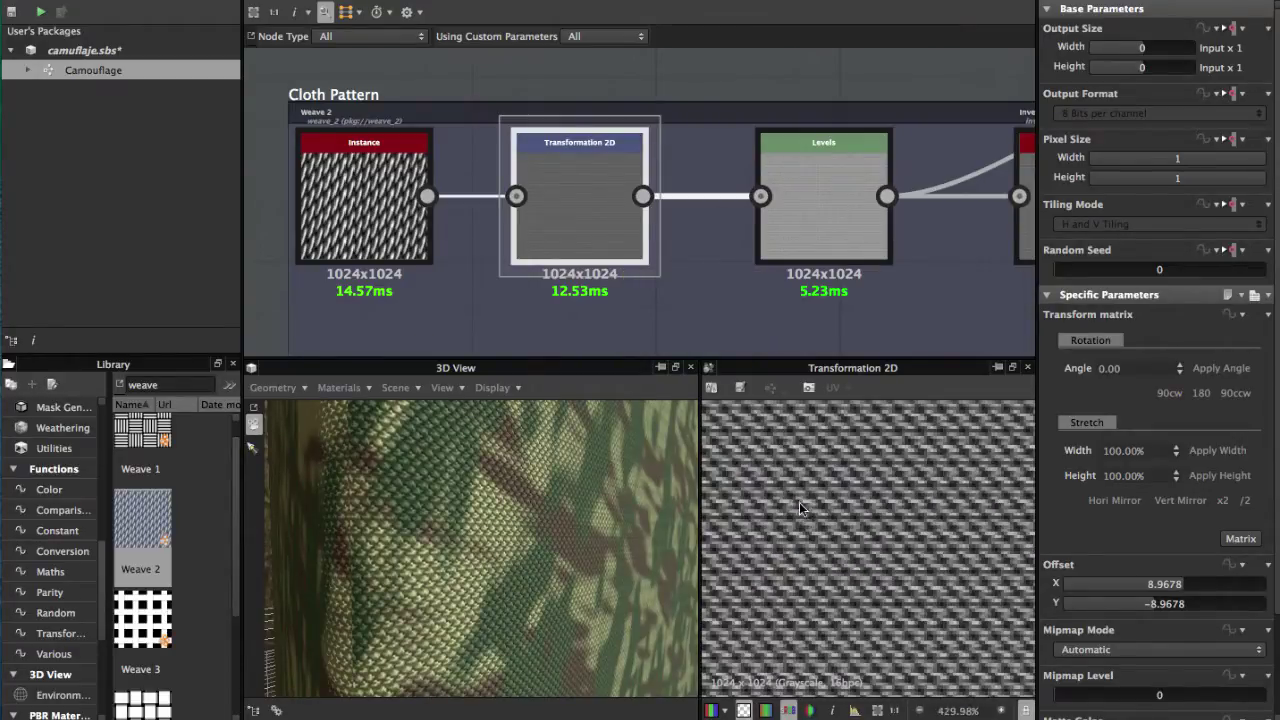
Display the Levels node after the Transformation 2D and examine its high-contrast weave pattern enlarged
click(779, 212)
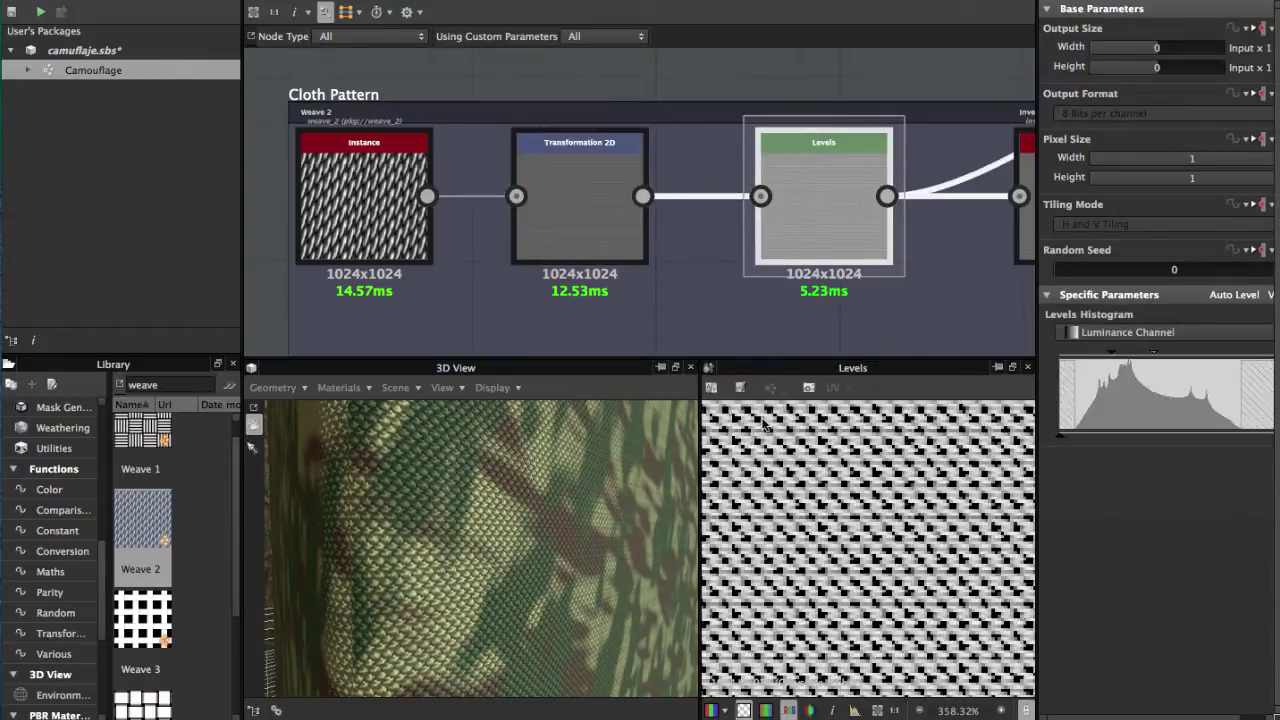
scroll(763, 425, down, 2)
scroll(769, 274, down, 1)
scroll(786, 482, down, 2)
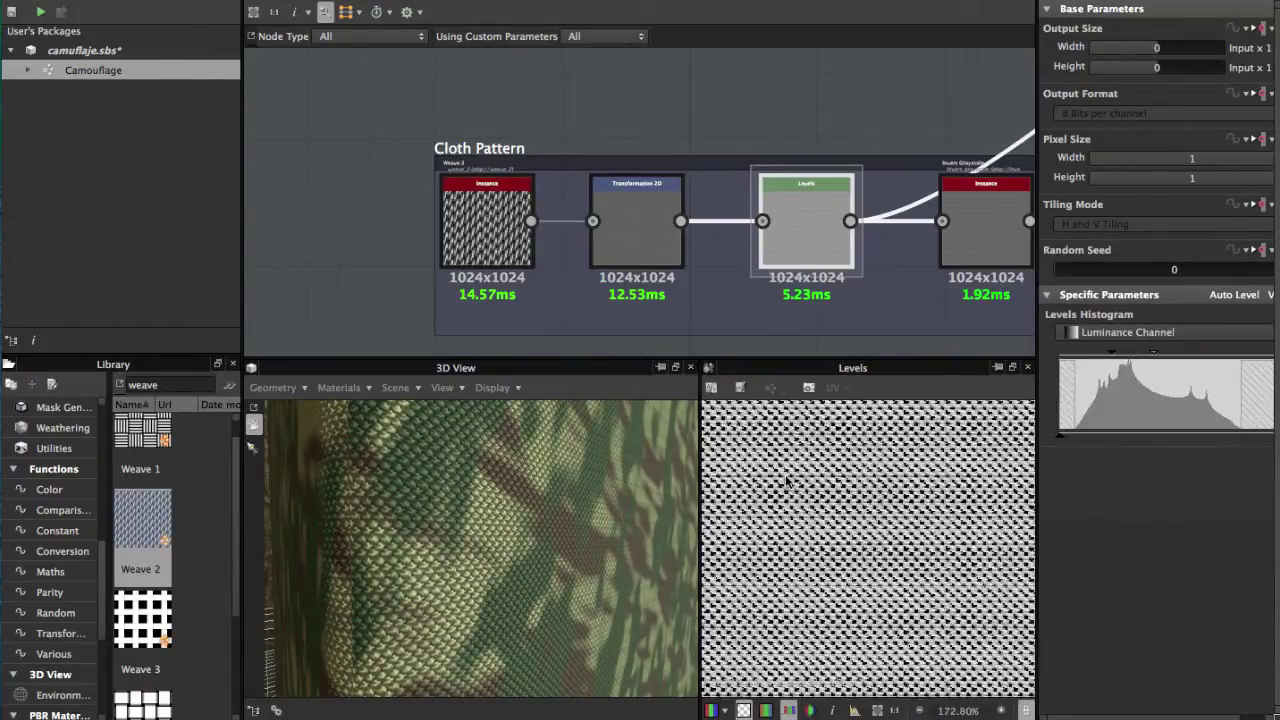
scroll(786, 482, up, 5)
middle_drag(916, 237, 737, 227)
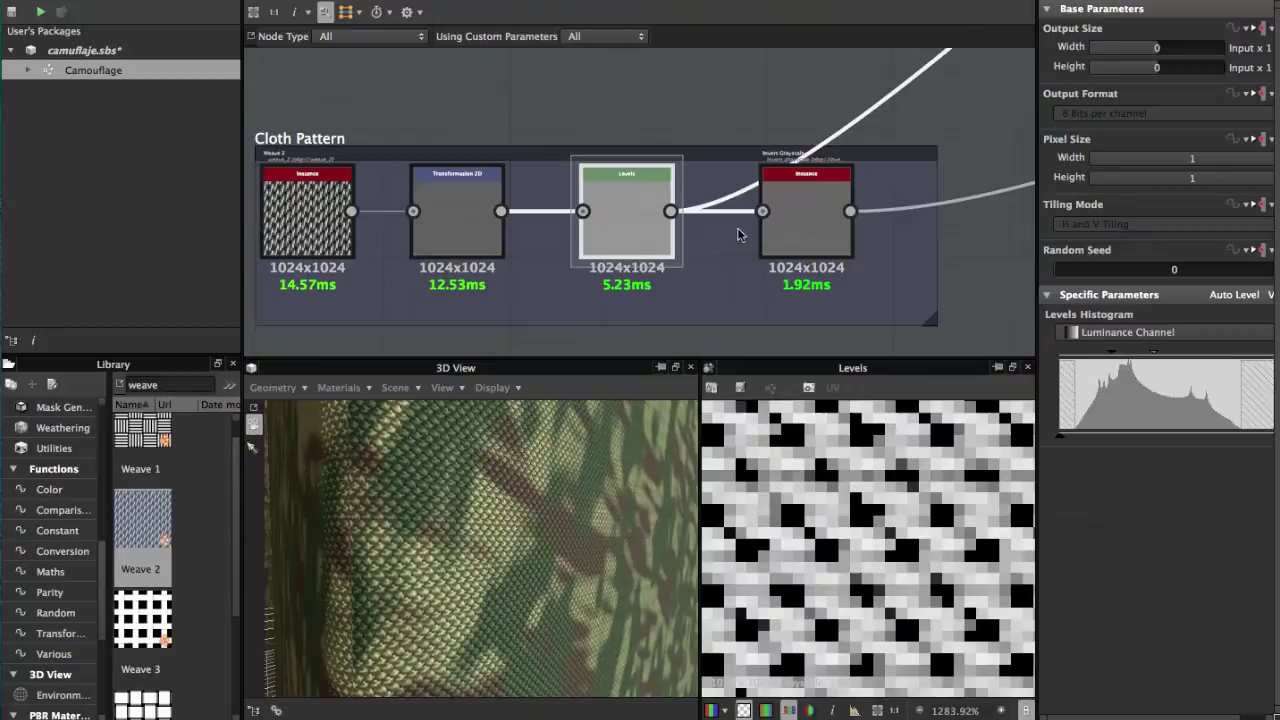
Space the Levels and Invert Grayscale nodes farther apart inside the Cloth Pattern frame
drag(783, 208, 806, 221)
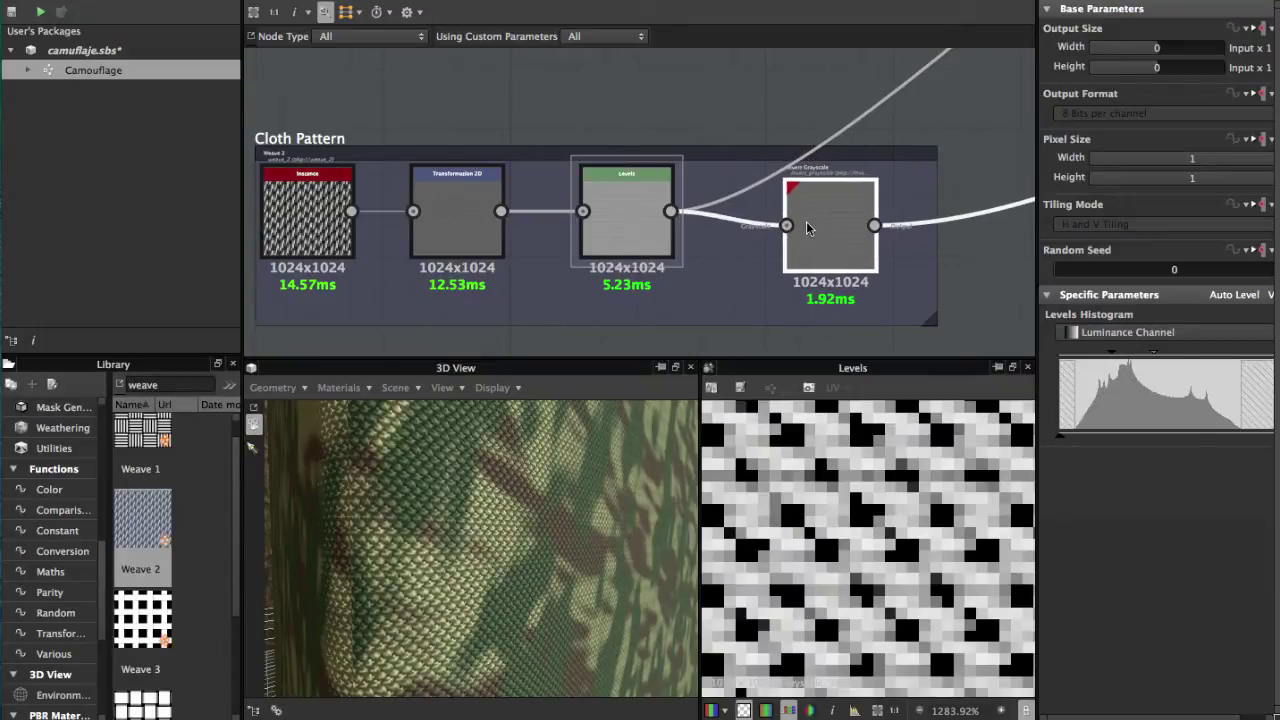
click(615, 237)
scroll(760, 490, up, 2)
drag(619, 212, 583, 210)
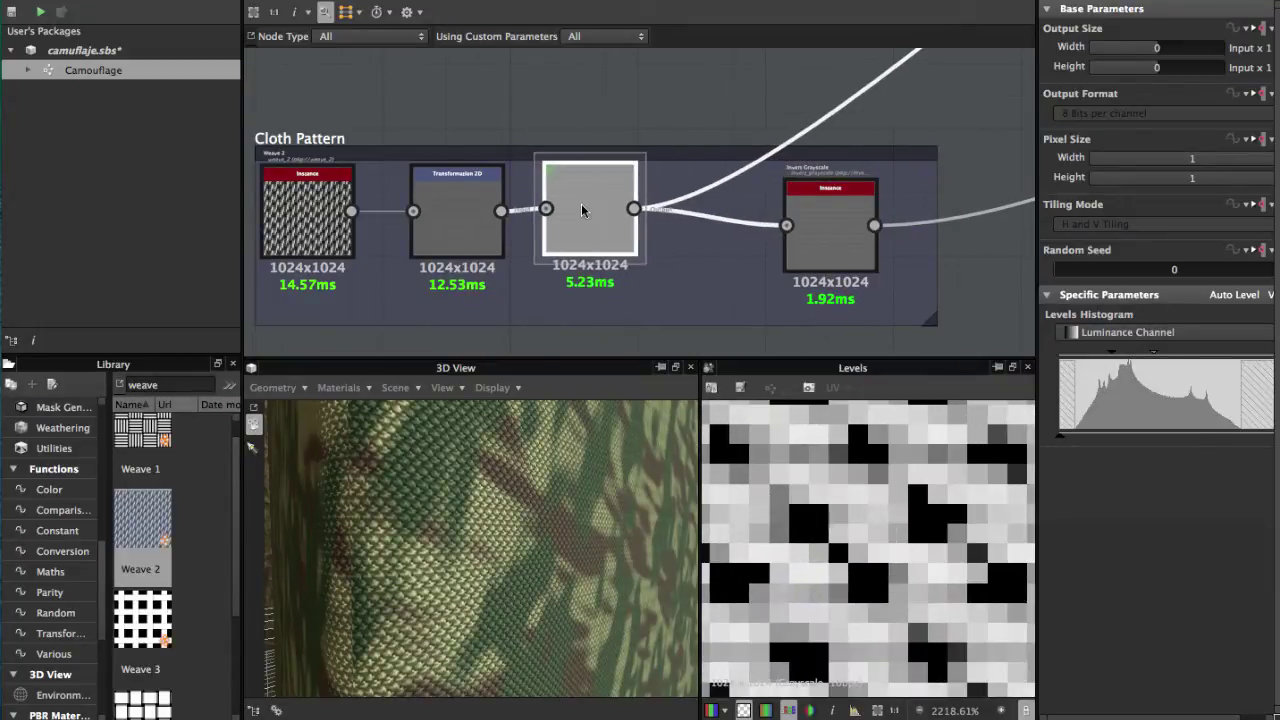
scroll(806, 530, down, 2)
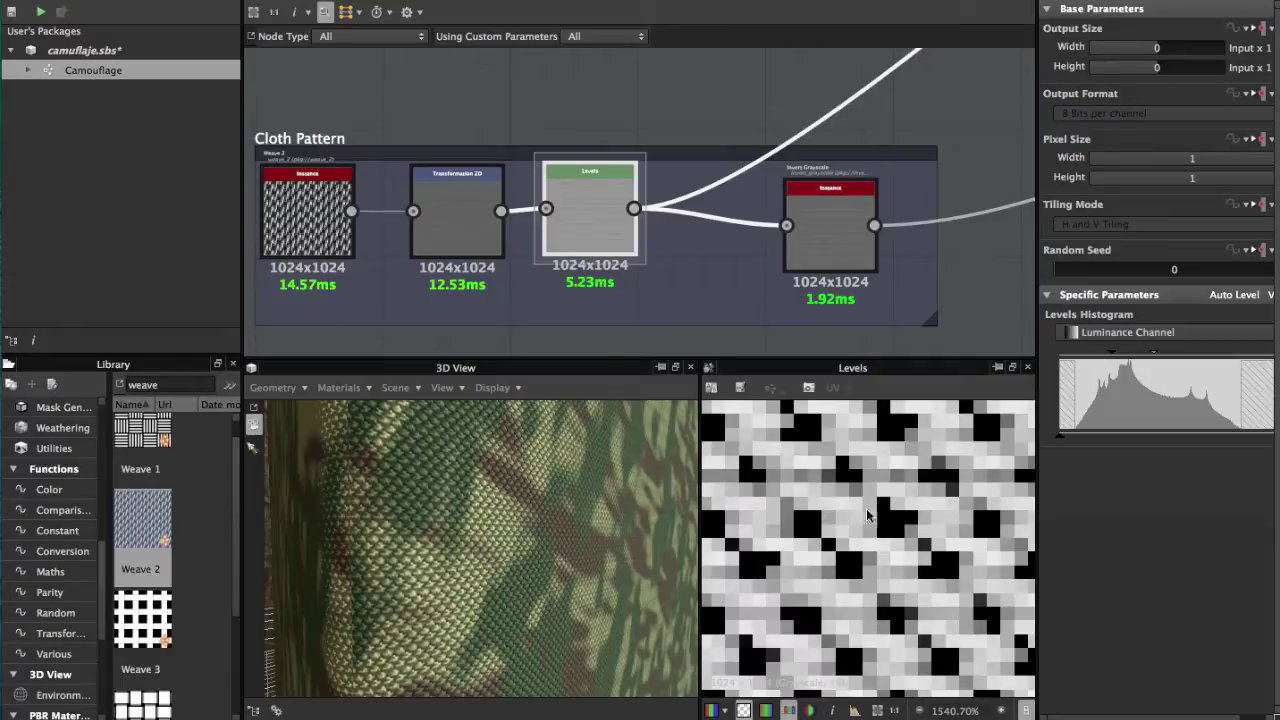
Move the Normal node fed by Levels away from its output node and display its normal map and parameters
scroll(570, 231, up, 3)
middle_drag(876, 239, 563, 229)
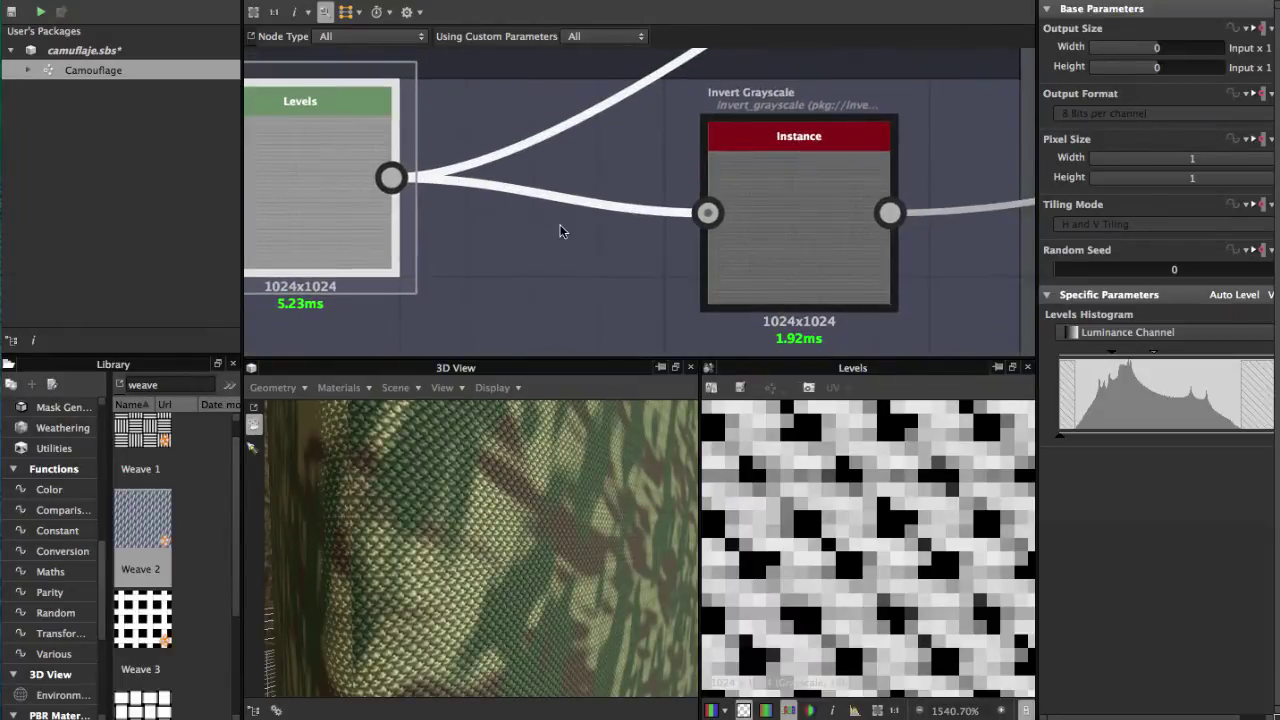
scroll(559, 213, down, 6)
middle_drag(592, 134, 495, 272)
middle_drag(514, 197, 368, 300)
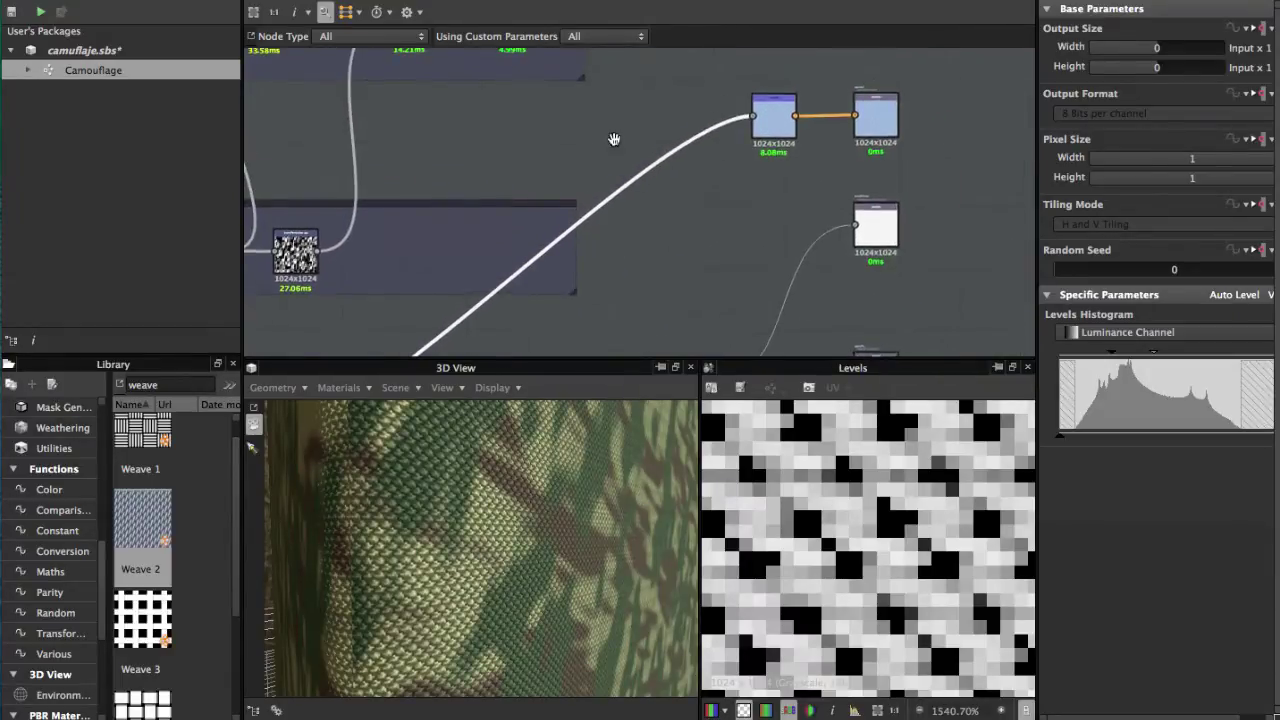
middle_drag(614, 137, 576, 162)
drag(736, 147, 698, 182)
double_click(698, 182)
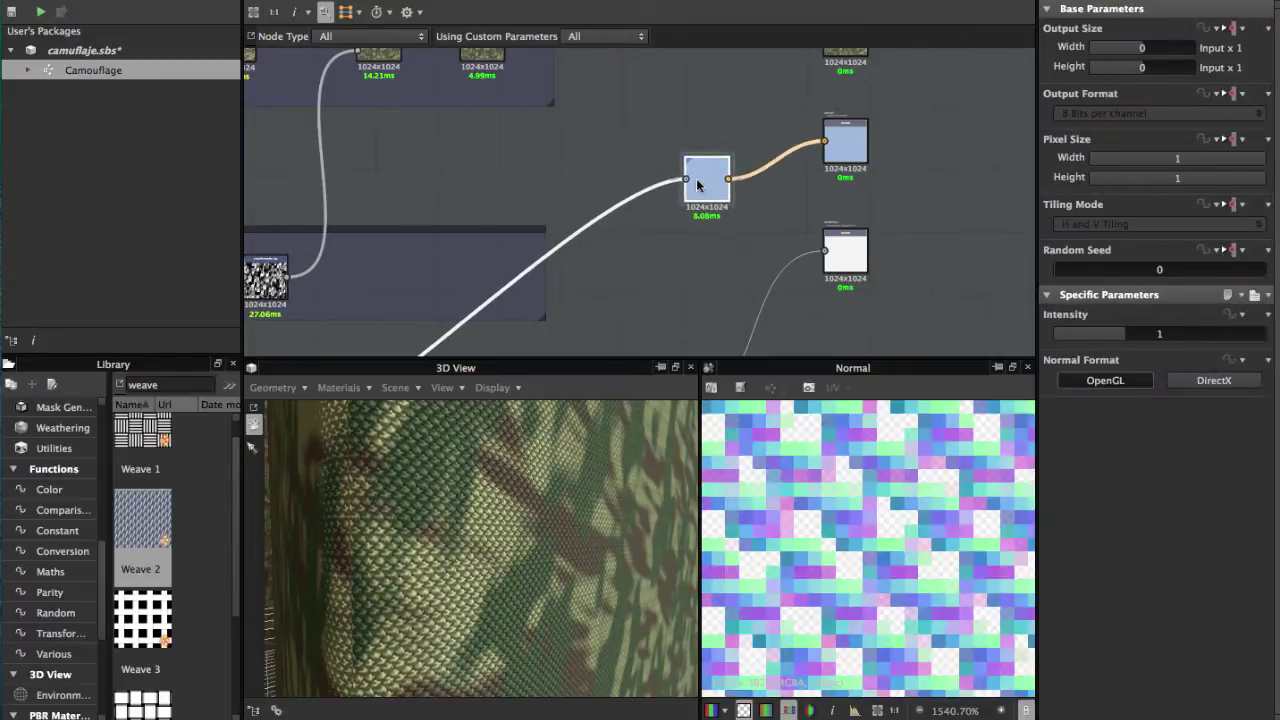
Hide the transparency checkerboard behind the normal map and compare the map with the cloth's relief in the 3D preview
scroll(839, 545, down, 3)
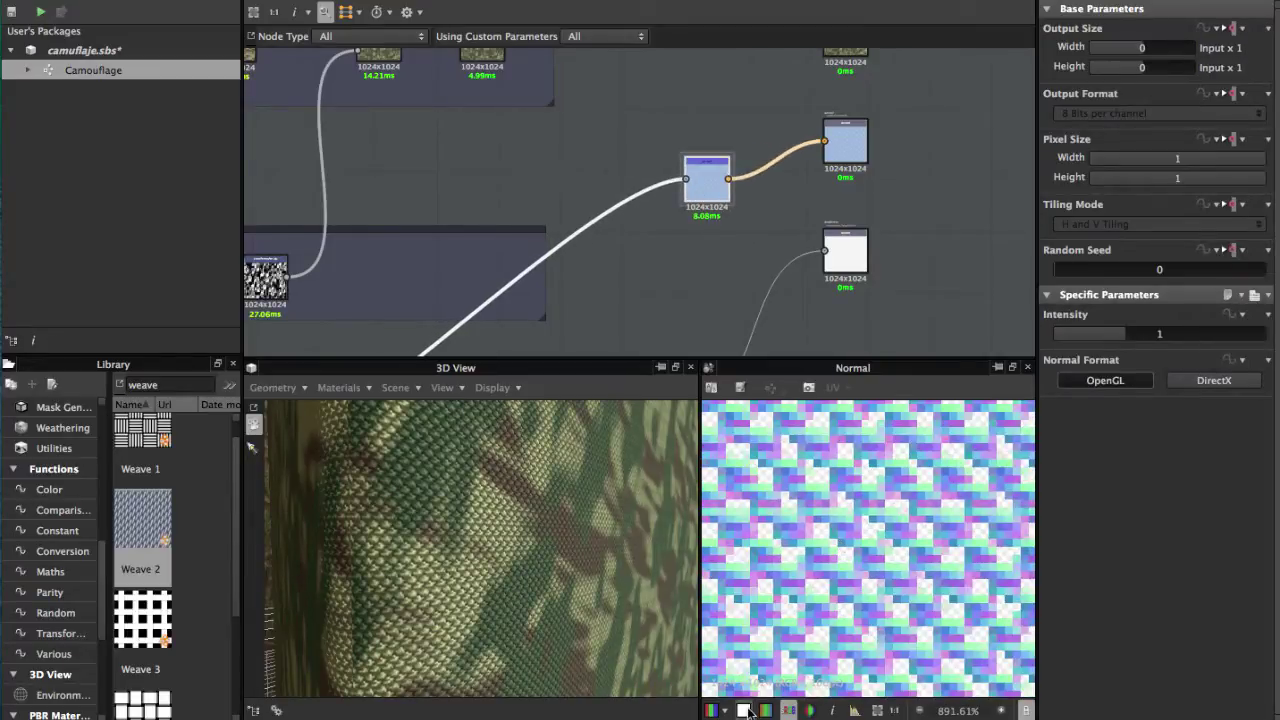
scroll(806, 546, down, 3)
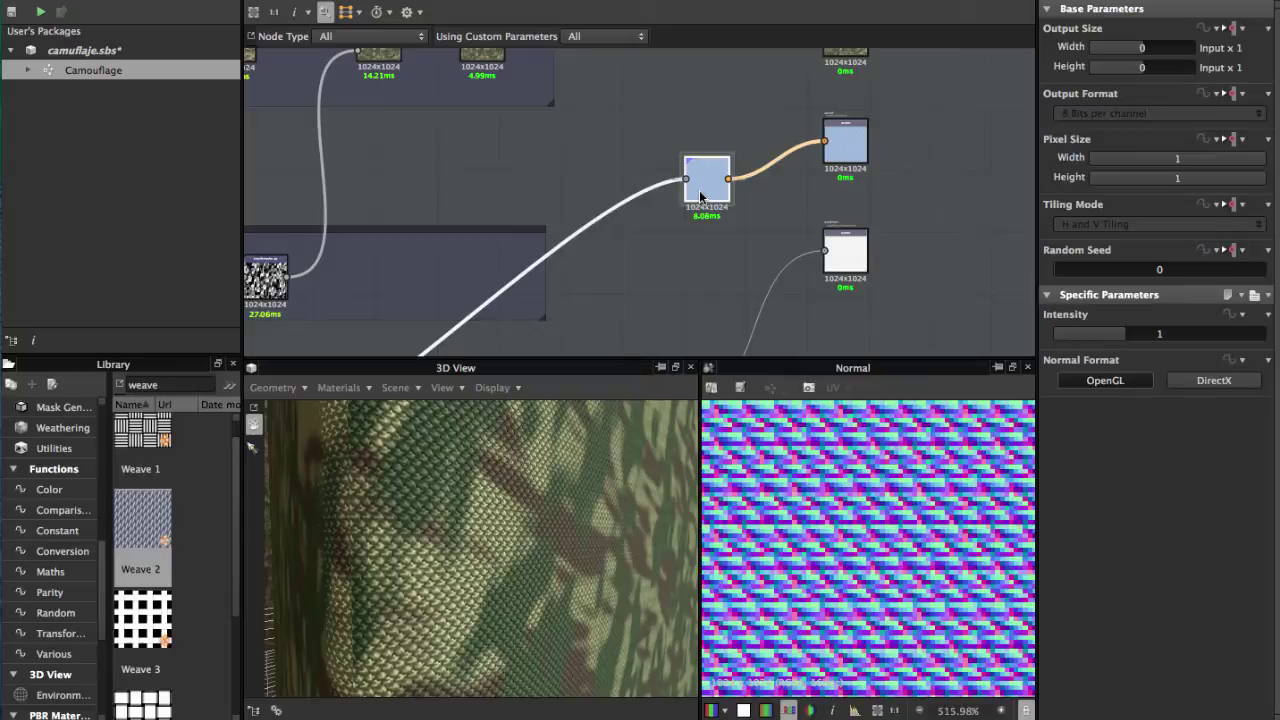
drag(575, 445, 525, 476)
scroll(525, 472, up, 5)
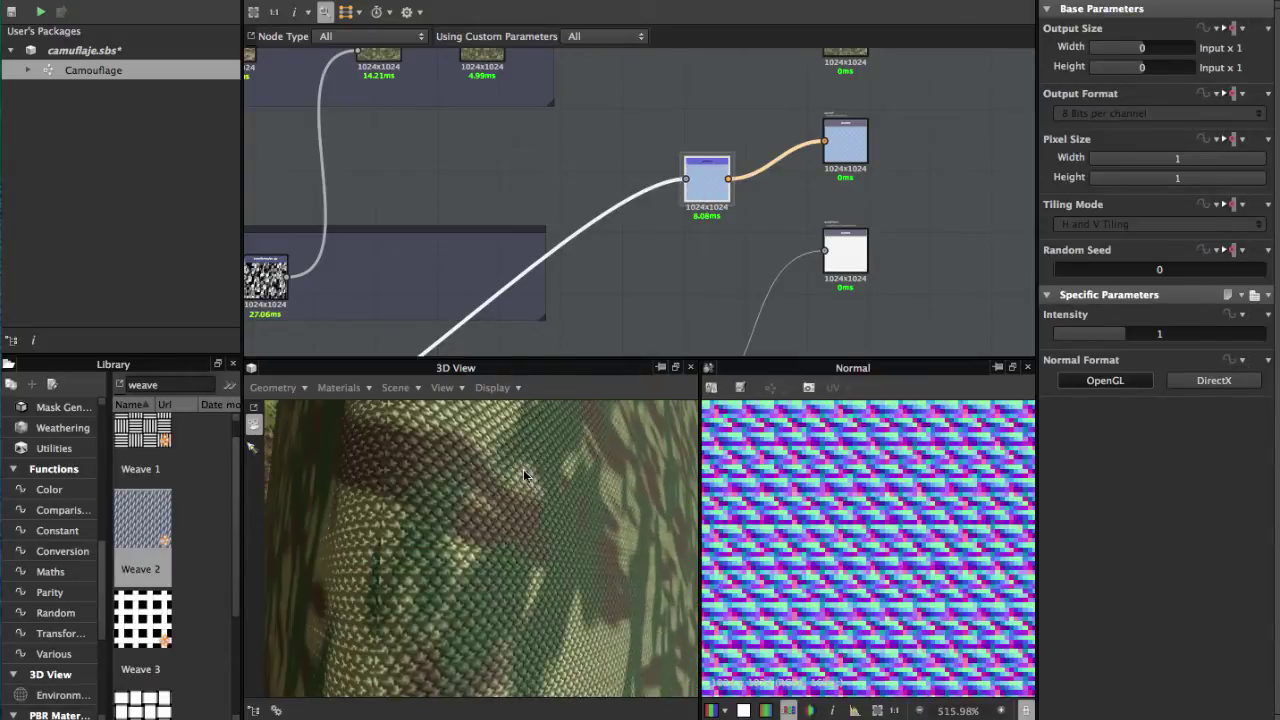
scroll(525, 455, down, 3)
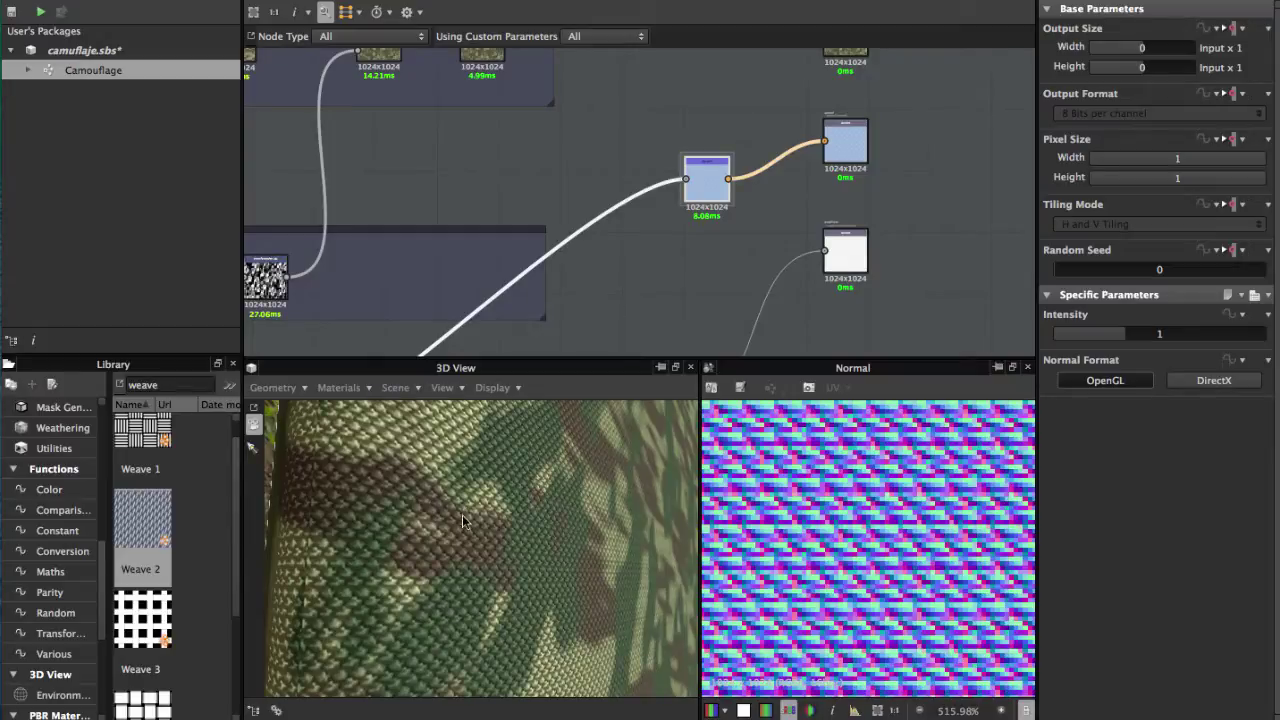
mouse_move(472, 519)
mouse_down()
mouse_move(460, 543)
mouse_move(428, 554)
mouse_move(382, 514)
mouse_move(469, 511)
mouse_up()
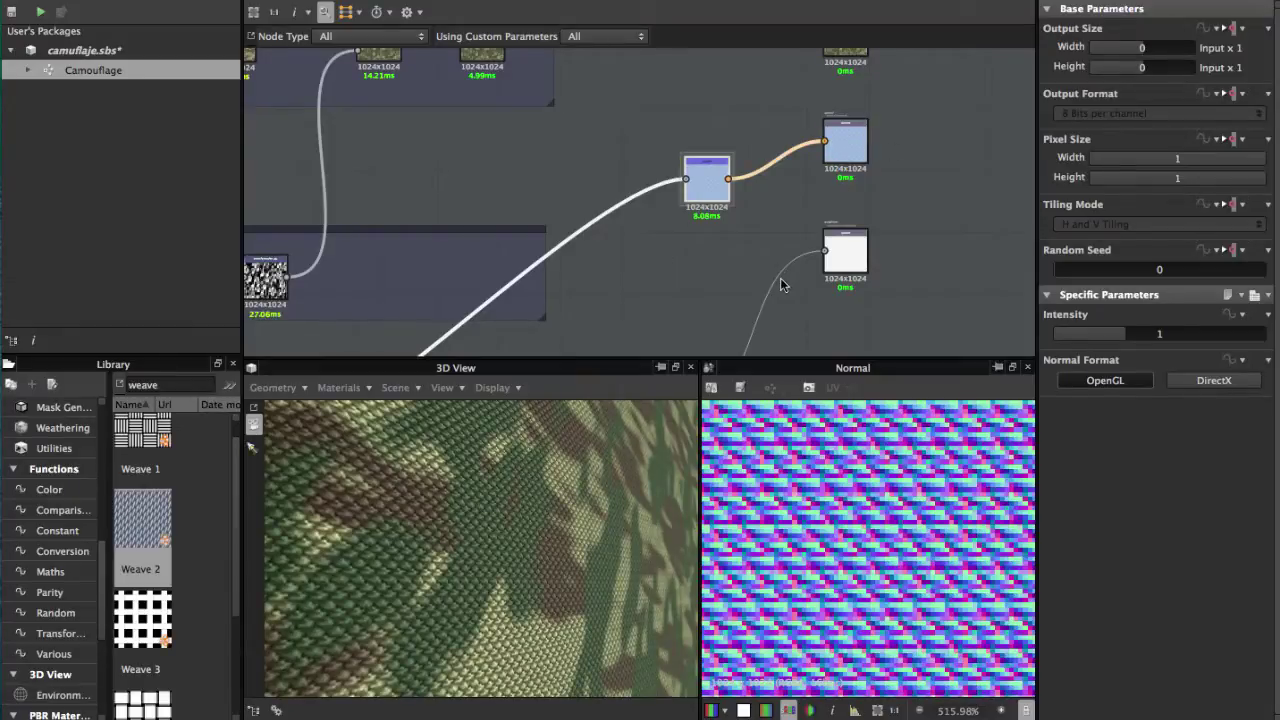
Return to the Cloth Pattern frame and display the Levels node's output in the 2D view
scroll(780, 280, down, 3)
middle_drag(760, 245, 771, 175)
scroll(642, 220, up, 3)
middle_drag(480, 265, 656, 219)
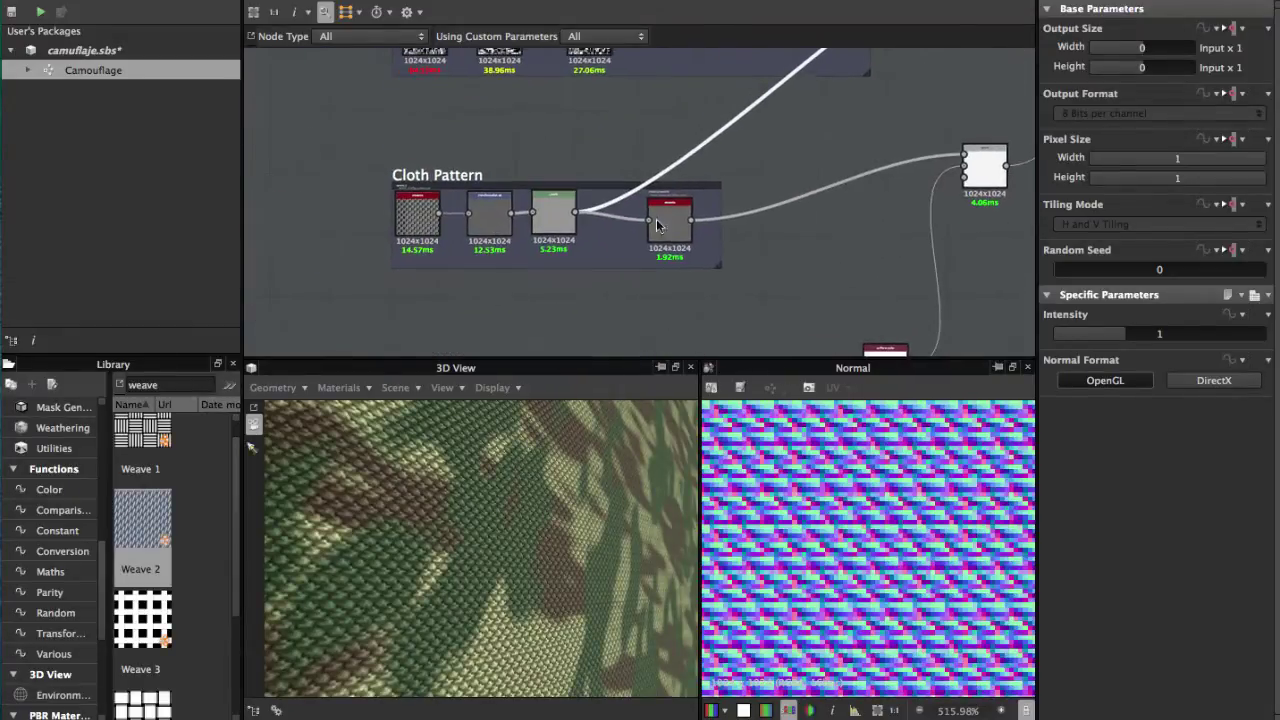
click(549, 208)
scroll(549, 206, up, 3)
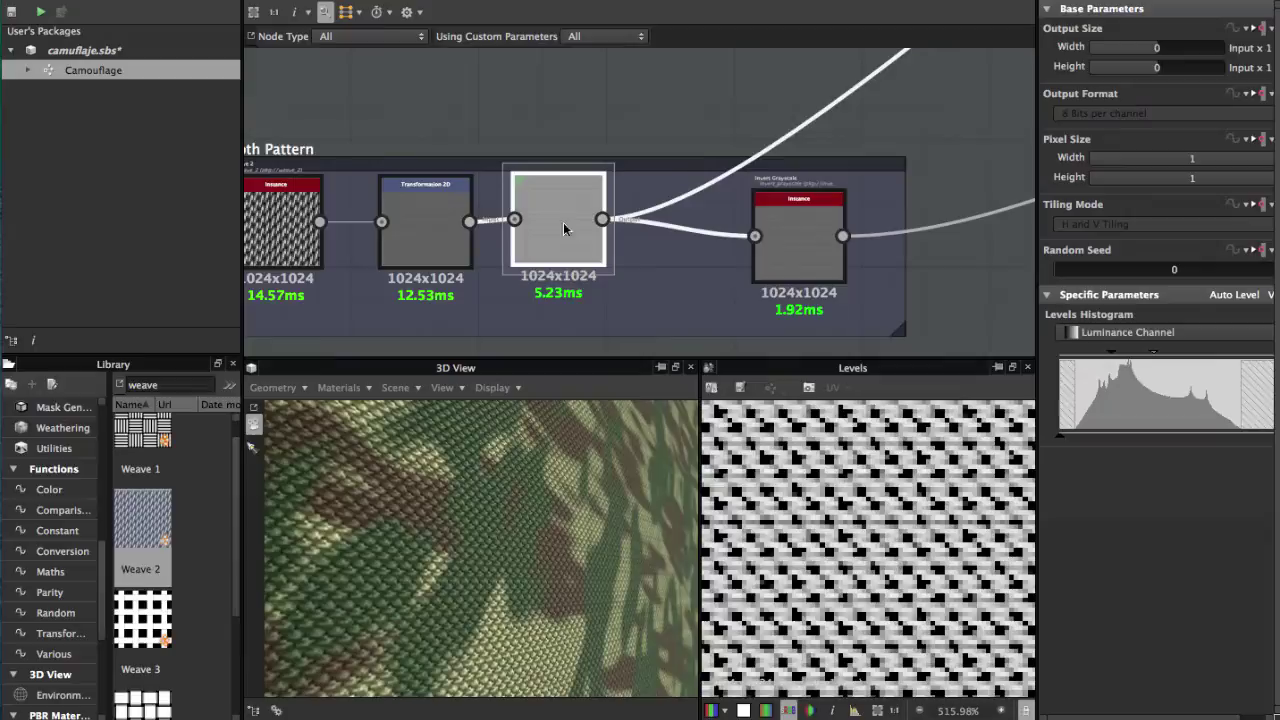
Display the Invert Grayscale node's output together with its Invert parameter
click(764, 245)
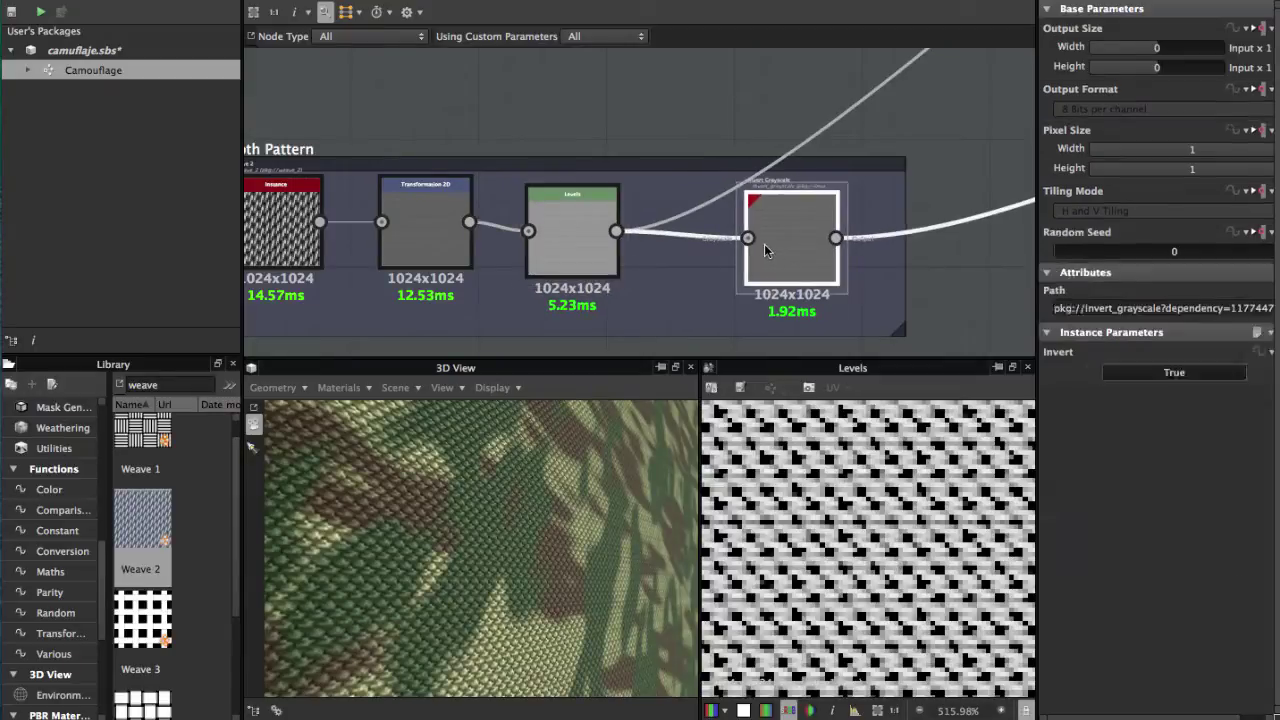
scroll(764, 245, up, 2)
middle_drag(764, 243, 678, 257)
scroll(861, 196, up, 3)
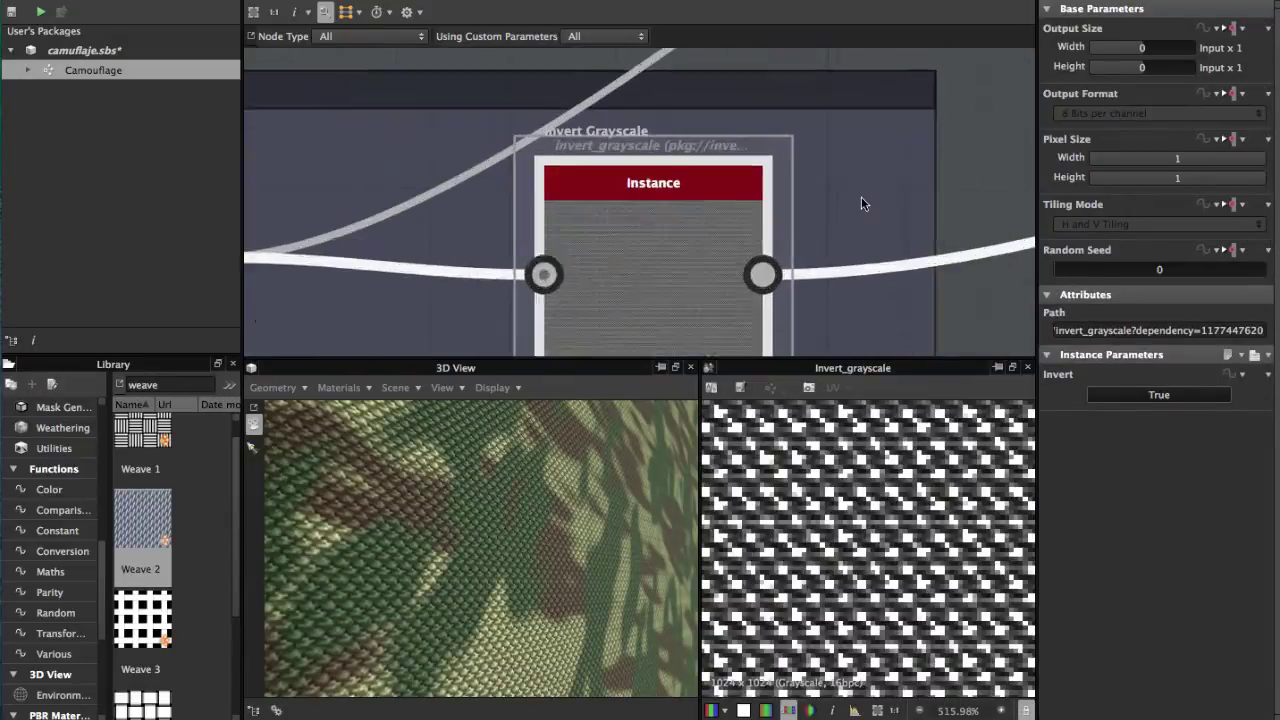
Compare the Levels node with the Invert Grayscale node it feeds and examine the inverted weave at a smaller scale
scroll(597, 240, down, 4)
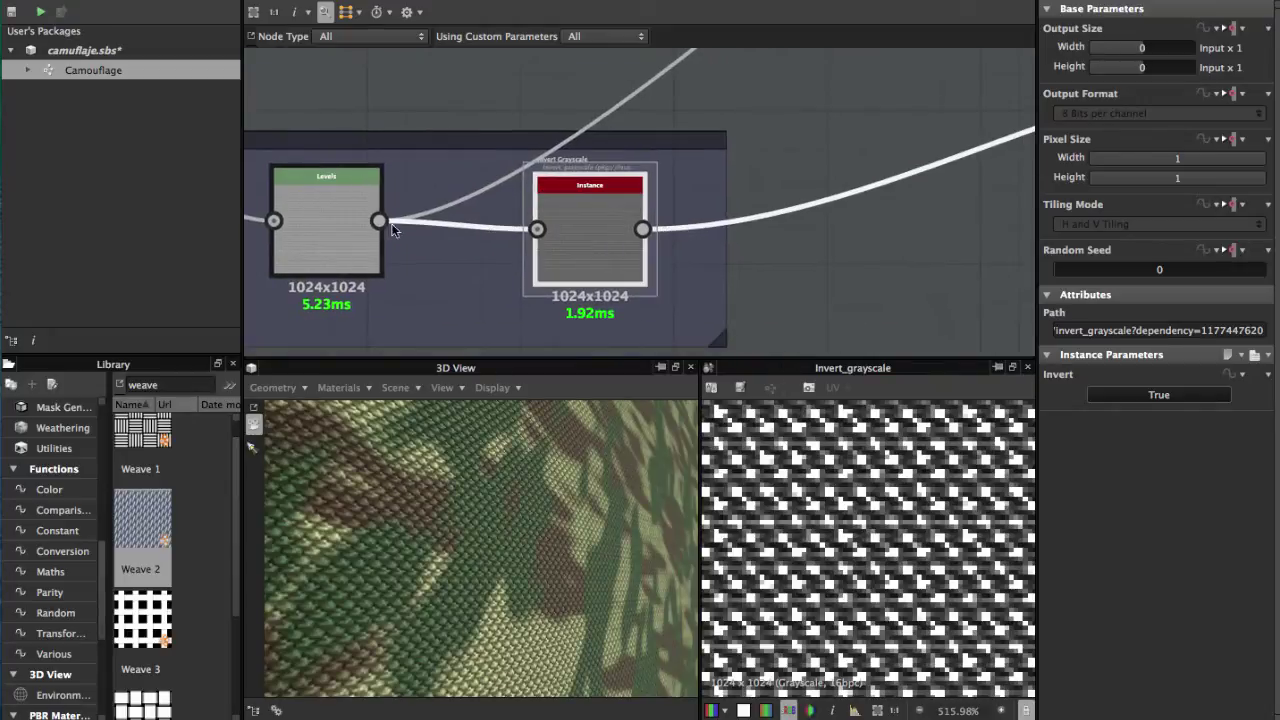
click(316, 224)
click(600, 232)
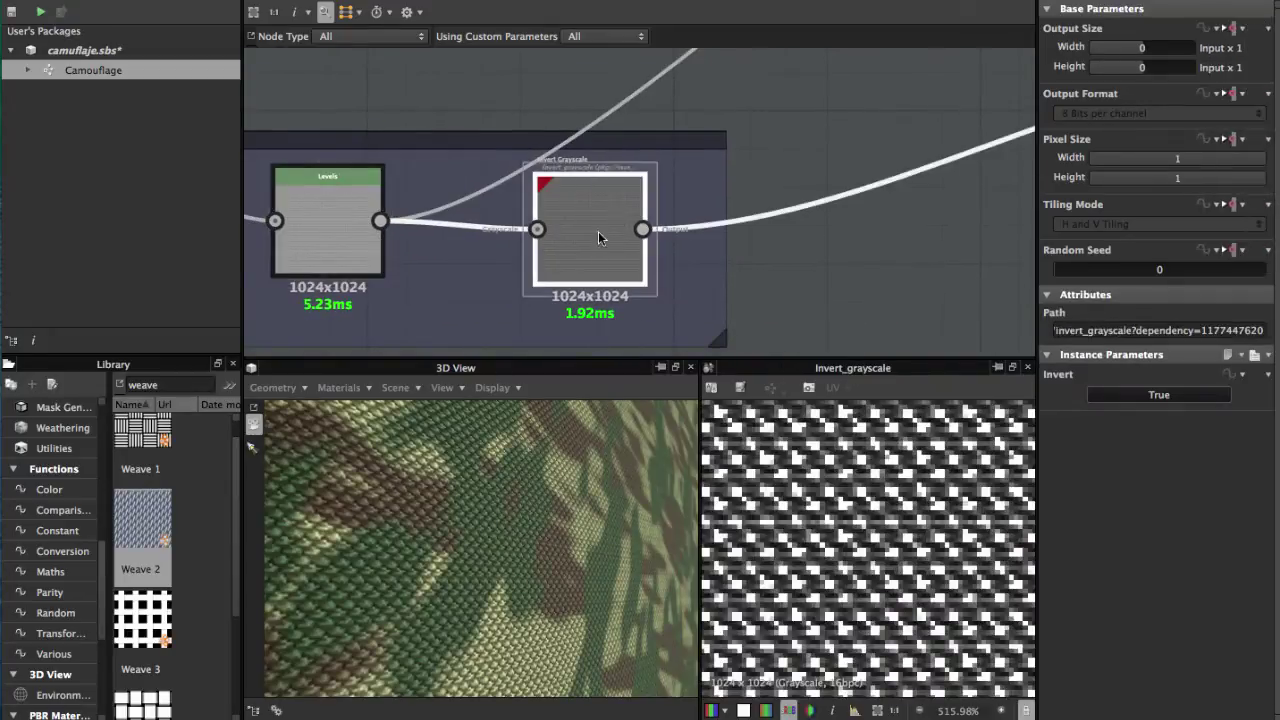
scroll(885, 522, down, 2)
scroll(885, 522, down, 1)
scroll(693, 176, down, 2)
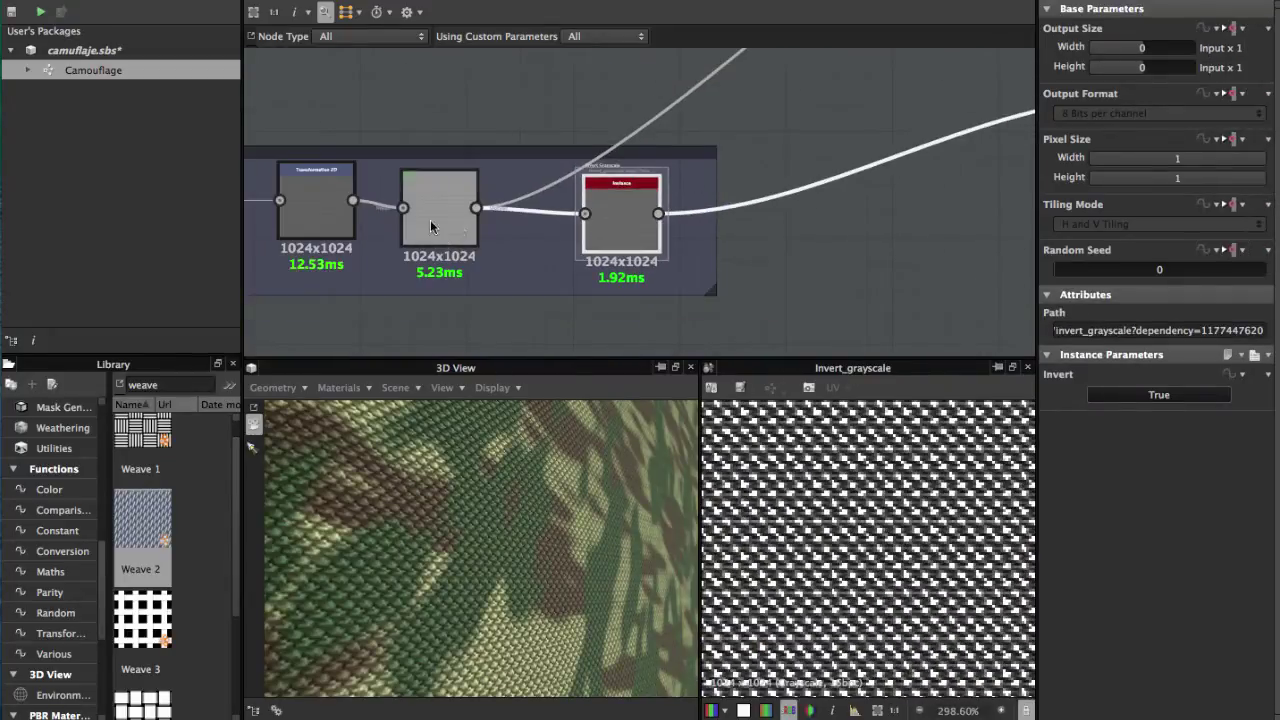
Display the output of the Blend node that multiplies the inverted weave over the white Uniform Color, together with its parameters
middle_drag(538, 234, 330, 254)
middle_drag(776, 200, 676, 200)
scroll(602, 191, down, 3)
middle_drag(646, 350, 670, 340)
middle_drag(622, 182, 627, 198)
drag(626, 291, 626, 121)
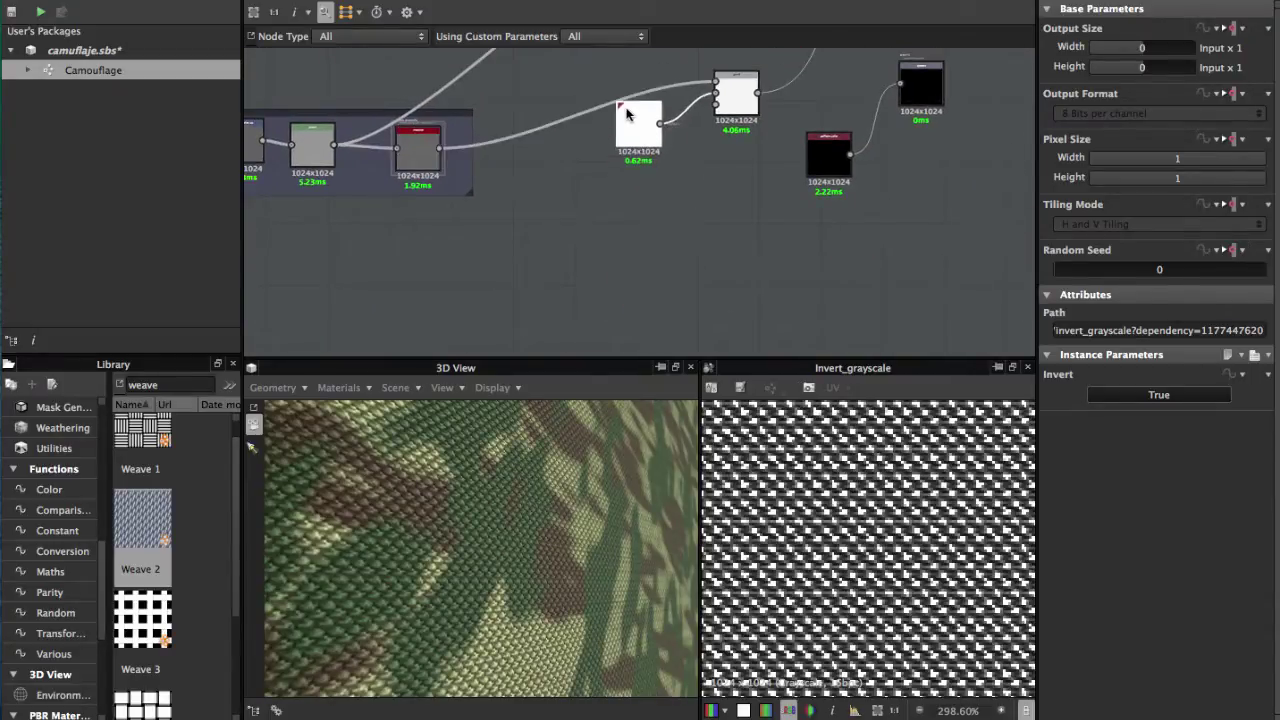
middle_drag(626, 121, 566, 187)
scroll(575, 196, up, 3)
click(728, 143)
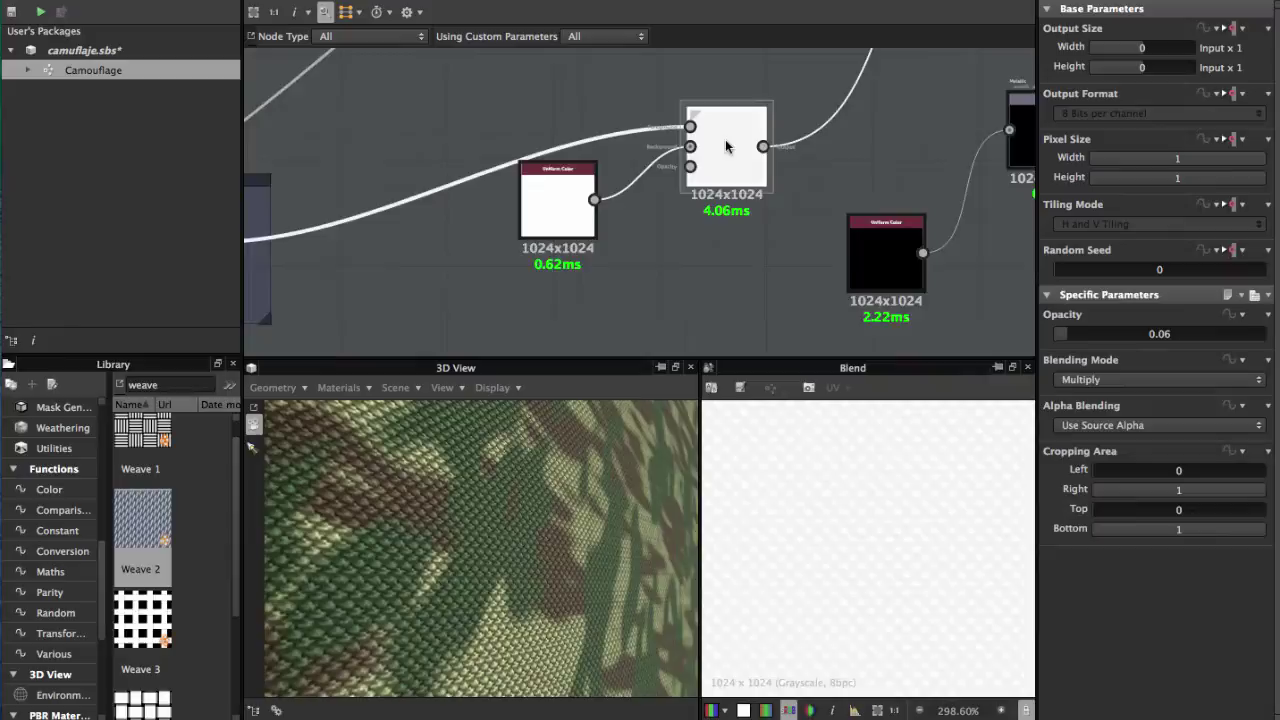
scroll(728, 143, up, 3)
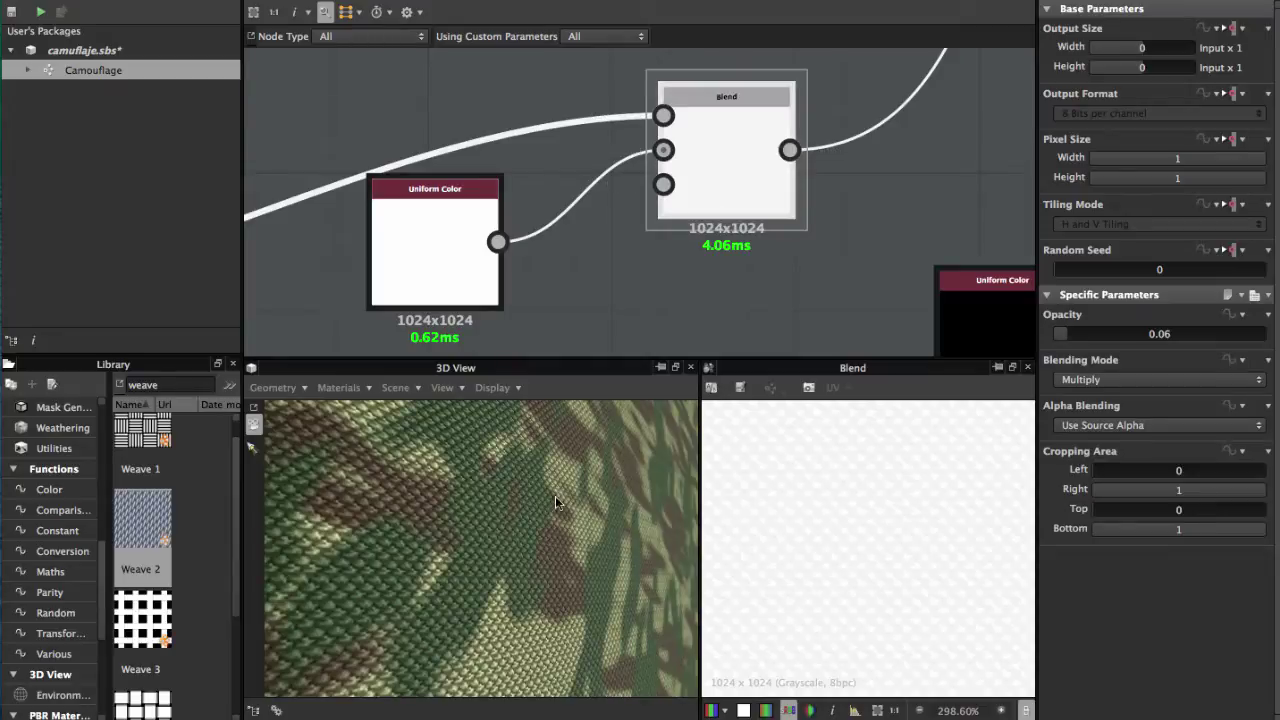
Raise the Blend node's opacity to 1 and examine the effect on the cloth's surface in the 3D preview
scroll(544, 499, down, 5)
scroll(540, 510, up, 8)
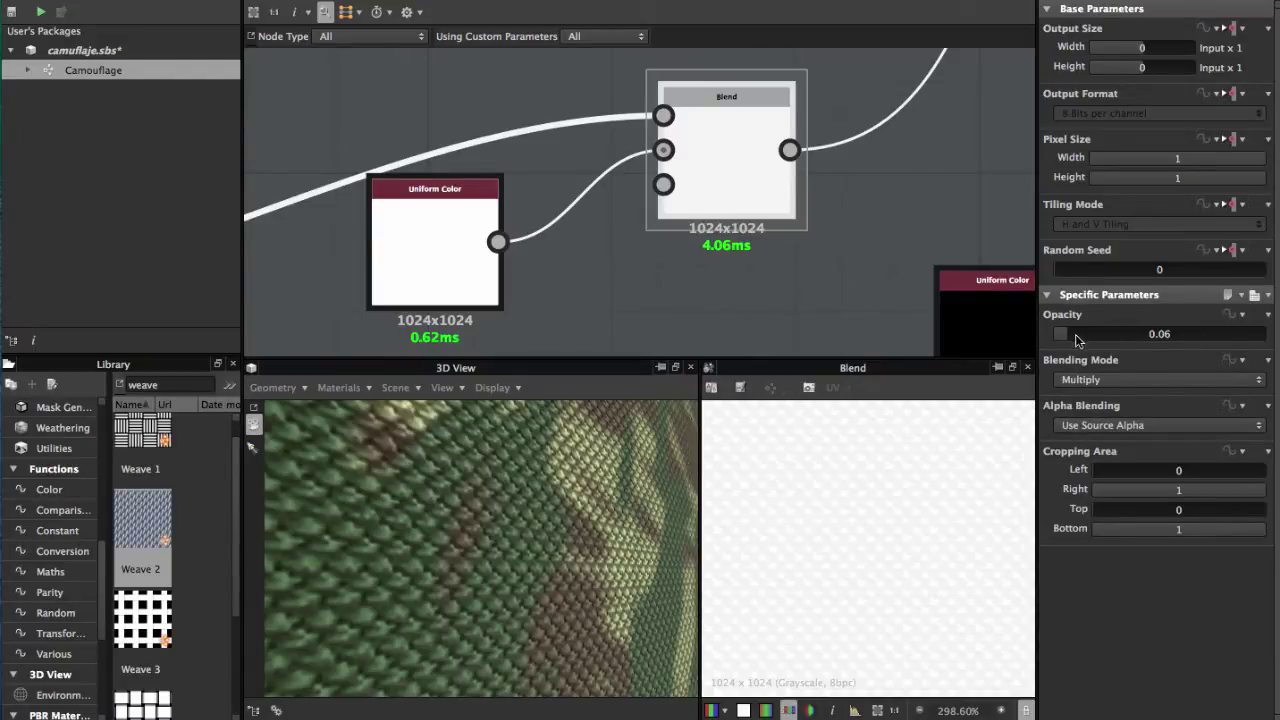
drag(1075, 334, 1266, 334)
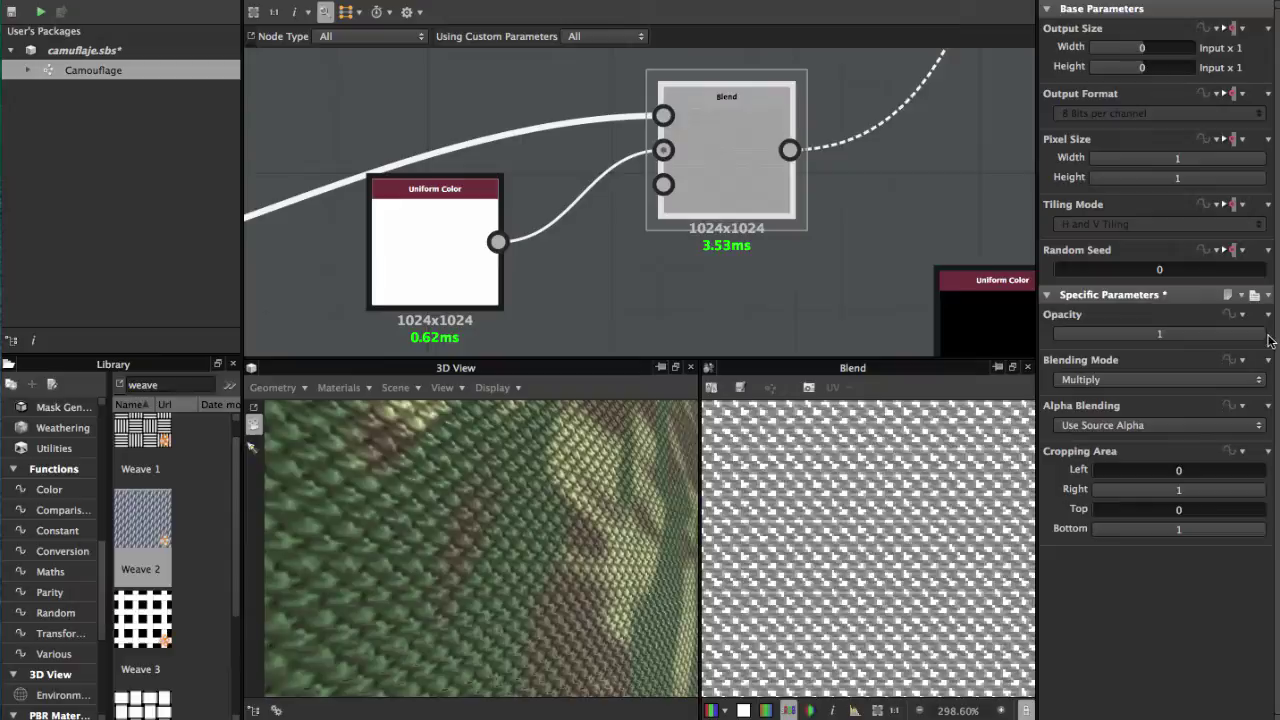
scroll(536, 577, down, 5)
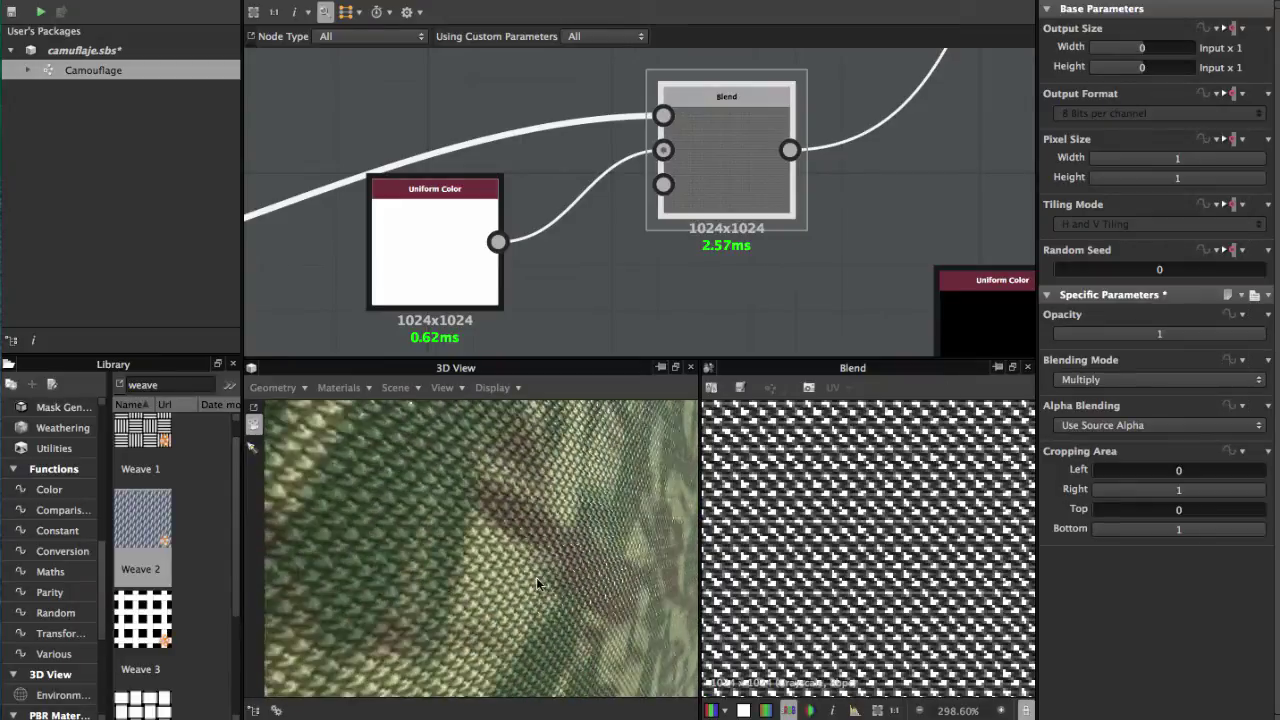
drag(538, 570, 580, 524)
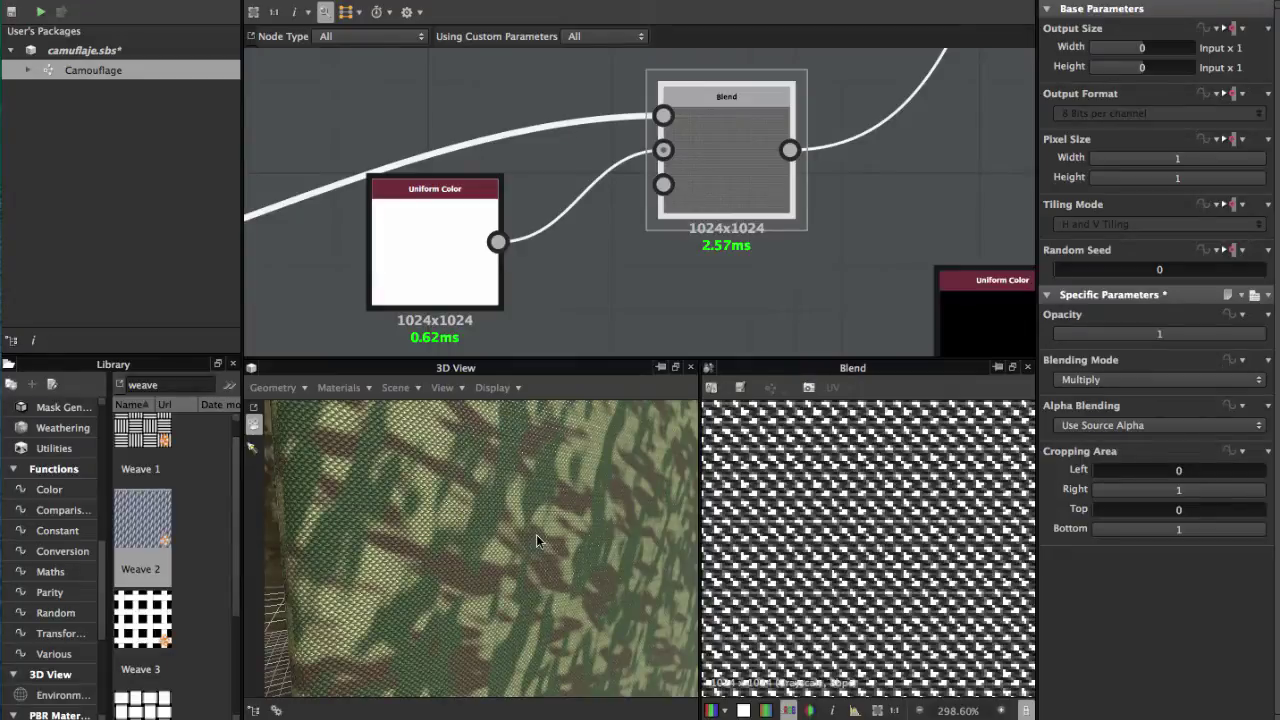
scroll(537, 536, up, 3)
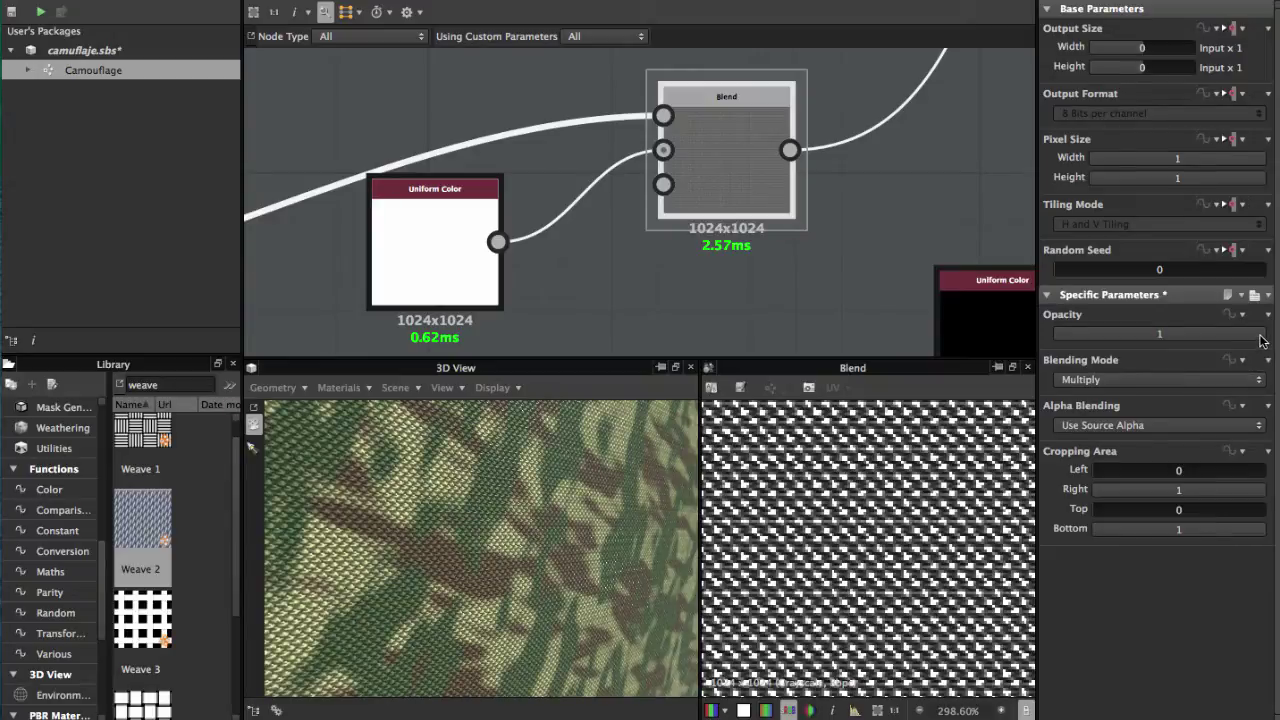
Lower the Blend node's opacity to 0.06 and check the cloth's surface in the 3D preview
drag(1262, 341, 1199, 339)
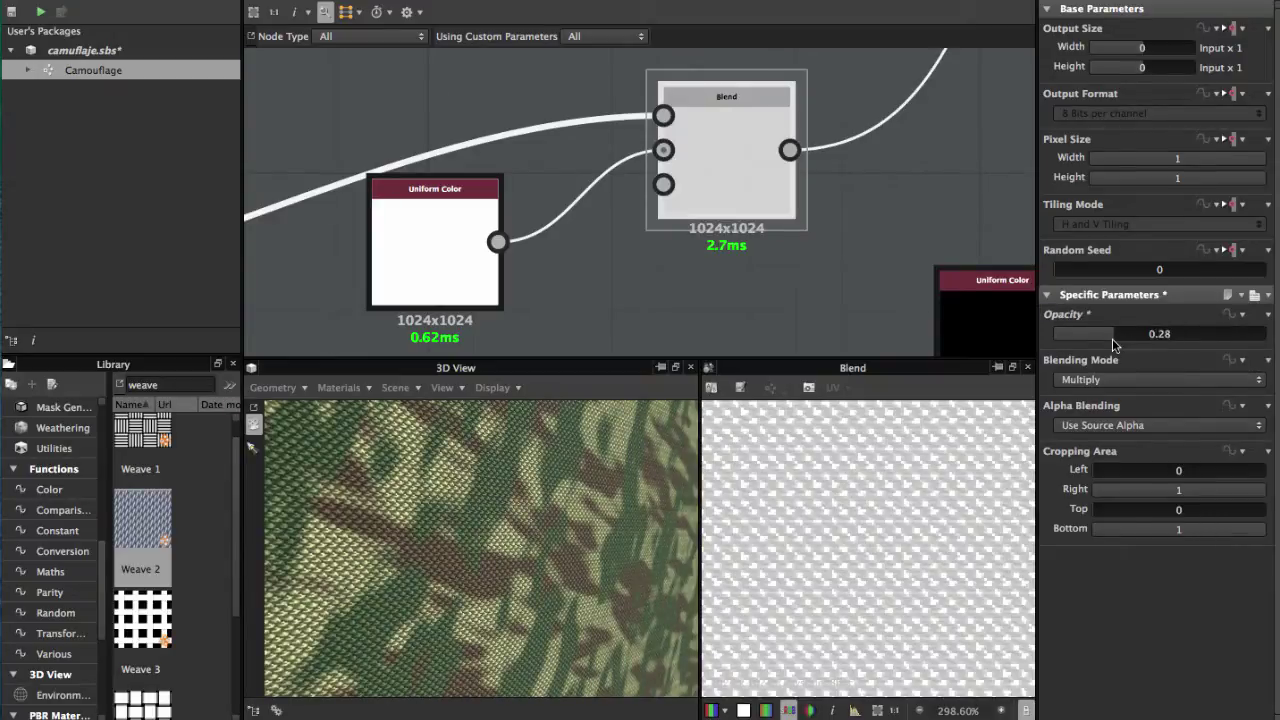
drag(1112, 338, 1064, 340)
drag(590, 485, 474, 514)
scroll(524, 497, up, 3)
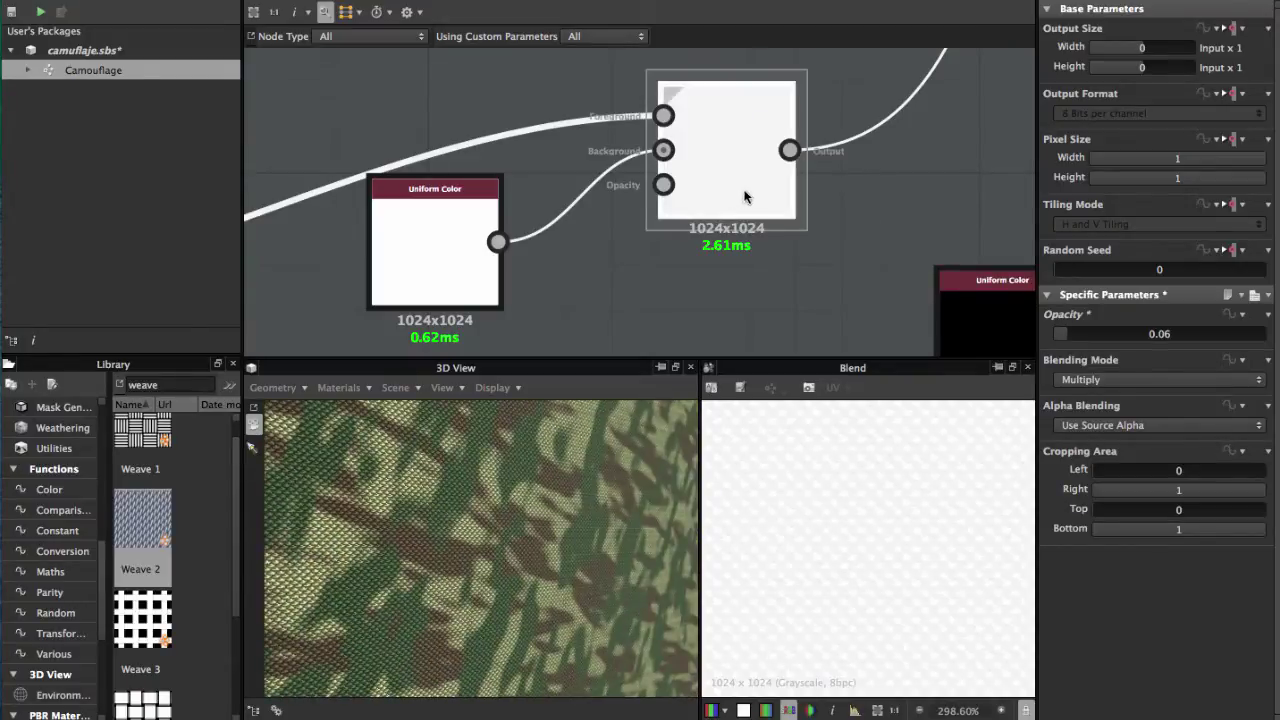
Display the Roughness output node fed by the Blend node, together with its attributes
middle_drag(828, 132, 697, 167)
click(697, 167)
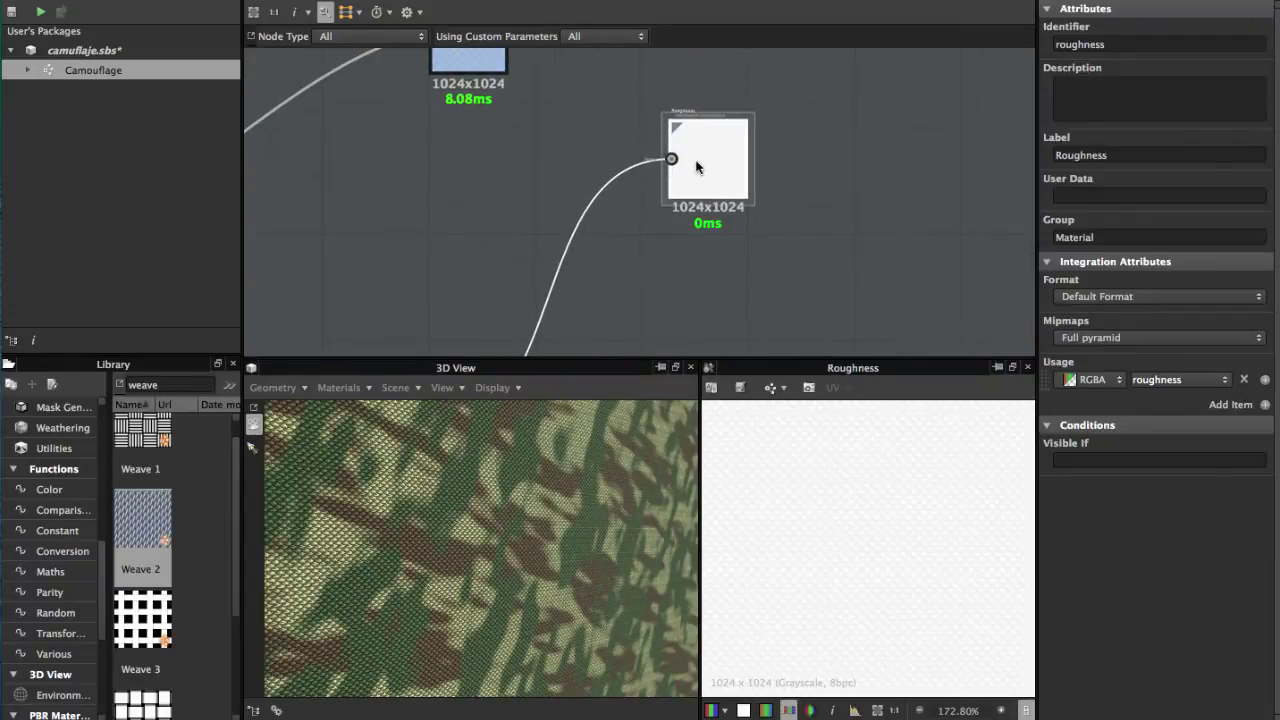
scroll(689, 269, up, 4)
scroll(681, 277, down, 5)
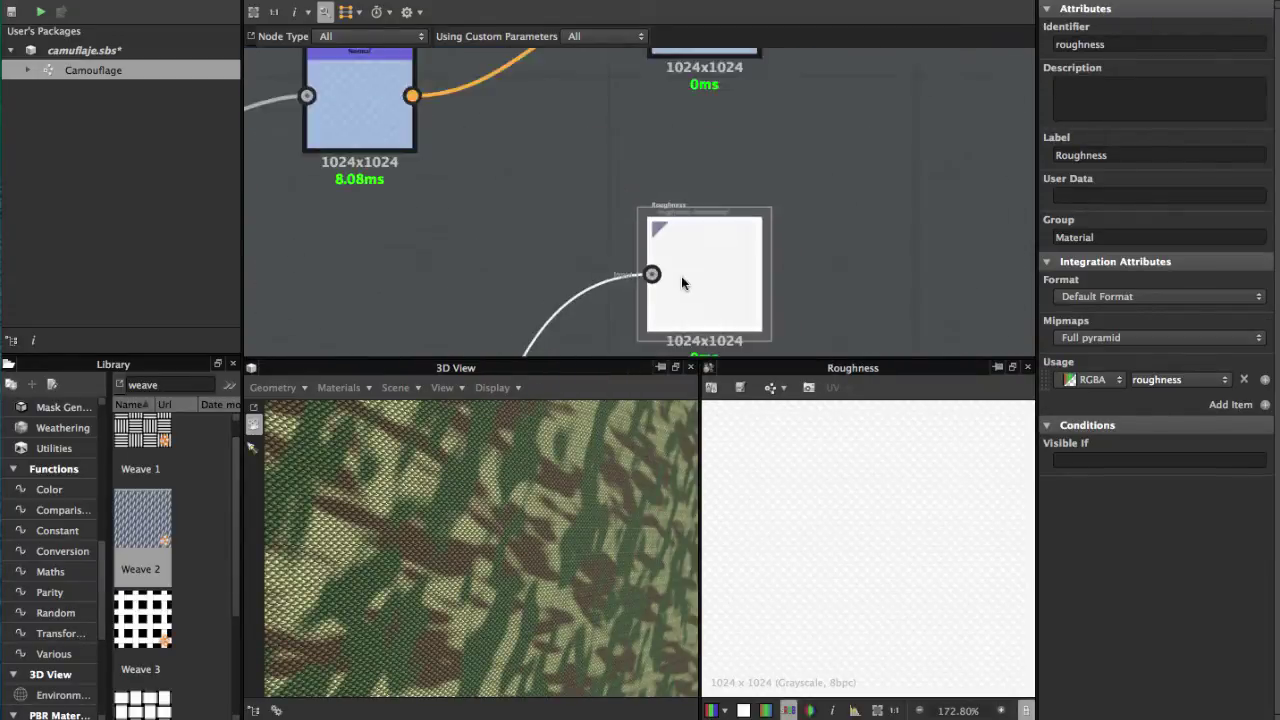
Move the black Uniform Color node beside the Metallic output and display its grayscale color
middle_drag(681, 277, 686, 94)
scroll(662, 180, up, 3)
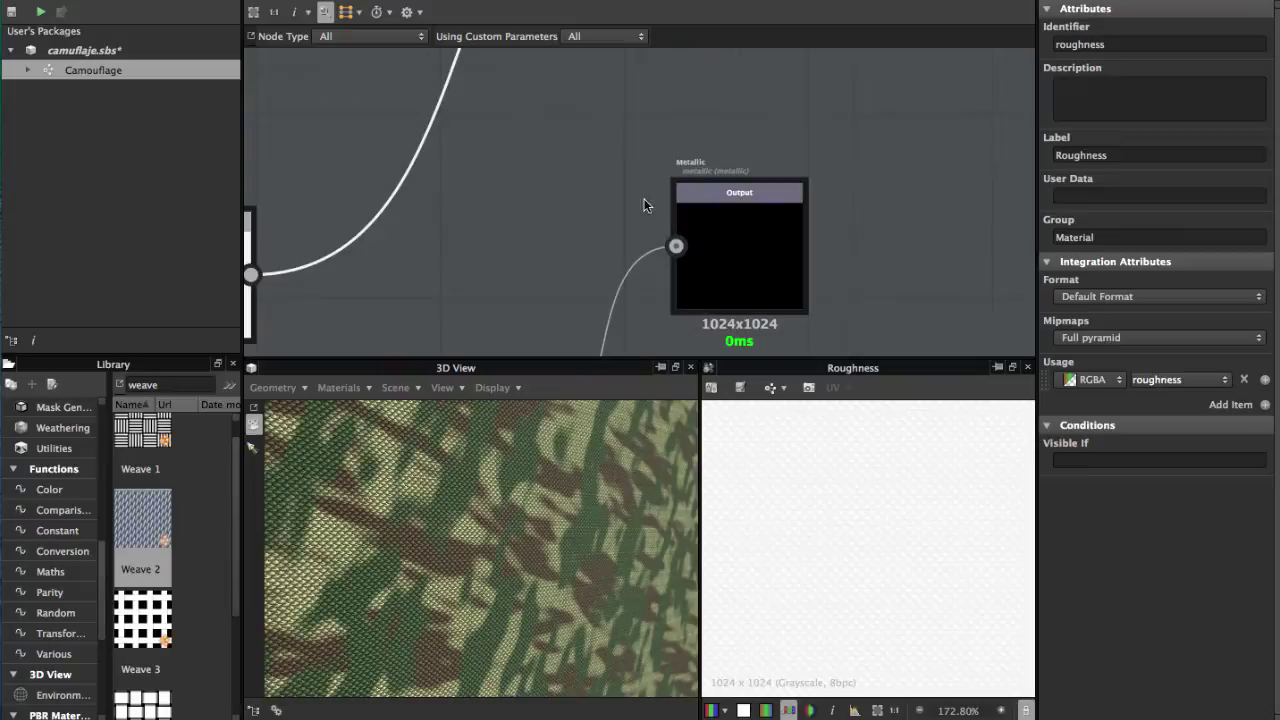
middle_drag(637, 190, 620, 84)
drag(465, 316, 511, 155)
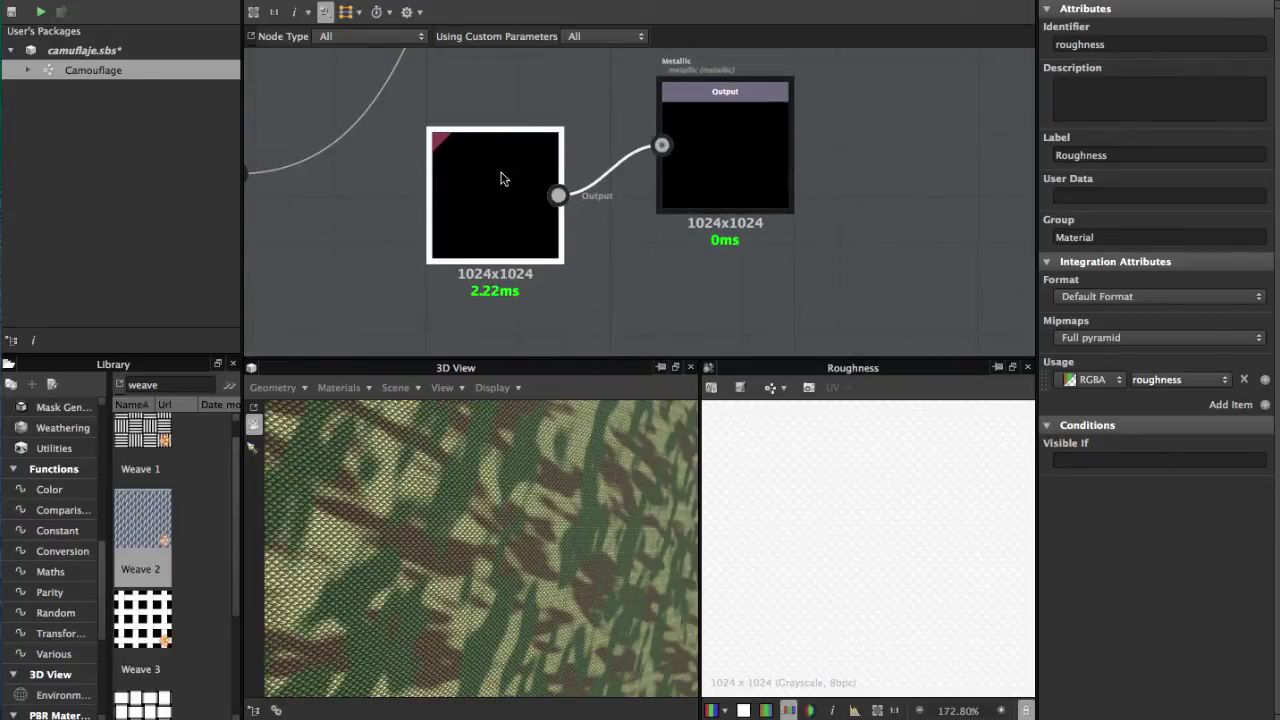
click(503, 178)
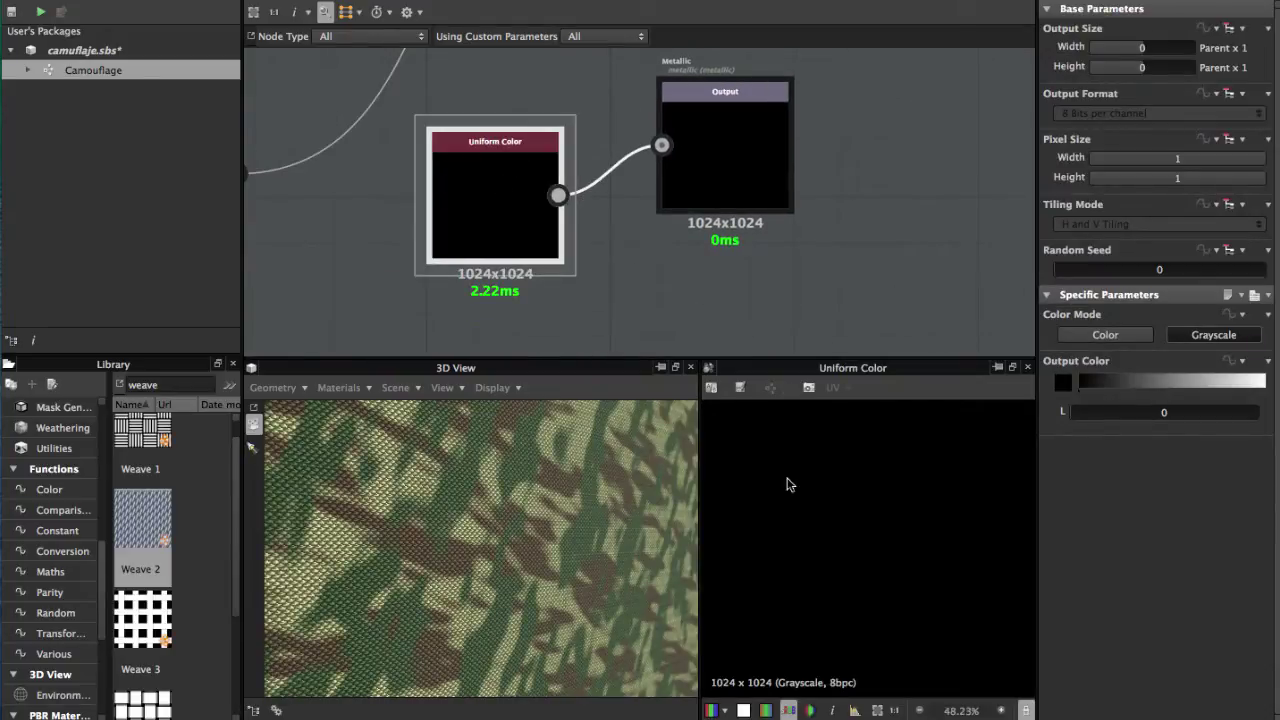
scroll(787, 484, down, 3)
Display the Metallic output node and review how the graph's frames connect to the material outputs
click(690, 150)
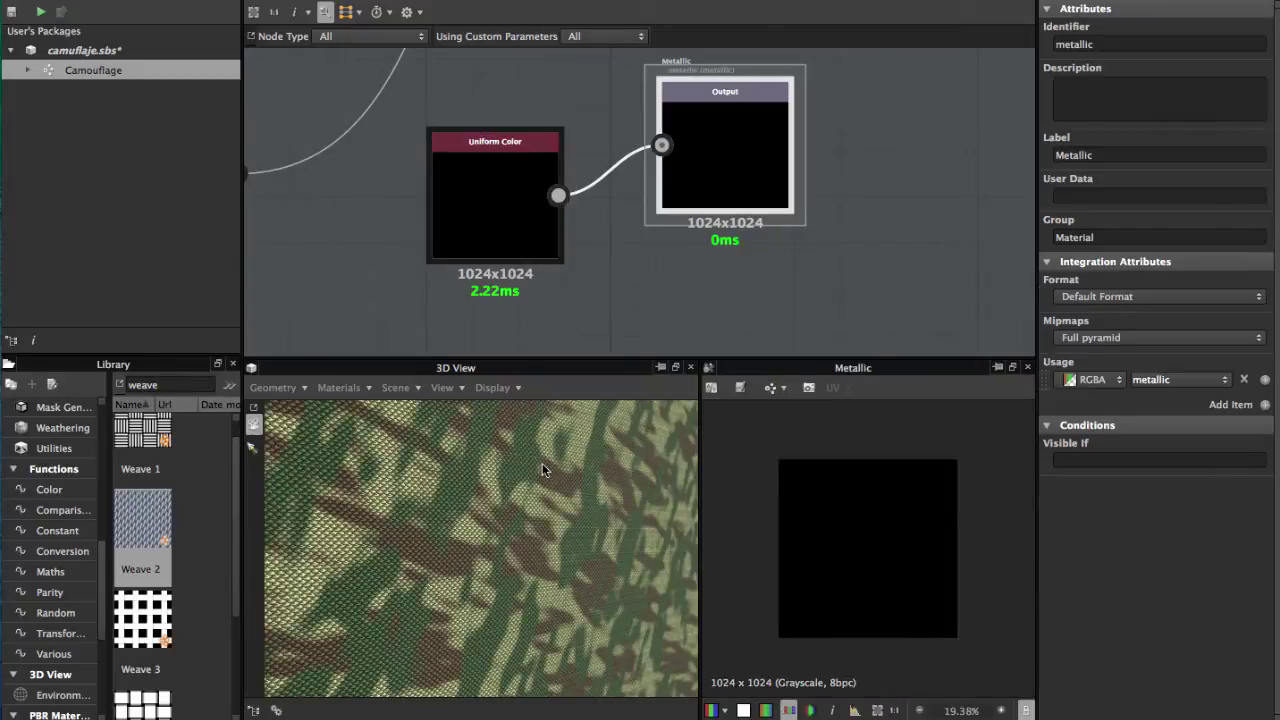
scroll(542, 463, down, 5)
scroll(599, 245, down, 5)
middle_drag(465, 171, 686, 208)
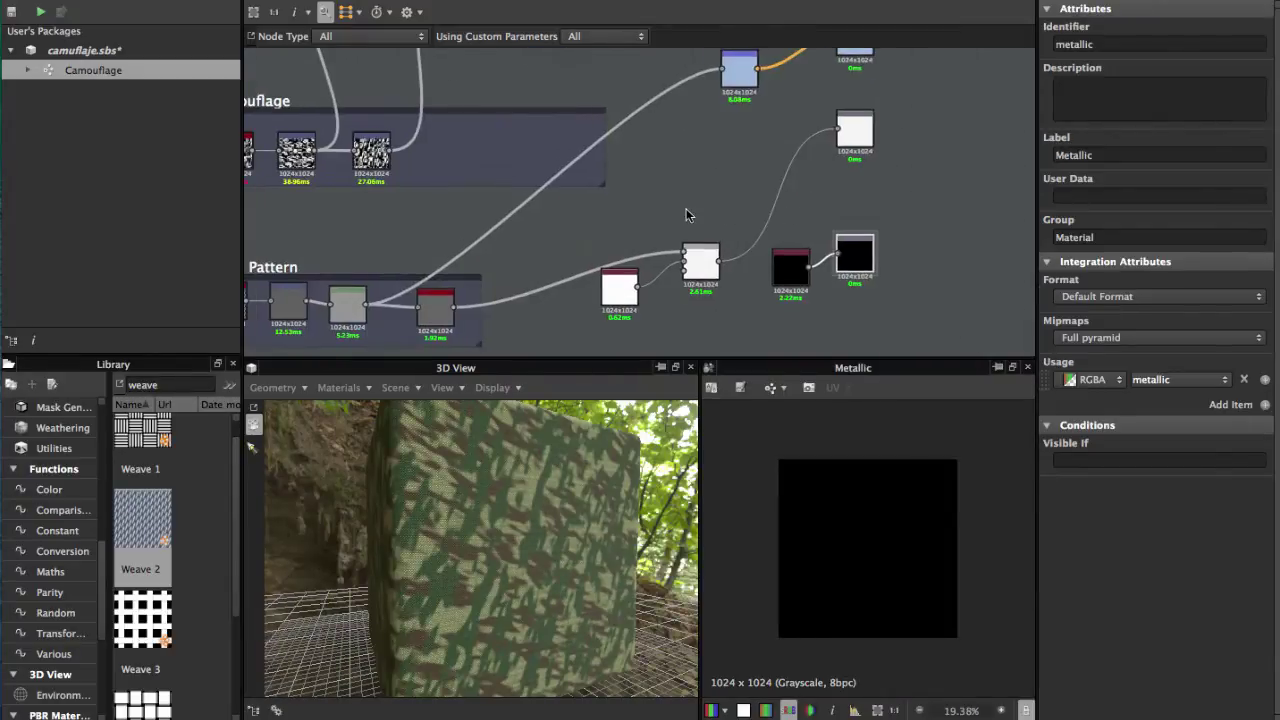
scroll(688, 207, up, 2)
scroll(691, 200, down, 5)
scroll(670, 205, up, 2)
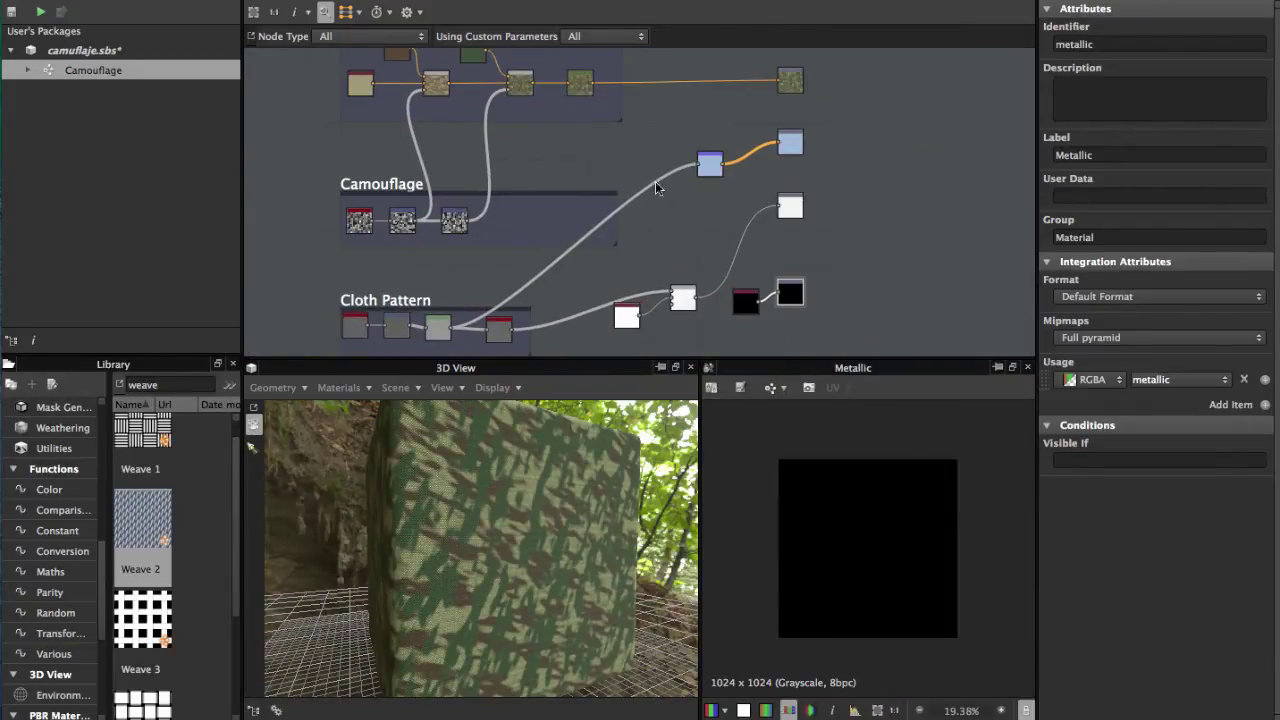
Return to the Color frame and inspect its brown, tan and green Uniform Color nodes
middle_drag(622, 152, 689, 134)
scroll(633, 151, up, 4)
drag(556, 505, 560, 541)
scroll(530, 538, up, 5)
middle_drag(609, 274, 646, 326)
middle_drag(428, 113, 642, 297)
double_click(520, 129)
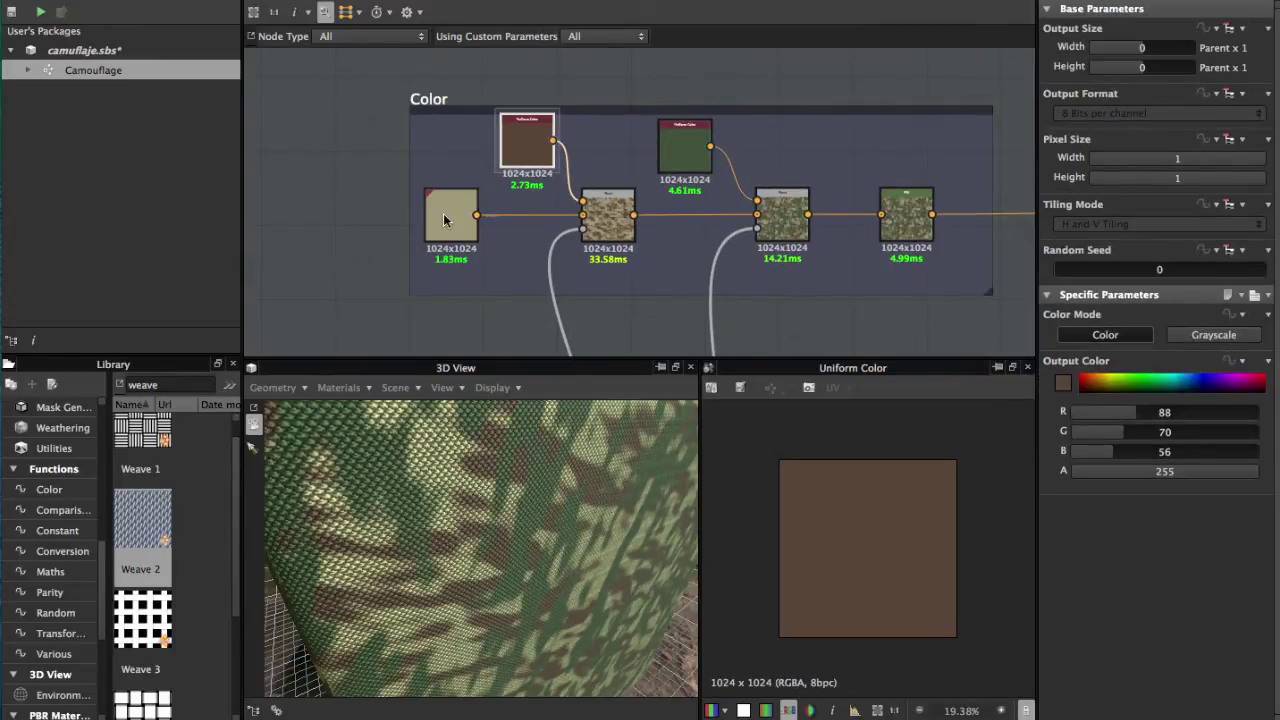
double_click(454, 213)
double_click(517, 151)
double_click(684, 151)
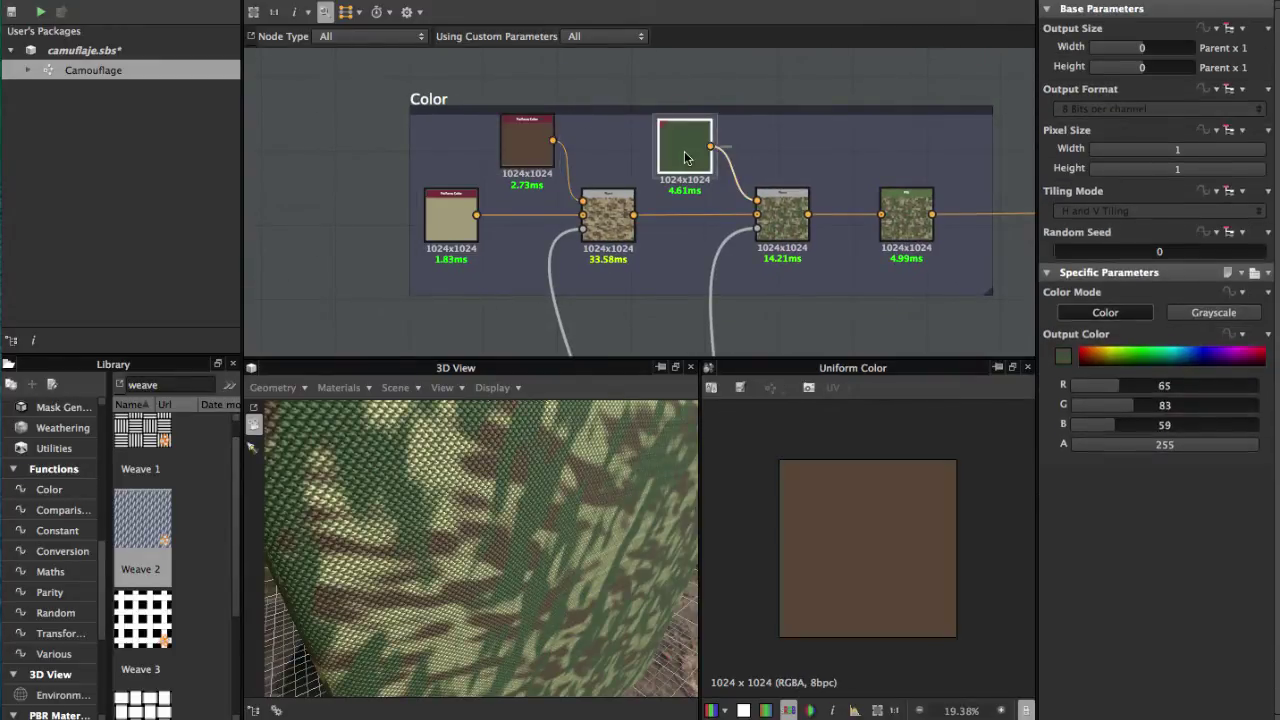
Compare the Color frame's blended colors with the camouflage cloth from several angles in the 3D preview
scroll(666, 269, up, 4)
middle_drag(623, 275, 619, 284)
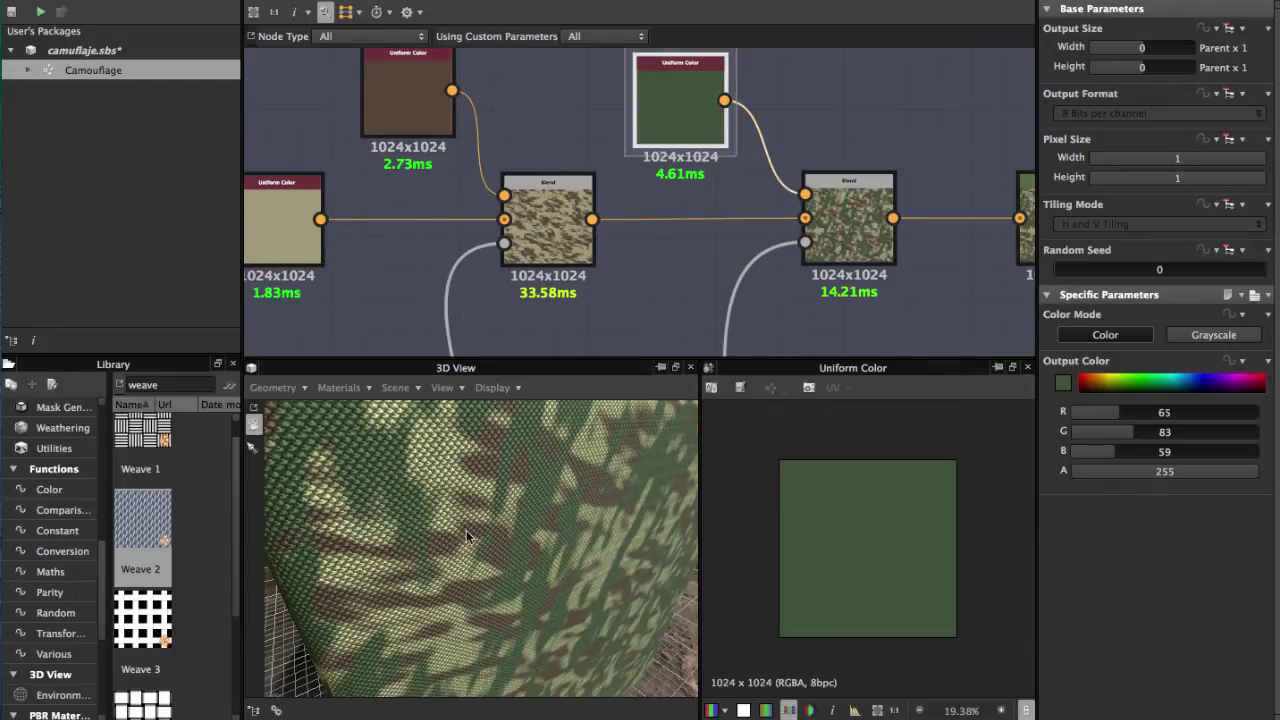
scroll(467, 532, down, 5)
drag(487, 534, 483, 459)
scroll(495, 549, up, 3)
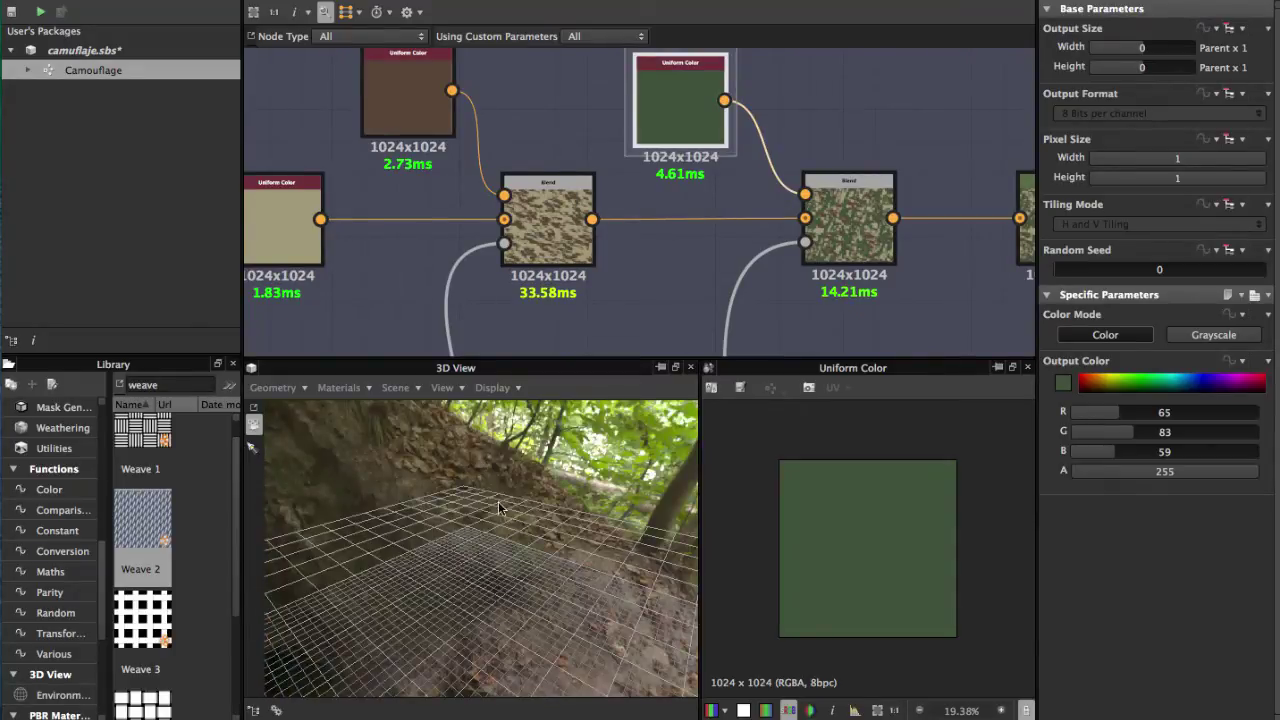
drag(498, 502, 453, 446)
Display the HSL node's camouflage output with its parameters and follow its link to the base color output
scroll(508, 231, down, 3)
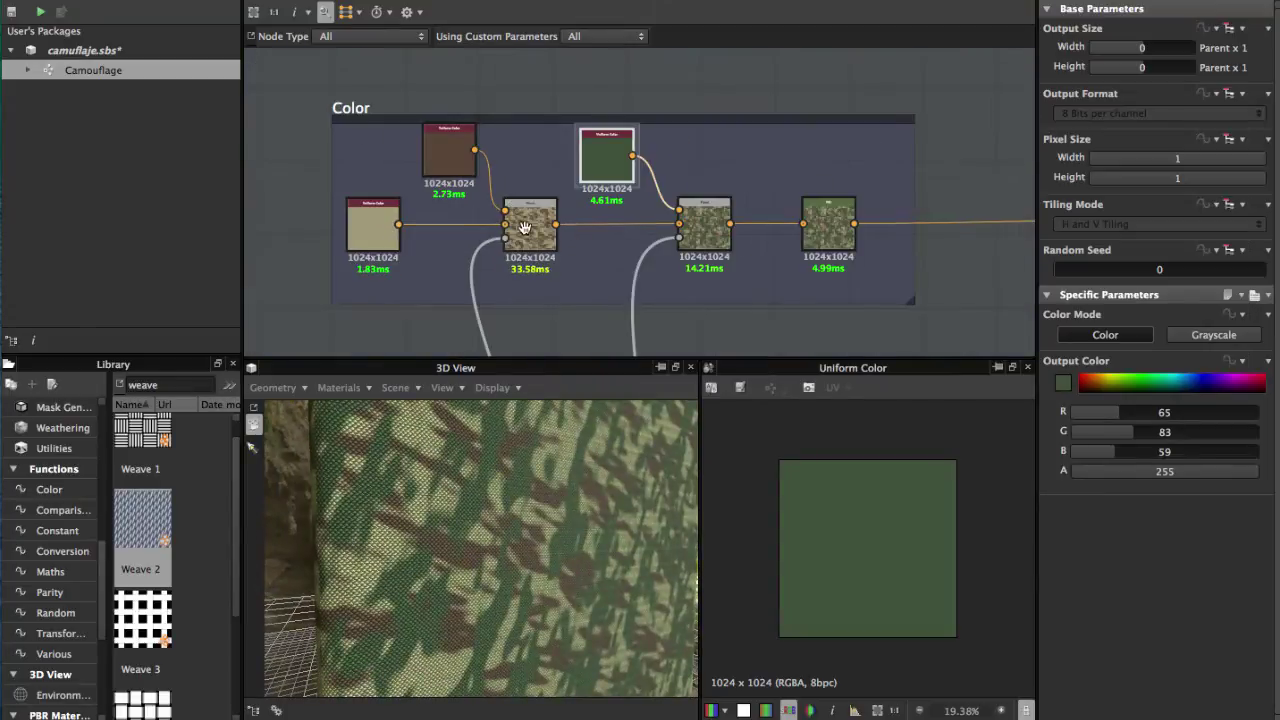
middle_drag(524, 228, 420, 212)
middle_drag(643, 263, 574, 235)
click(651, 188)
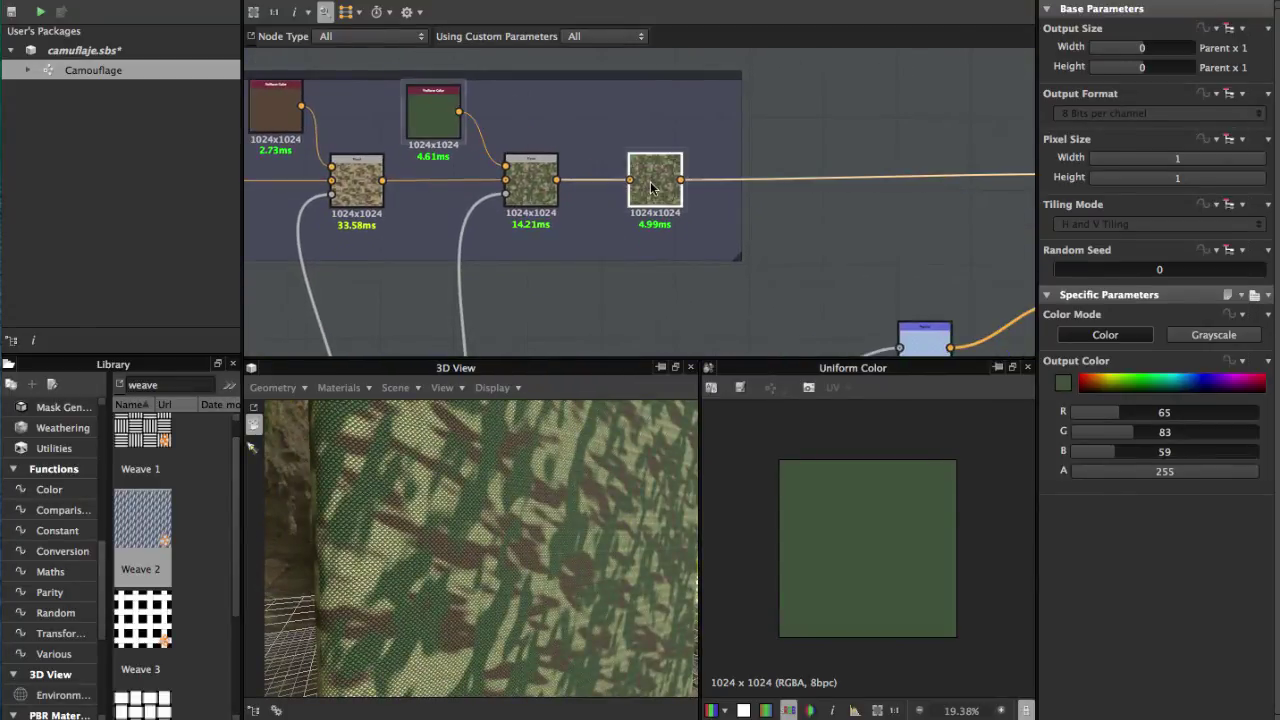
click(651, 188)
middle_drag(762, 232, 569, 125)
scroll(643, 232, down, 3)
scroll(488, 504, down, 3)
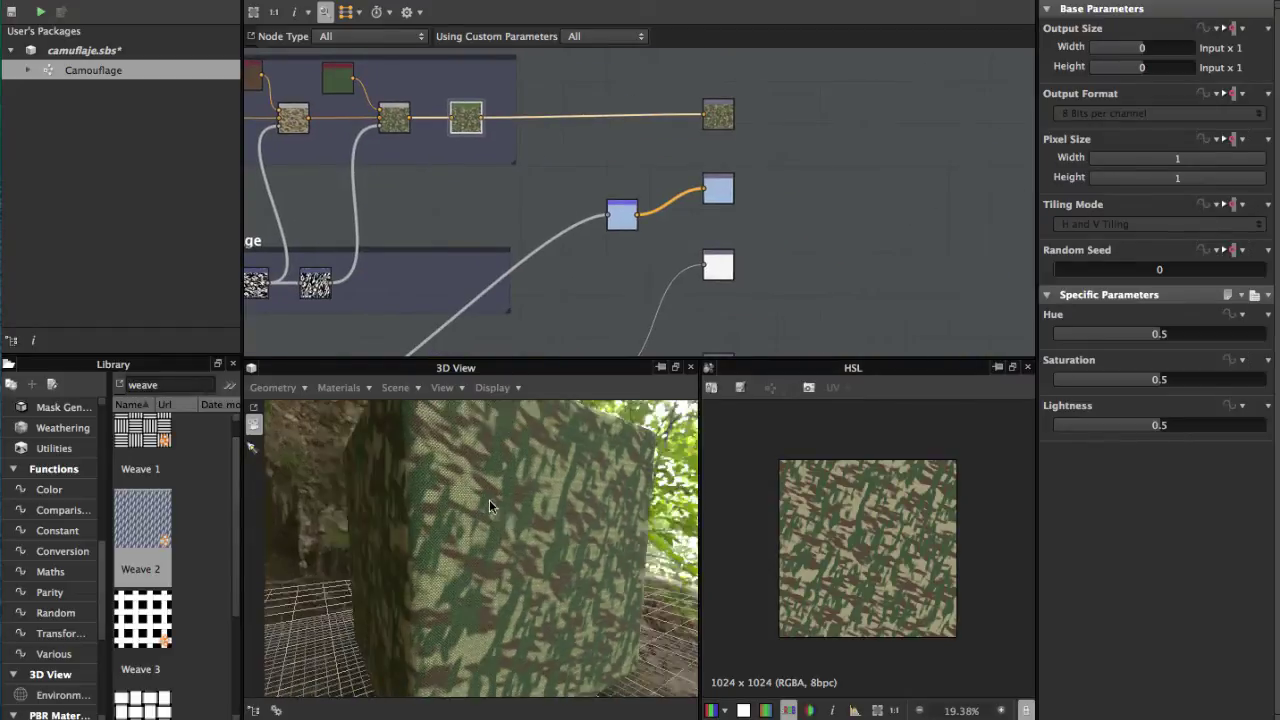
Undock the 3D View for a wider preview and examine the camouflage cloth close up and from below
double_click(550, 367)
drag(547, 197, 547, 195)
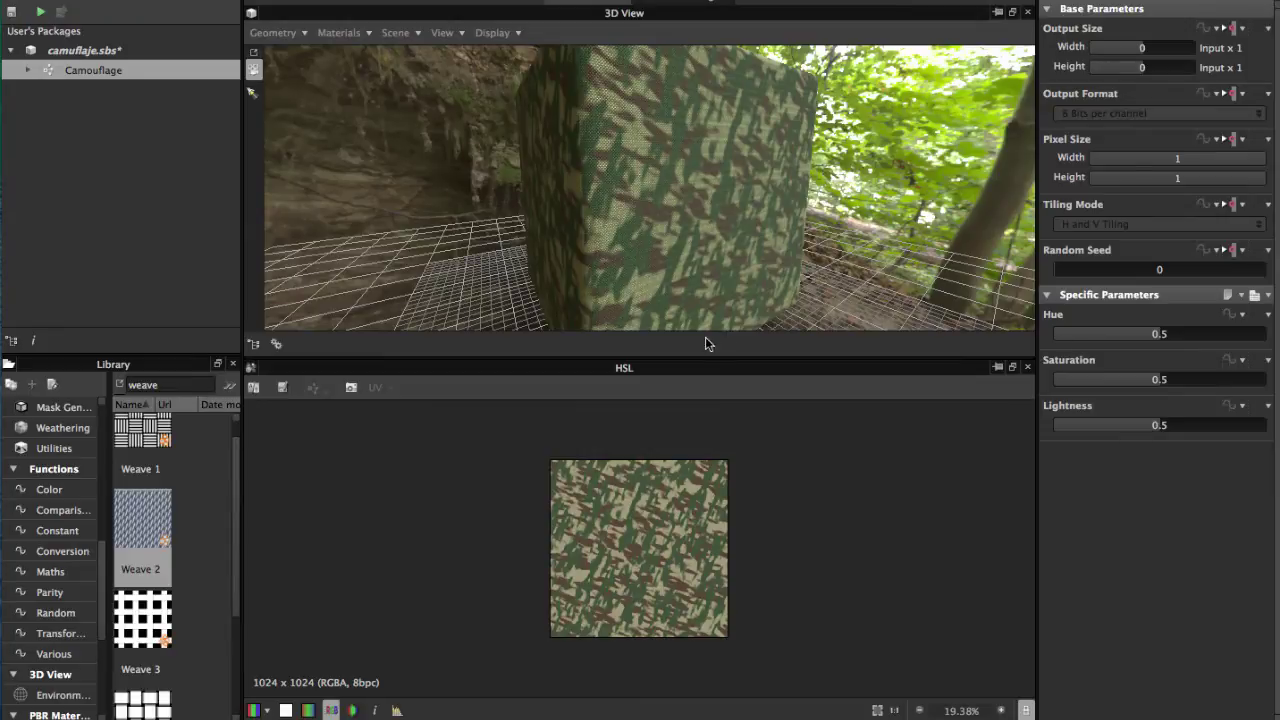
scroll(629, 260, up, 3)
mouse_move(629, 260)
right_down()
mouse_move(626, 203)
mouse_move(620, 274)
mouse_move(612, 246)
right_up()
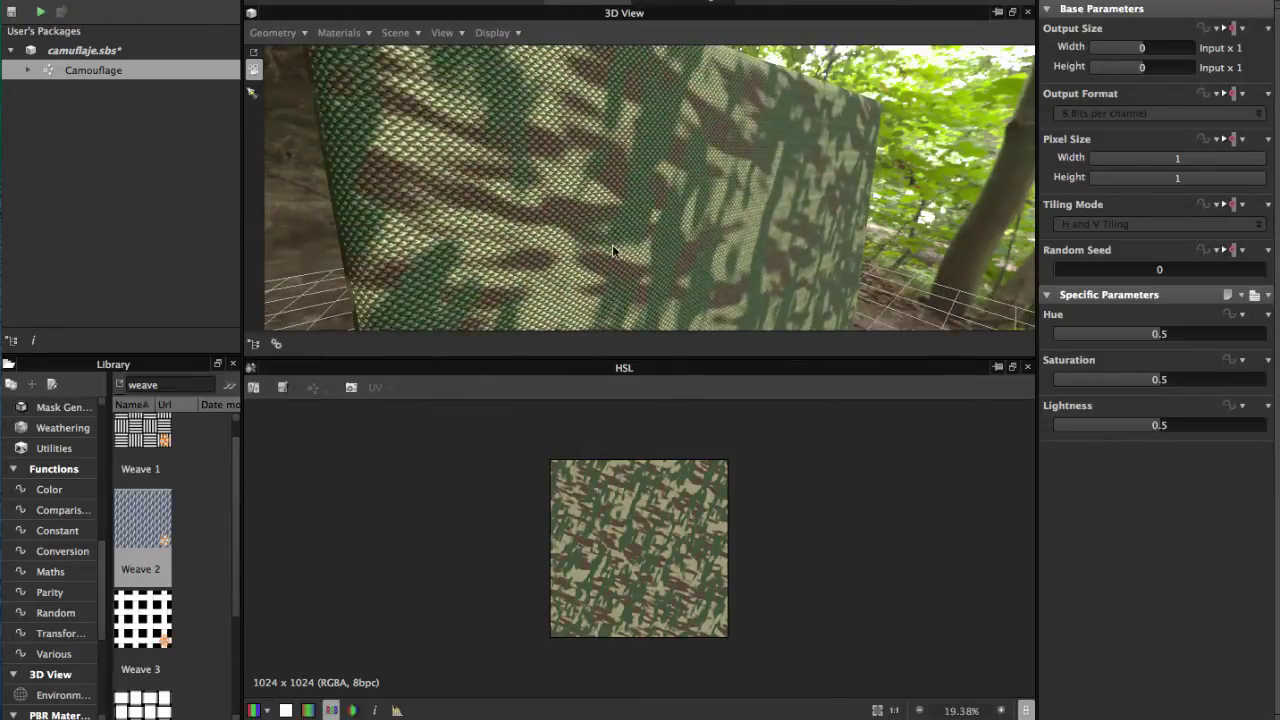
drag(612, 249, 611, 189)
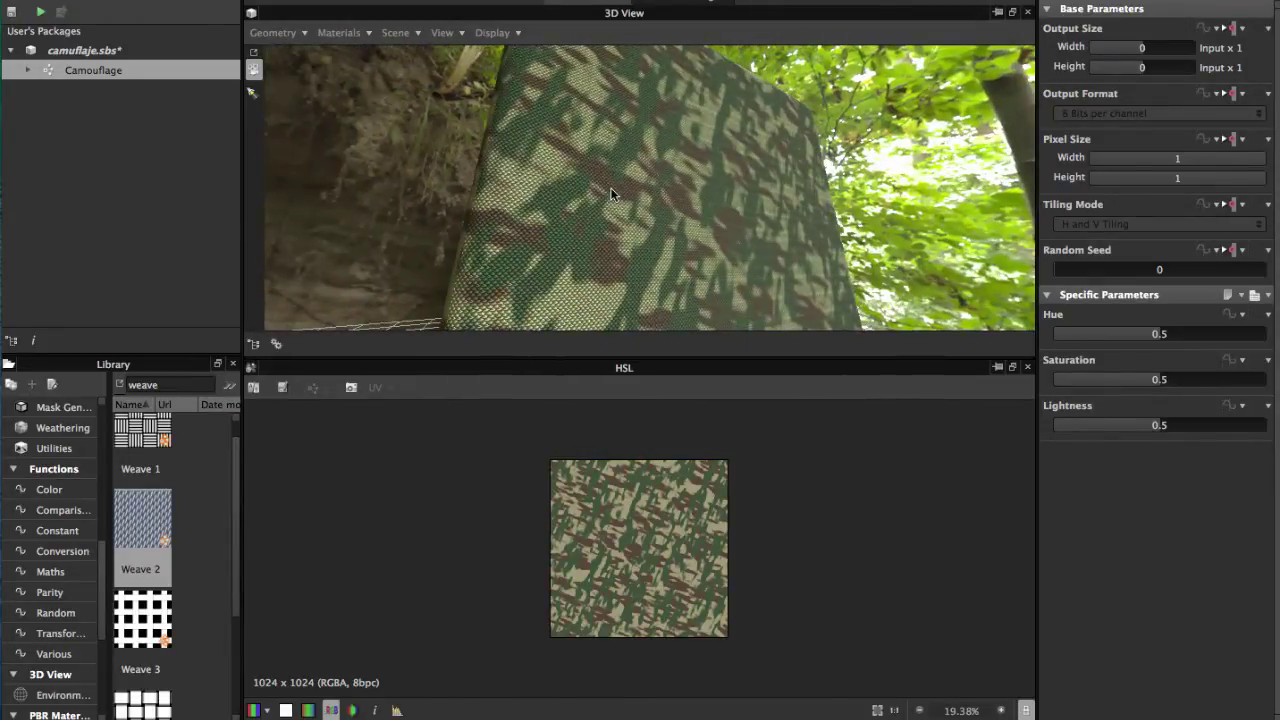